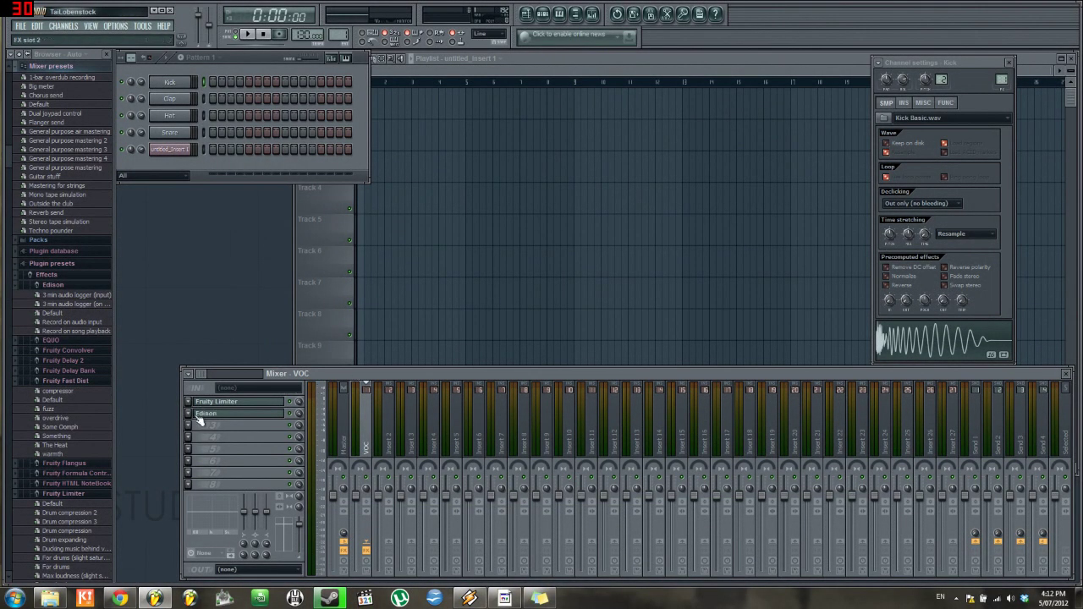
- Load Vocodex into the third effect slot of the VOC mixer track and show its window above the mixer
{"action": "left_click", "coordinate": [190, 425]}
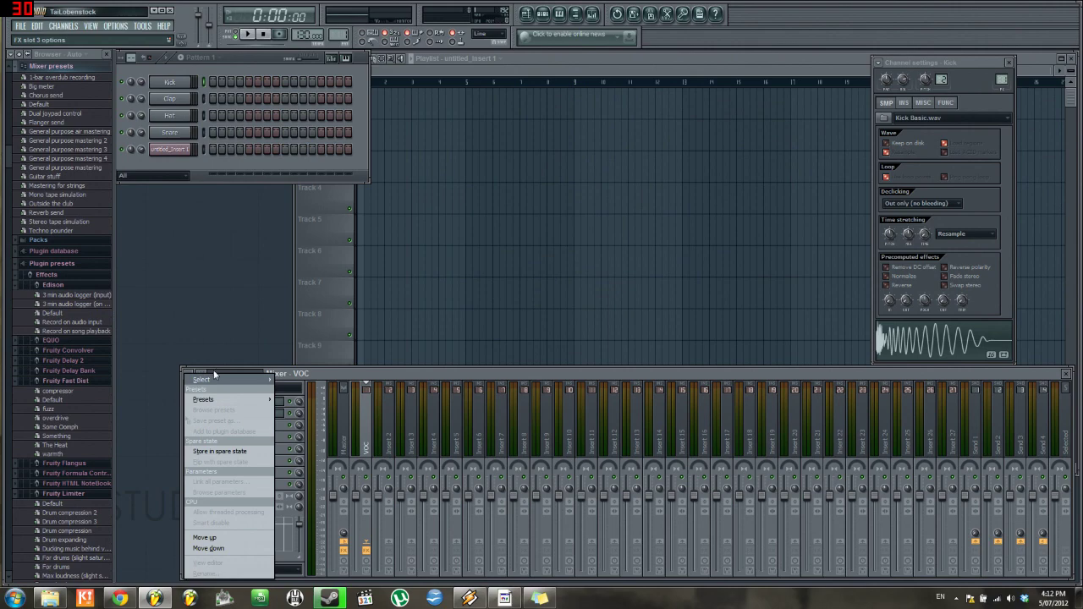
{"action": "left_click", "coordinate": [411, 39]}
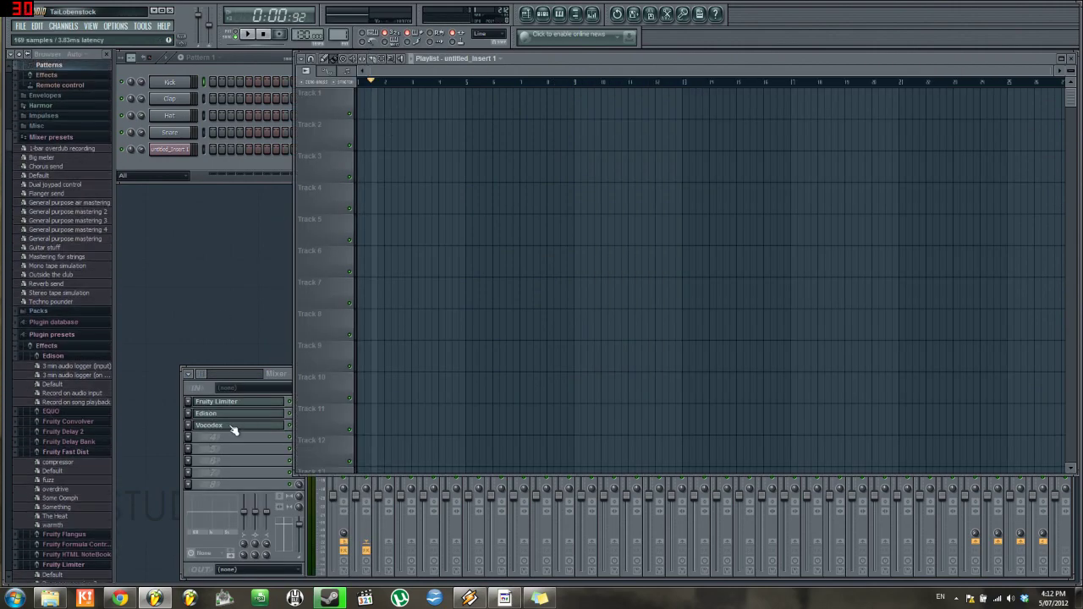
{"action": "left_click", "coordinate": [237, 428]}
{"action": "left_click", "coordinate": [241, 427]}
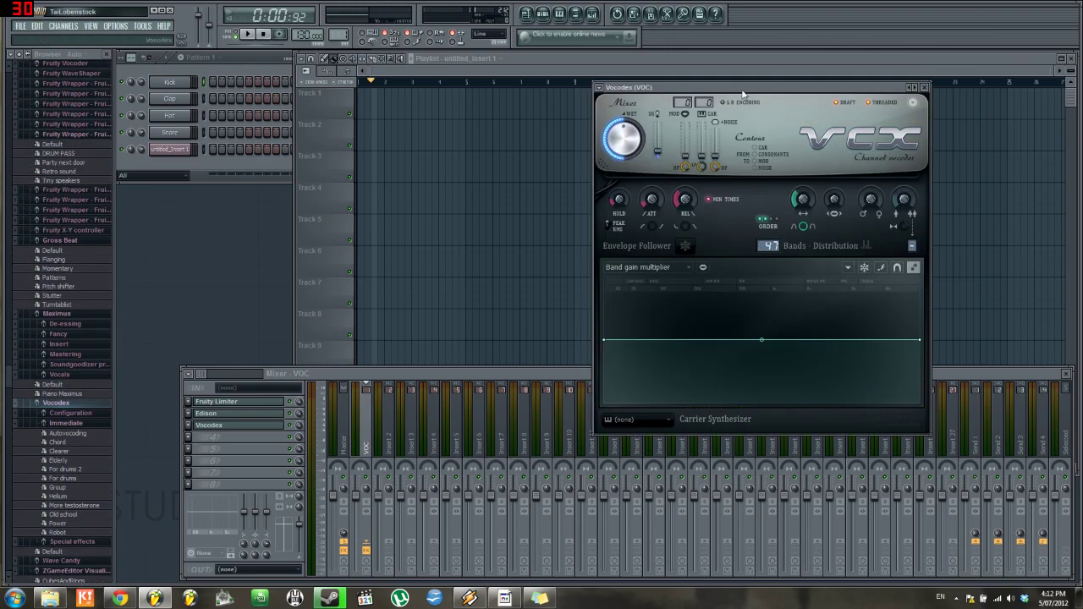
{"action": "left_click_drag", "start_coordinate": [736, 91], "coordinate": [477, 156]}
{"action": "left_click_drag", "start_coordinate": [368, 117], "coordinate": [548, 99]}
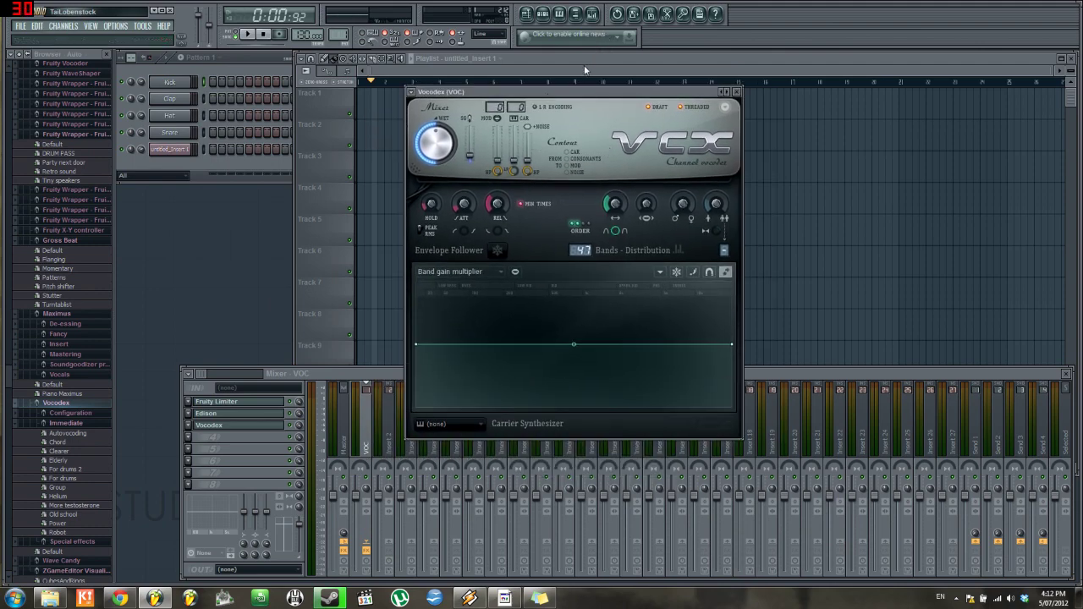
{"action": "left_click_drag", "start_coordinate": [574, 94], "coordinate": [580, 88]}
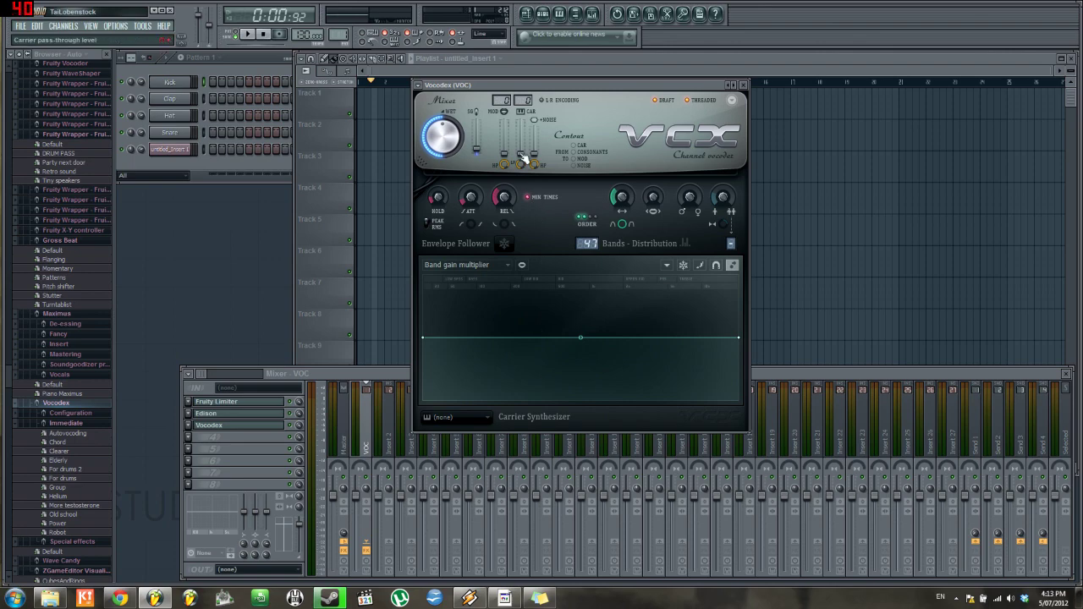
{"action": "left_click_drag", "start_coordinate": [536, 89], "coordinate": [522, 108]}
- Open Edison from the VOC track and arrange its window side by side with Vocodex
{"action": "left_click", "coordinate": [206, 413]}
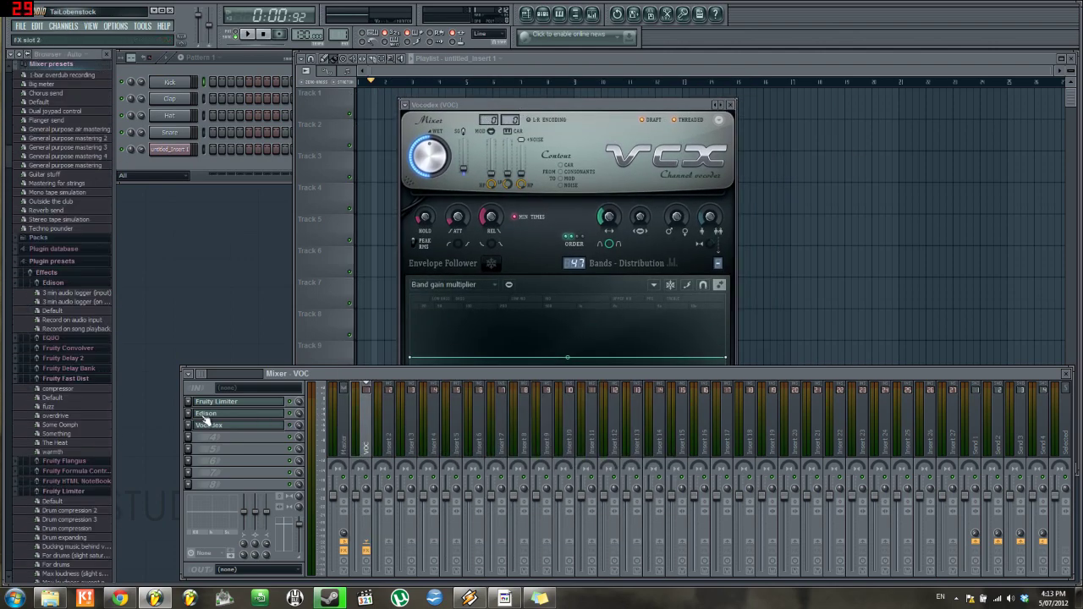
{"action": "left_click_drag", "start_coordinate": [280, 135], "coordinate": [270, 169]}
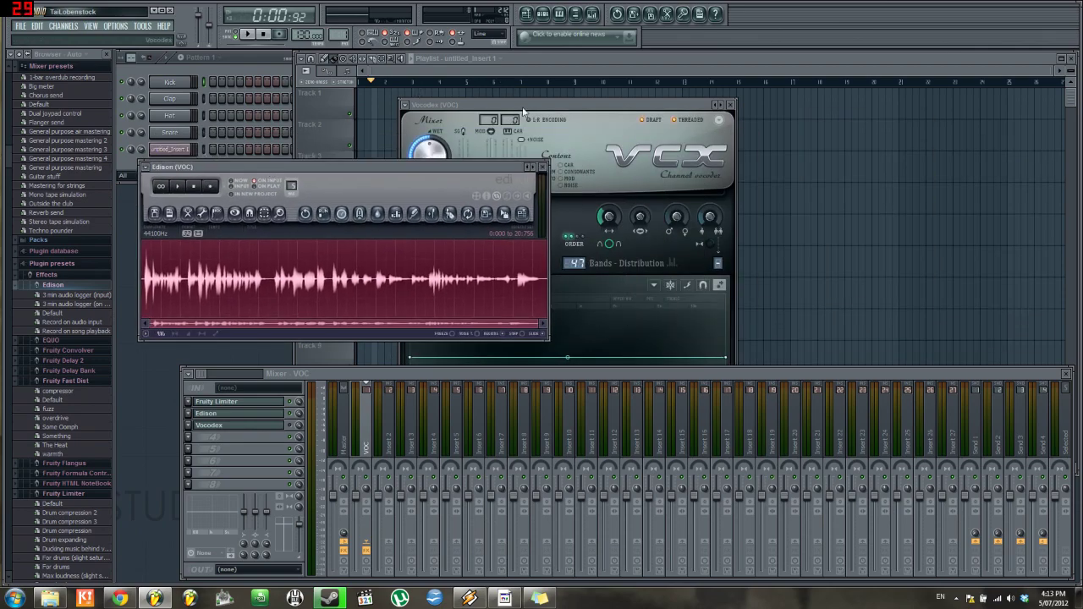
{"action": "left_click_drag", "start_coordinate": [536, 108], "coordinate": [783, 100]}
{"action": "left_click_drag", "start_coordinate": [431, 166], "coordinate": [437, 190]}
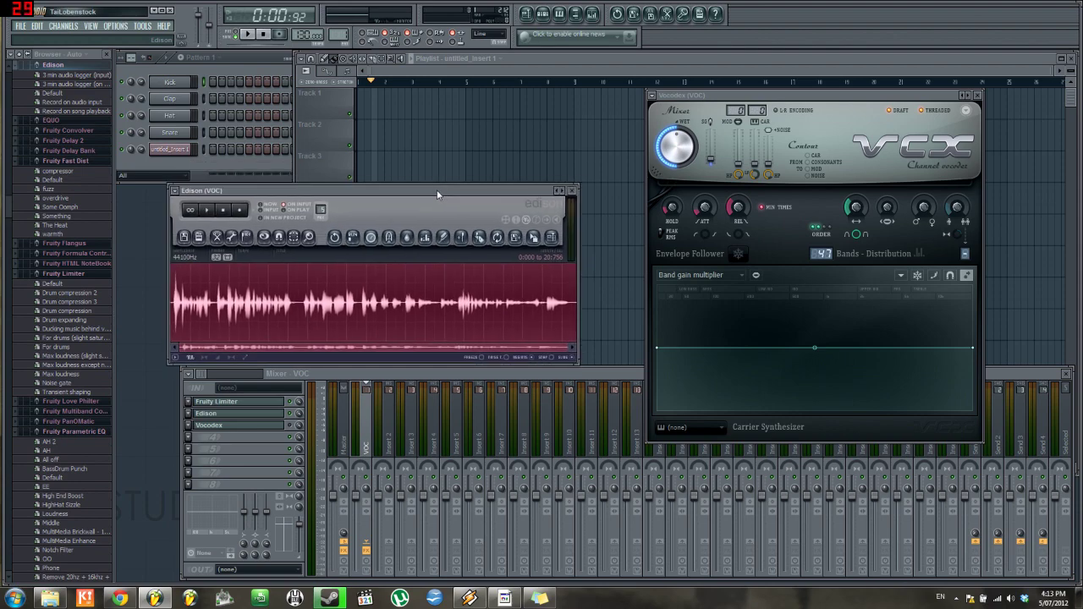
- Review the available input/output devices in the audio settings, keeping Primary Sound Driver selected
{"action": "left_click", "coordinate": [116, 25]}
{"action": "left_click", "coordinate": [127, 59]}
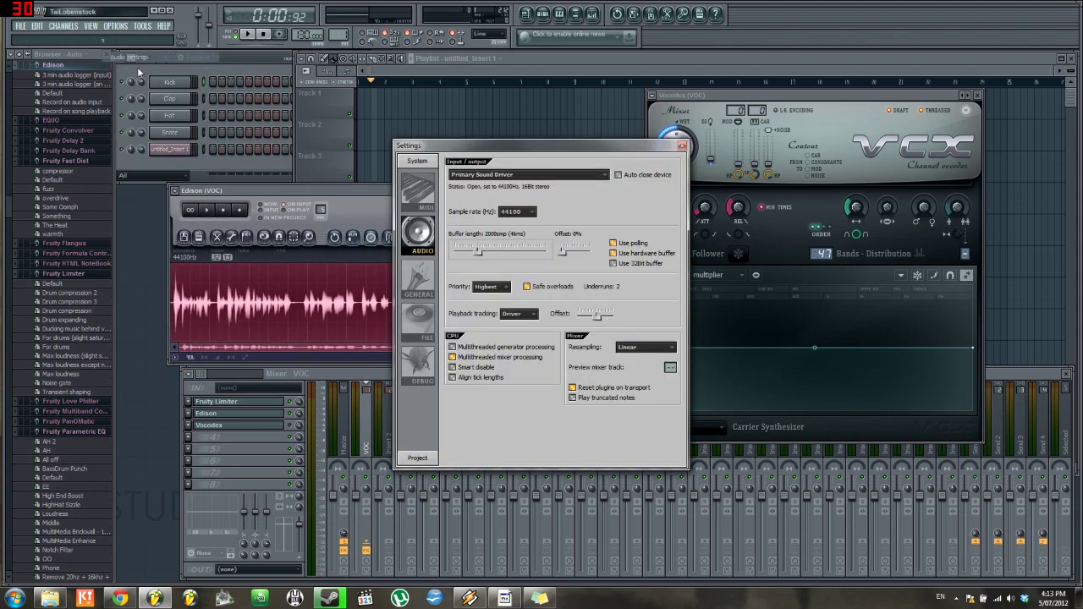
{"action": "left_click", "coordinate": [507, 175]}
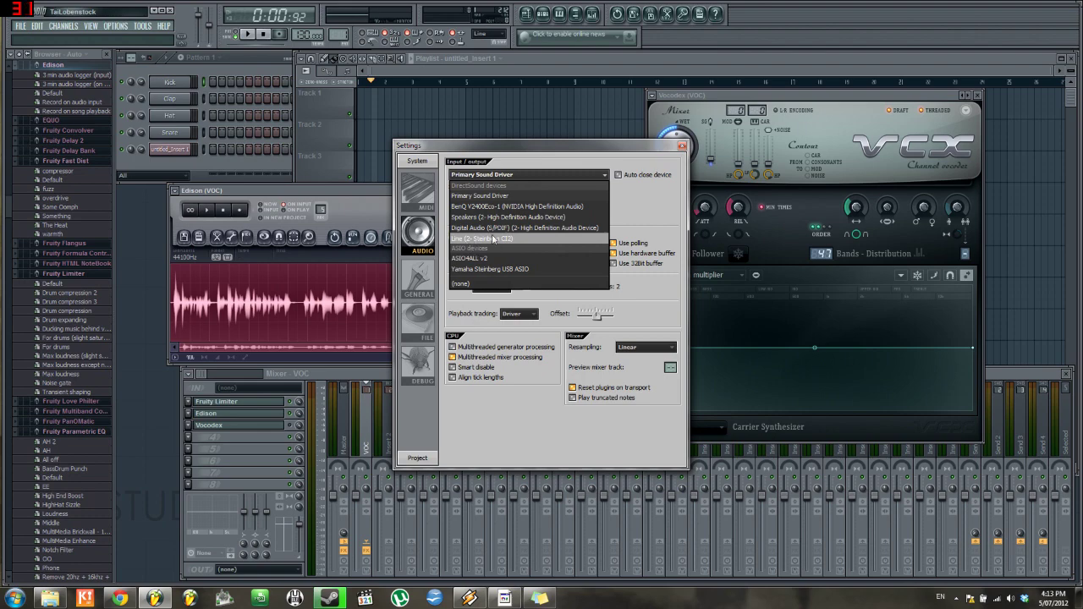
{"action": "left_click", "coordinate": [525, 176]}
{"action": "left_click", "coordinate": [502, 176]}
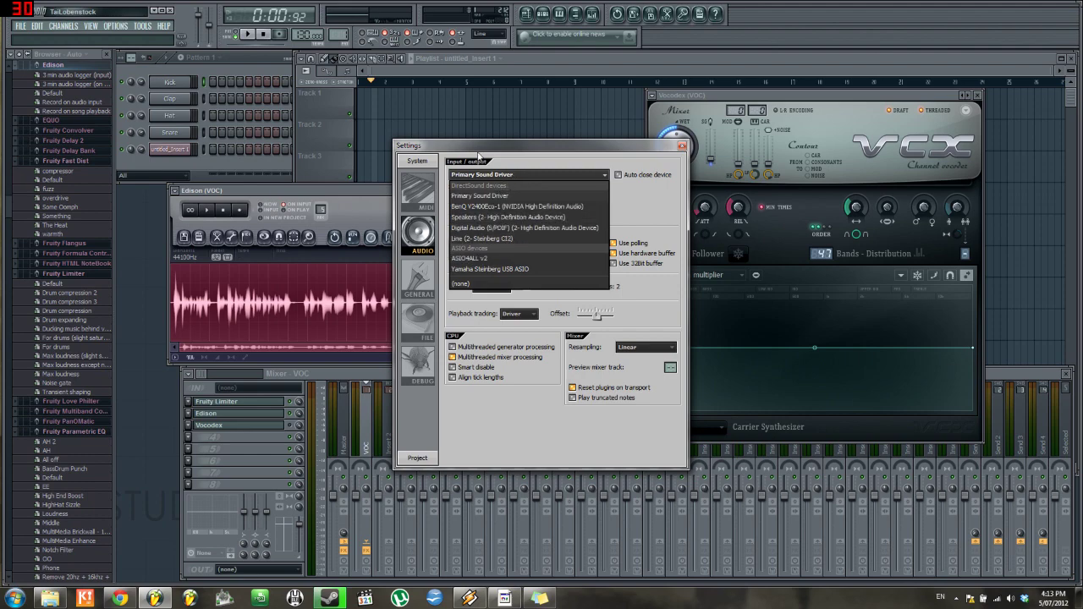
{"action": "left_click", "coordinate": [499, 176]}
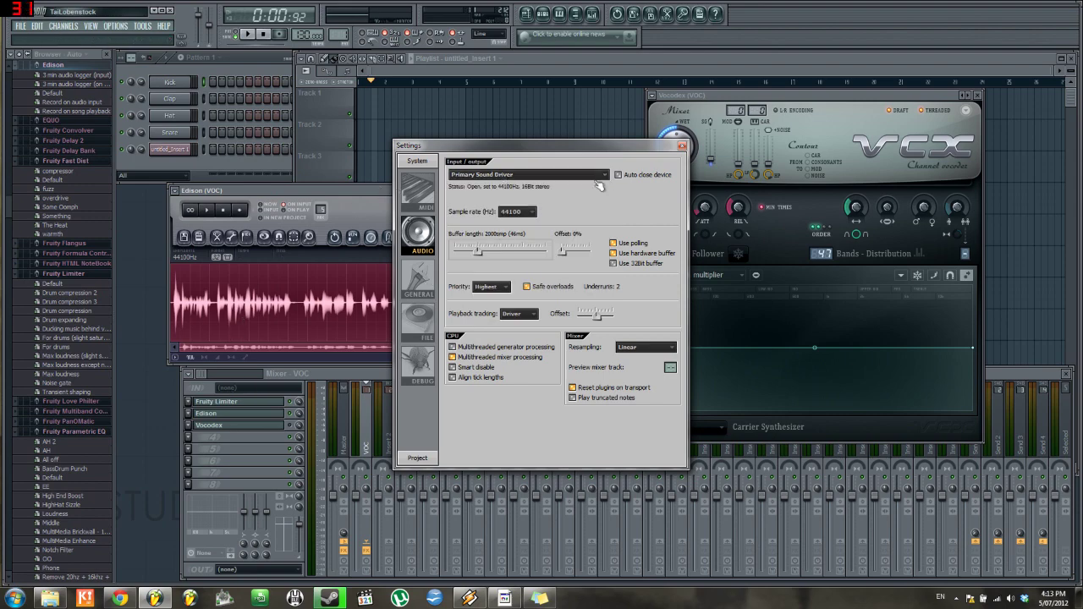
{"action": "left_click", "coordinate": [682, 146]}
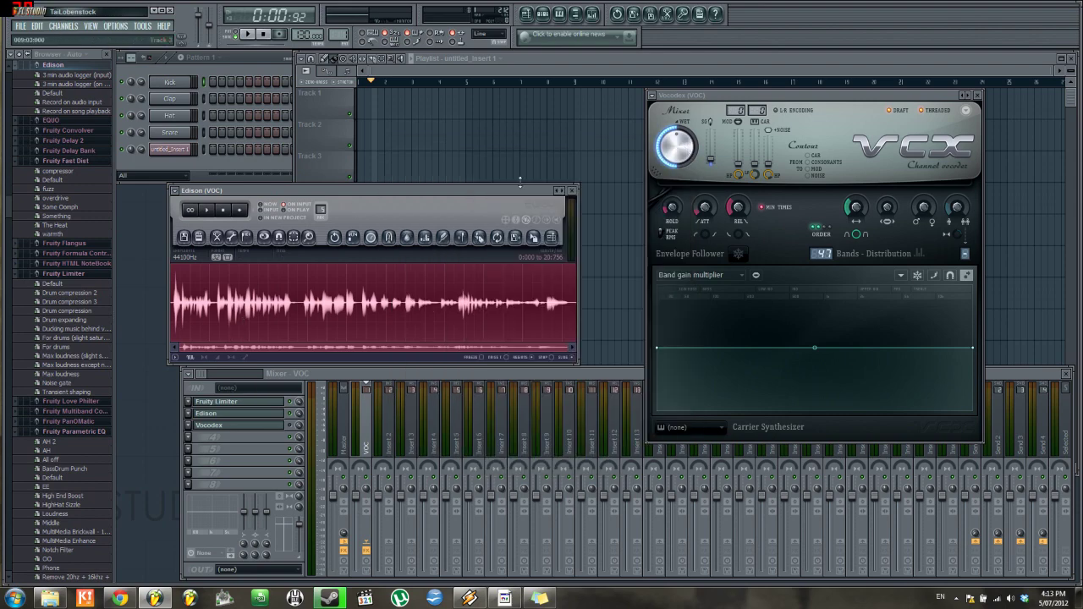
- Check the audio input of the VOC track and inspect the Fruity Limiter loaded on it
{"action": "left_click", "coordinate": [252, 389]}
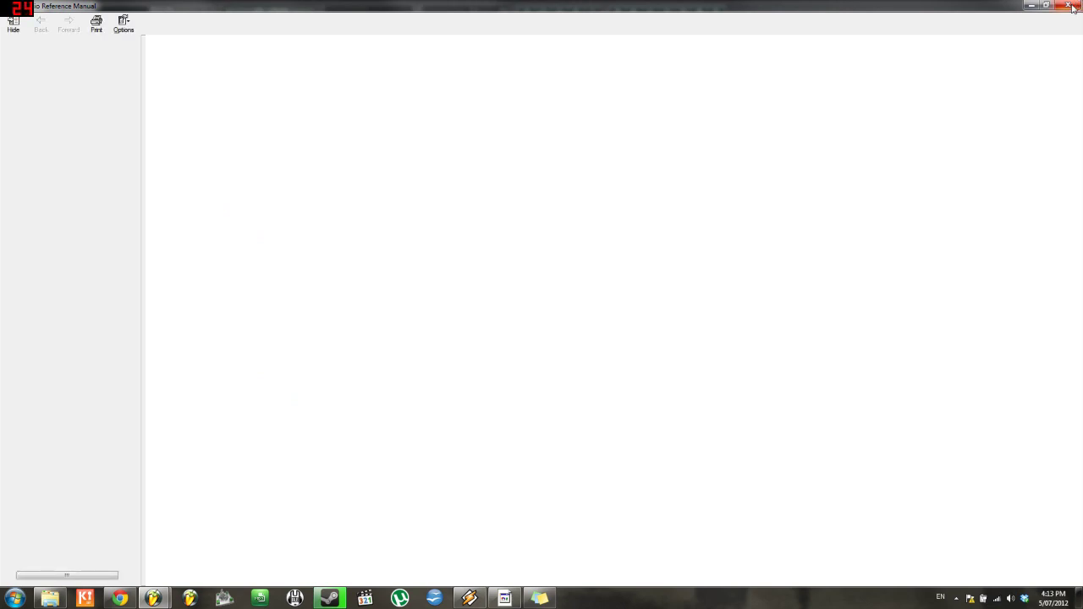
{"action": "left_click", "coordinate": [1037, 5]}
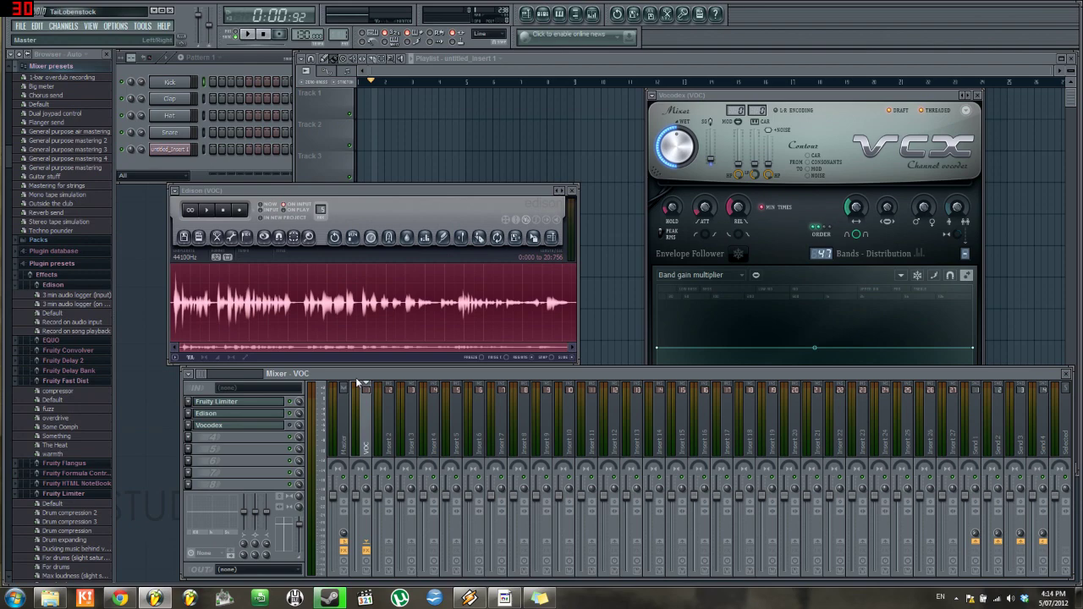
{"action": "left_click", "coordinate": [237, 404]}
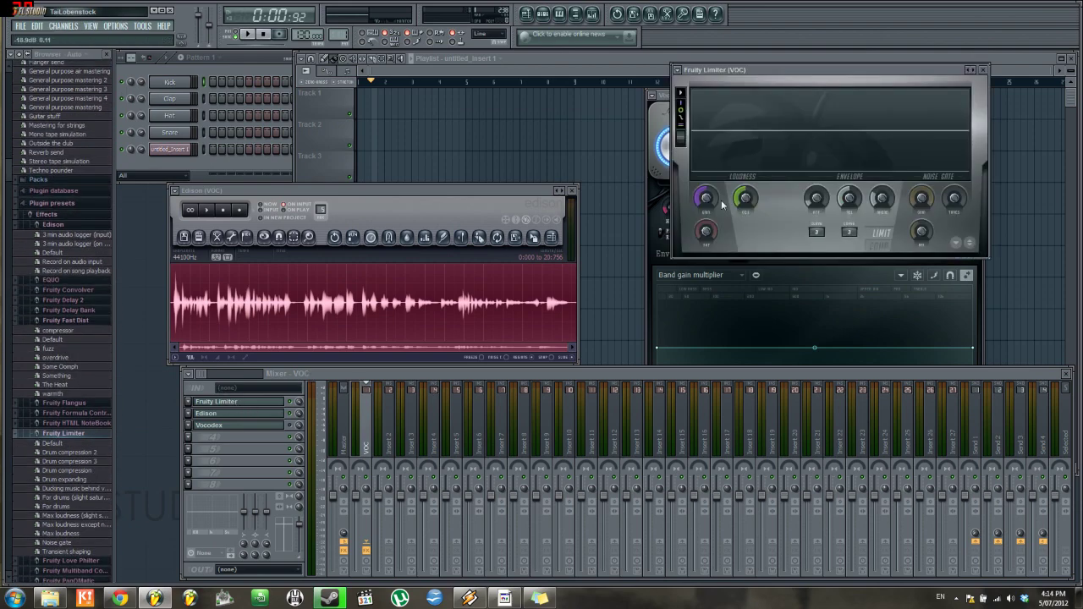
- Bring Edison to the front and play back the recorded vocal with Vocodex disabled, stopping near the end
{"action": "left_click", "coordinate": [234, 416]}
{"action": "left_click", "coordinate": [234, 416]}
{"action": "left_click", "coordinate": [330, 181]}
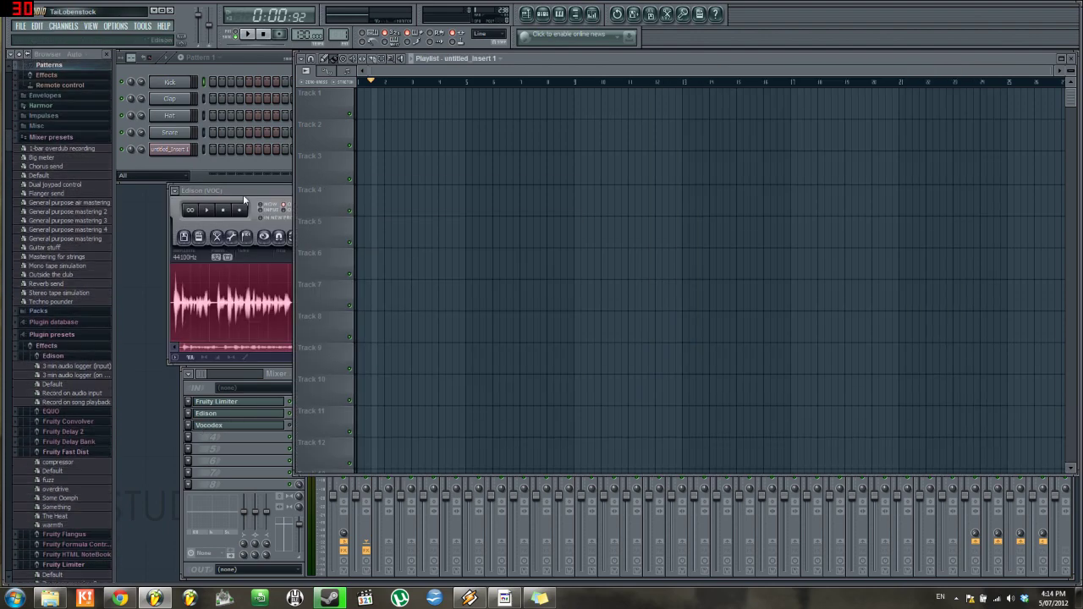
{"action": "left_click_drag", "start_coordinate": [243, 195], "coordinate": [280, 155]}
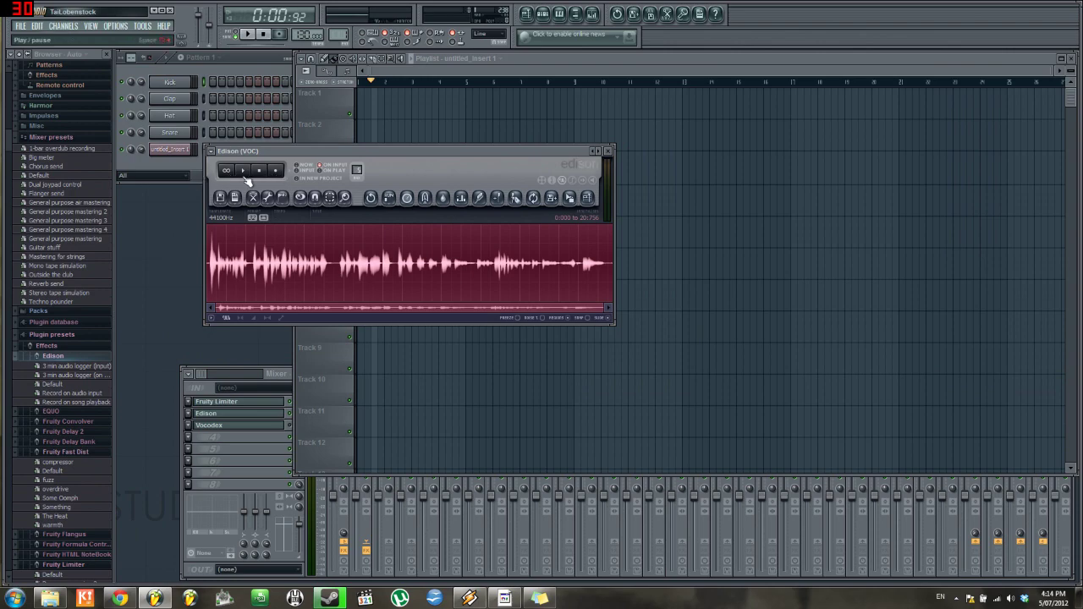
{"action": "left_click", "coordinate": [244, 171]}
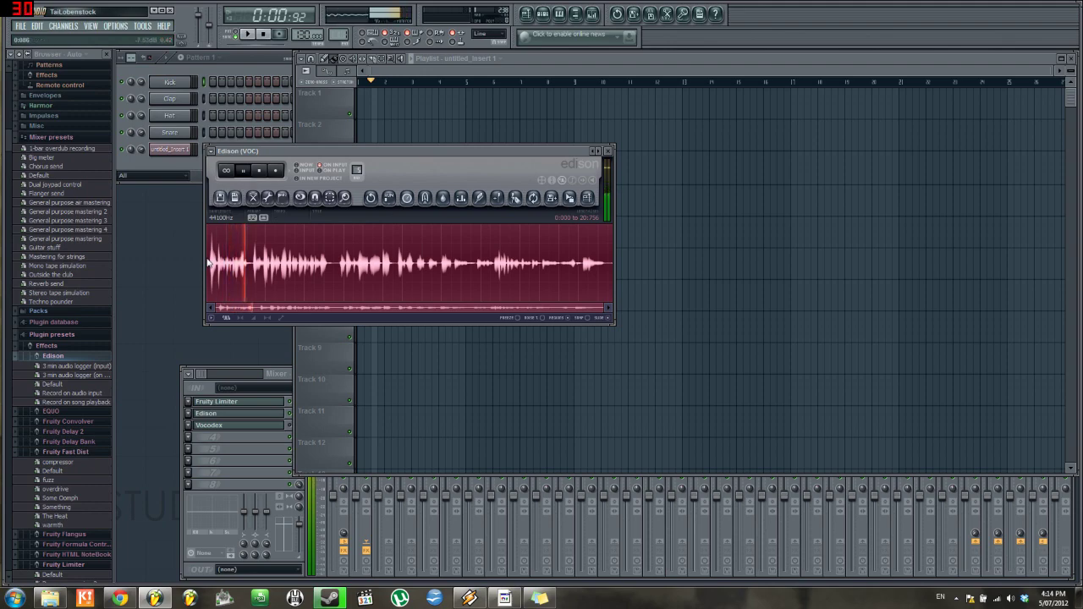
{"action": "left_click", "coordinate": [184, 395]}
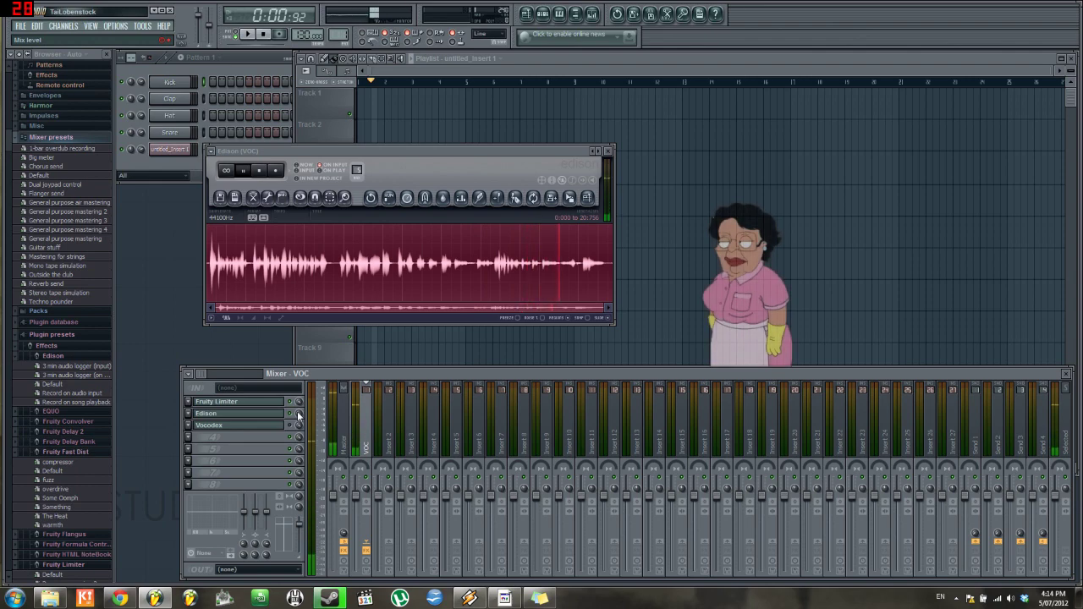
{"action": "left_click", "coordinate": [263, 172]}
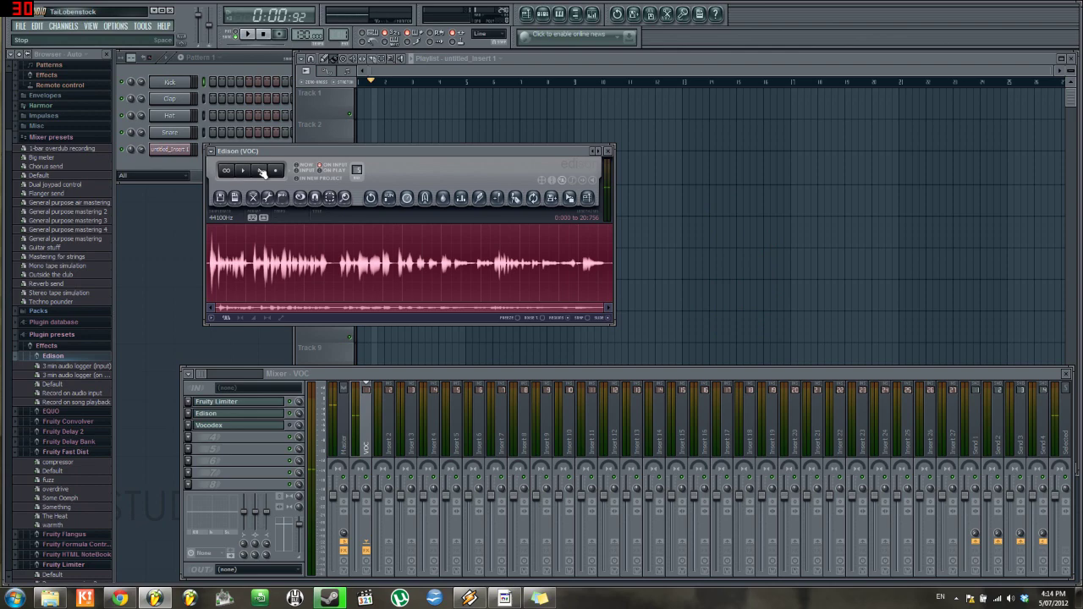
- Select the vocal in Edison from 0:144 to 20:756, and enable Vocodex on the VOC track with its window open
{"action": "left_click_drag", "start_coordinate": [330, 167], "coordinate": [371, 184]}
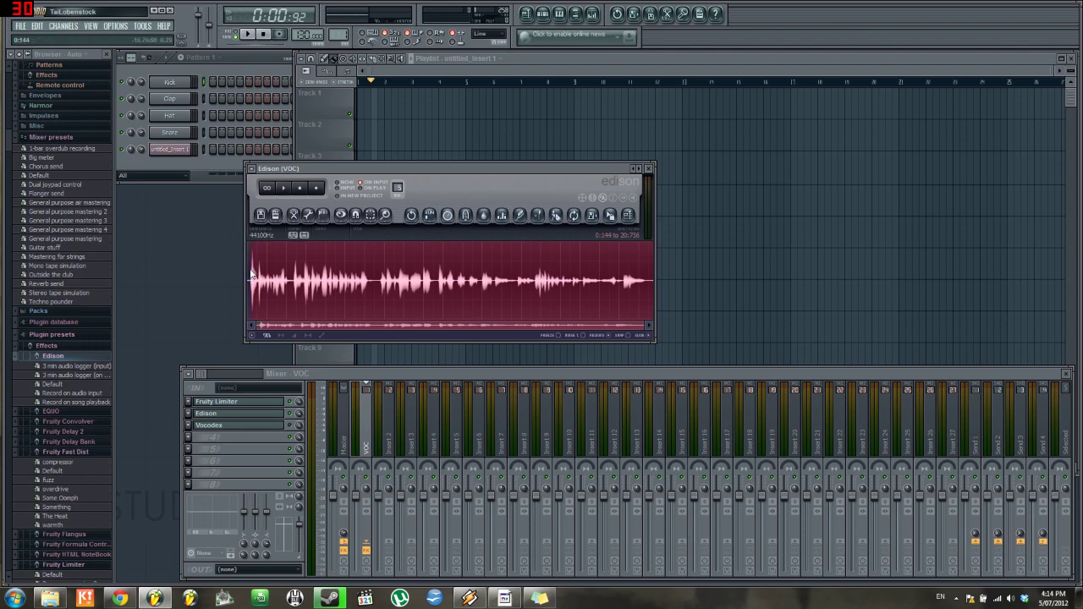
{"action": "left_click_drag", "start_coordinate": [303, 279], "coordinate": [242, 261]}
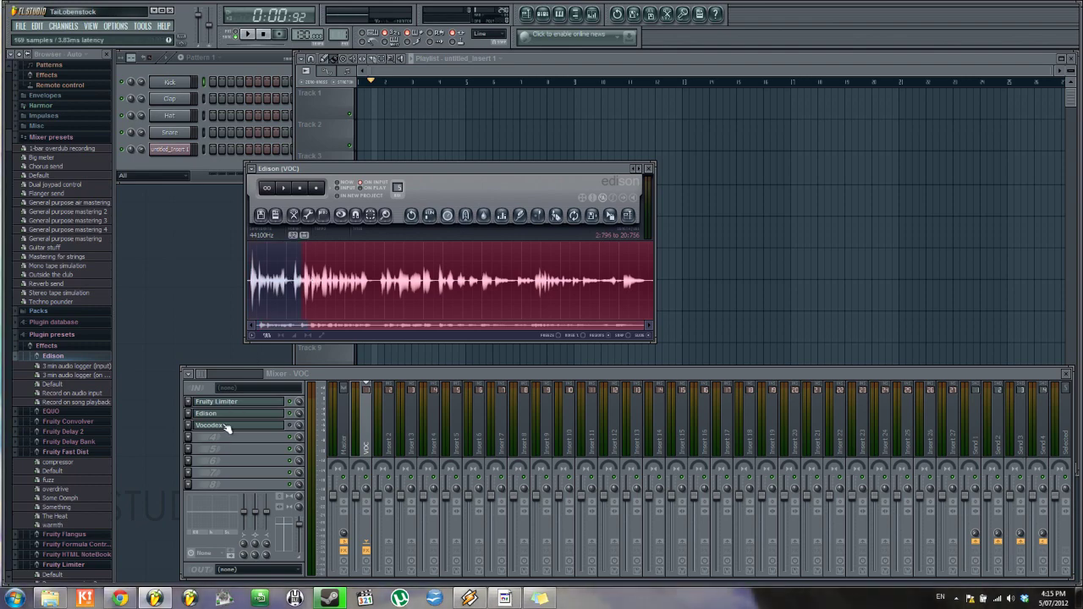
{"action": "left_click", "coordinate": [291, 426]}
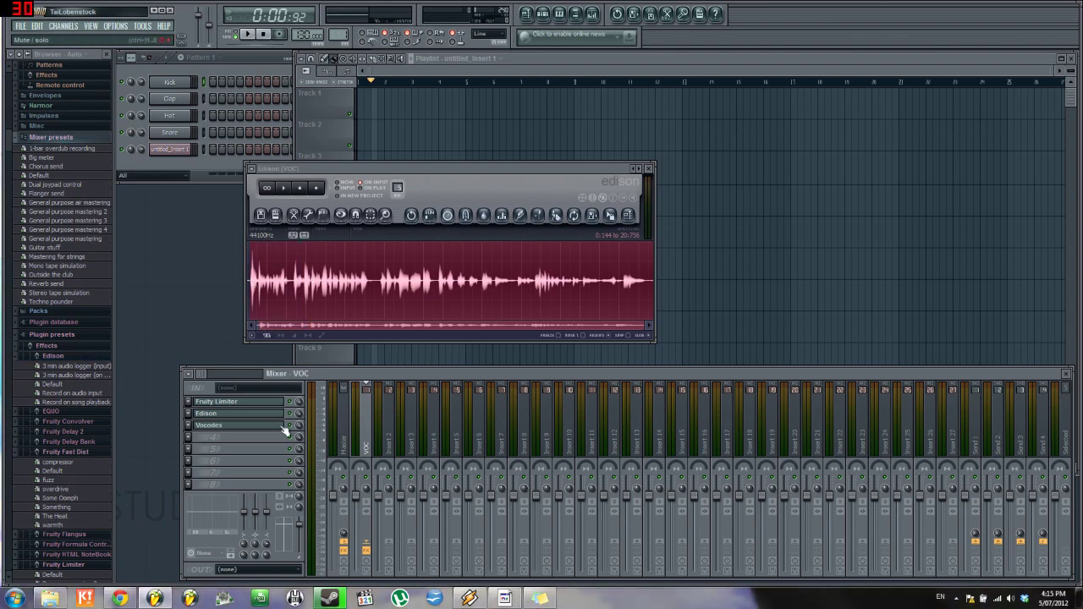
{"action": "left_click", "coordinate": [225, 428]}
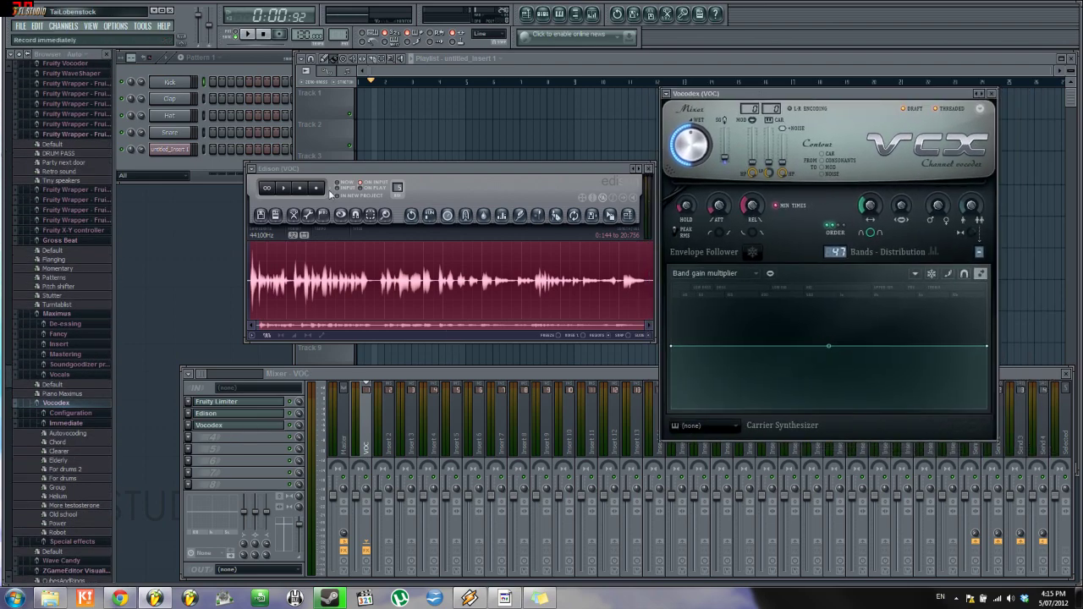
{"action": "left_click_drag", "start_coordinate": [745, 92], "coordinate": [773, 103]}
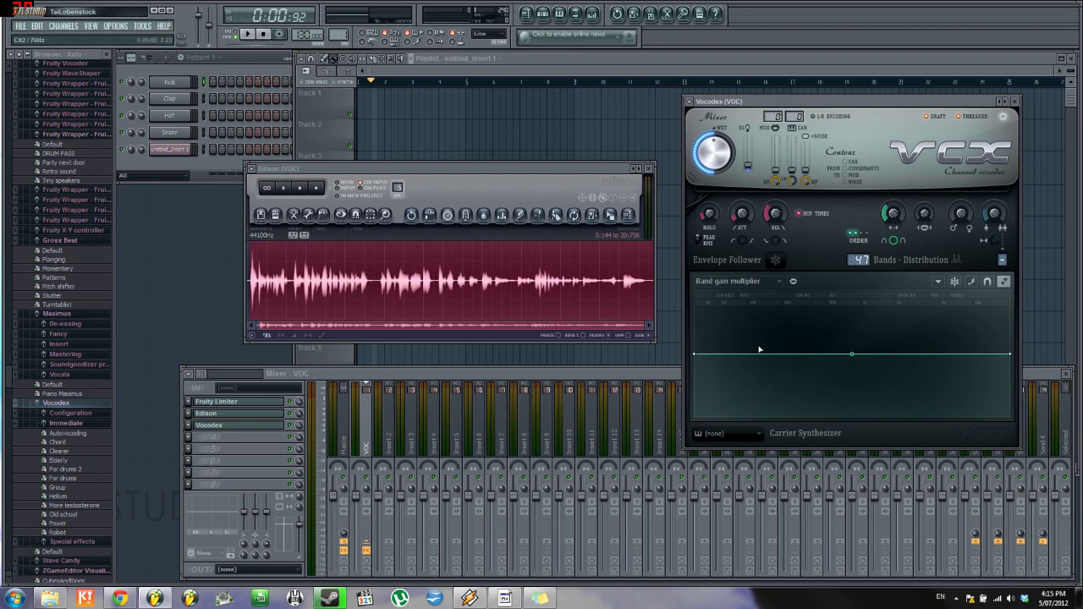
- Play the vocal through Vocodex and lower the VOC track's volume to 85% (-3.6 dB)
{"action": "left_click", "coordinate": [286, 188]}
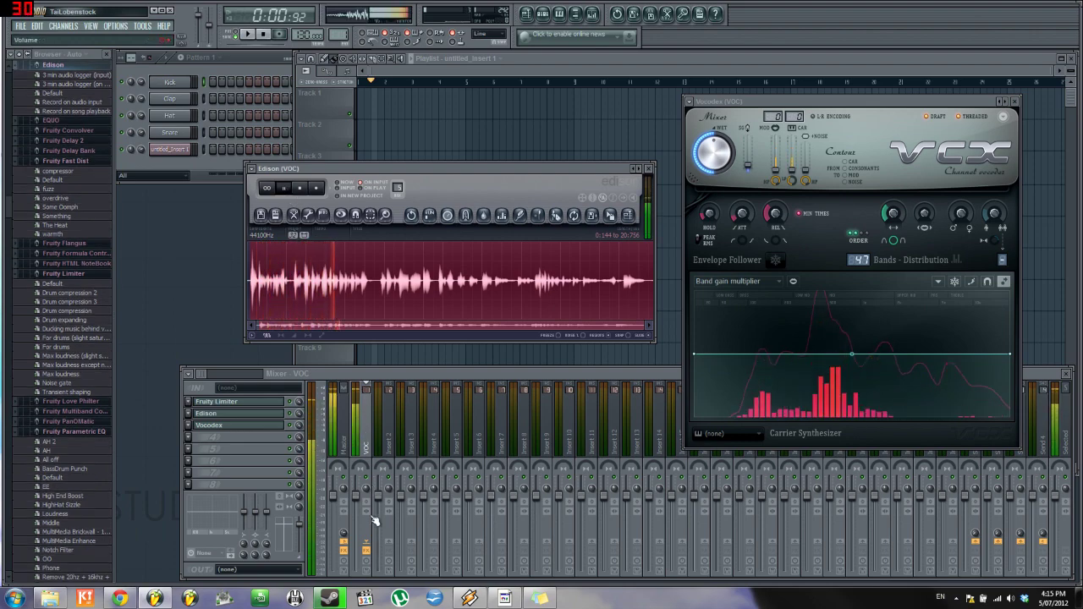
{"action": "left_click_drag", "start_coordinate": [356, 496], "coordinate": [356, 507]}
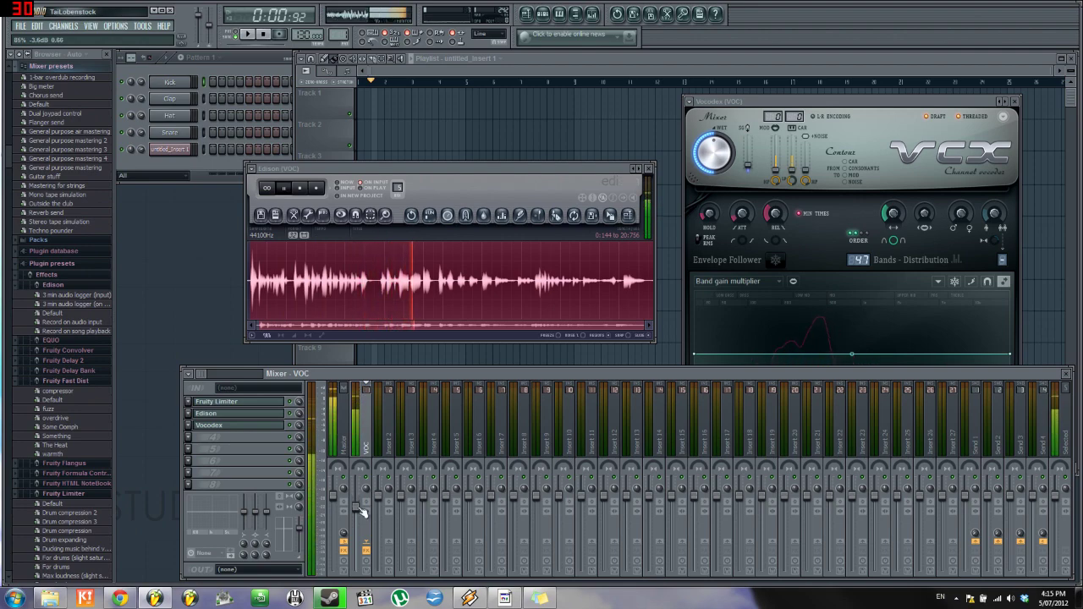
{"action": "left_click", "coordinate": [847, 103]}
{"action": "left_click_drag", "start_coordinate": [846, 102], "coordinate": [837, 93]}
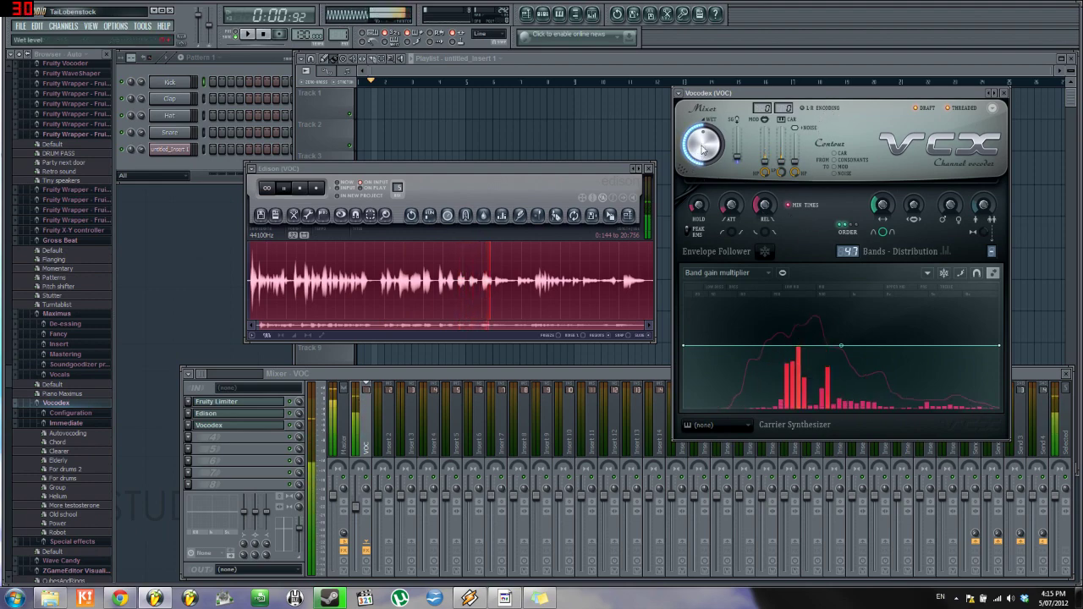
- Adjust the Vocodex wet level and raise its modulator pass-through level, and stop the vocal playback
{"action": "mouse_move", "coordinate": [703, 142]}
{"action": "left_mouse_down"}
{"action": "mouse_move", "coordinate": [710, 159]}
{"action": "mouse_move", "coordinate": [704, 133]}
{"action": "left_mouse_up"}
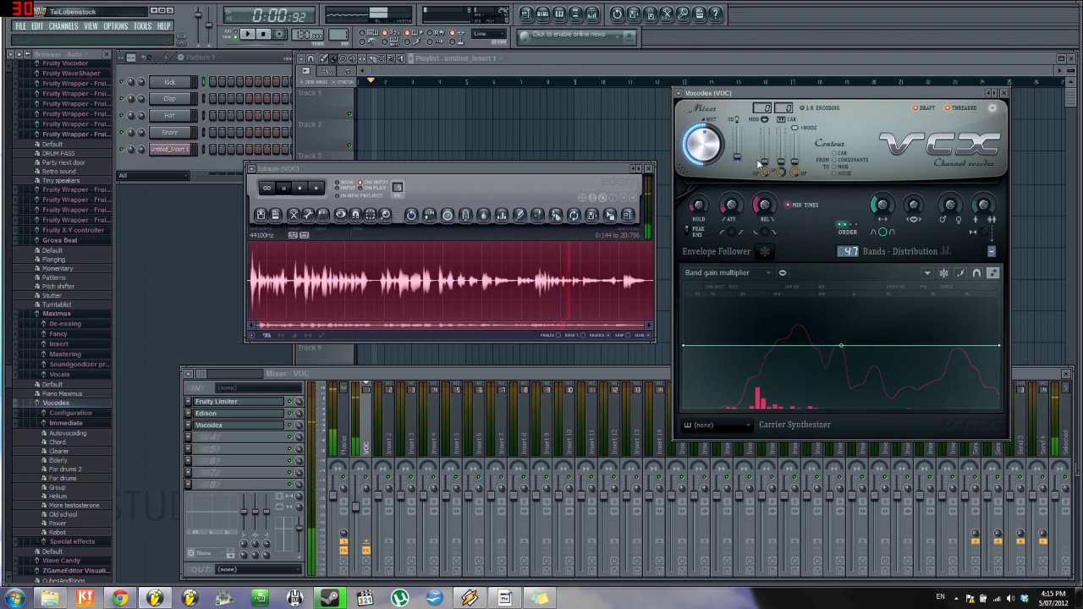
{"action": "left_click_drag", "start_coordinate": [765, 159], "coordinate": [716, 145]}
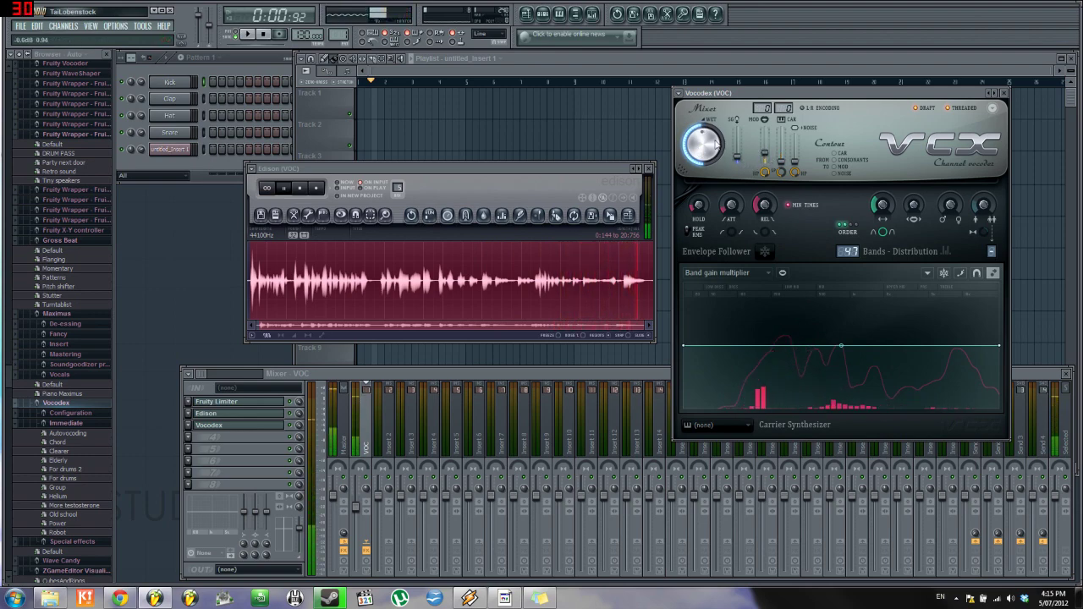
{"action": "left_click", "coordinate": [301, 188]}
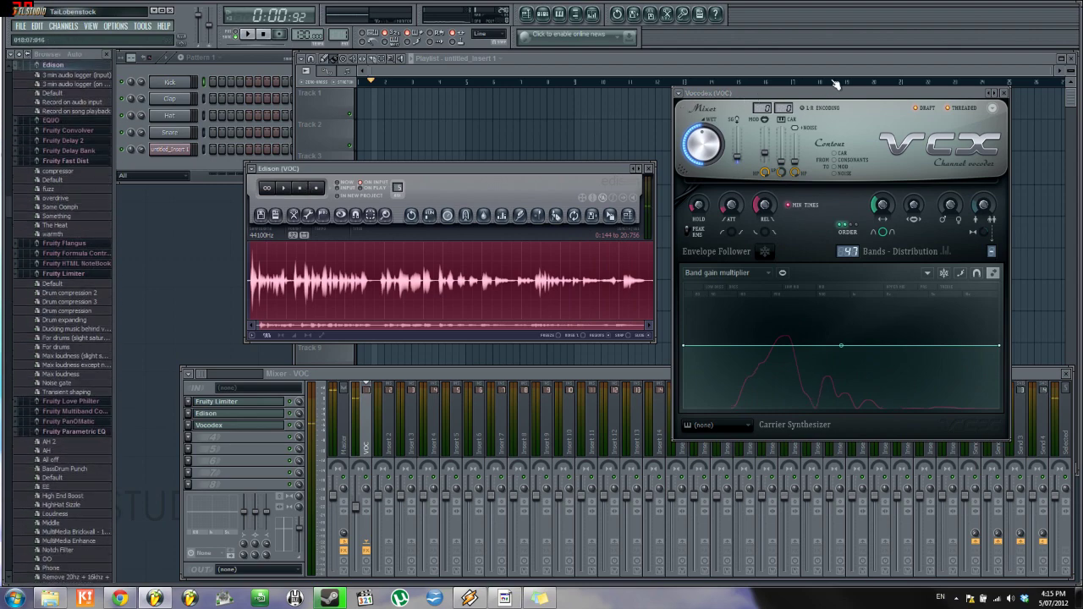
- Load the Autovocoding preset in Vocodex
{"action": "left_click_drag", "start_coordinate": [864, 96], "coordinate": [841, 103]}
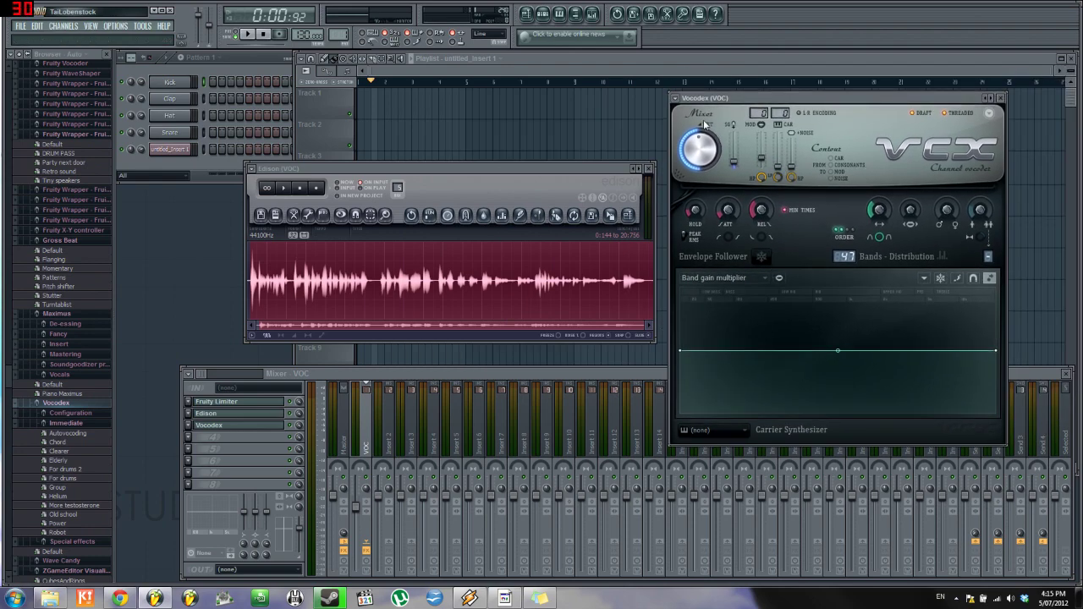
{"action": "left_click", "coordinate": [675, 100]}
{"action": "mouse_move", "coordinate": [719, 128]}
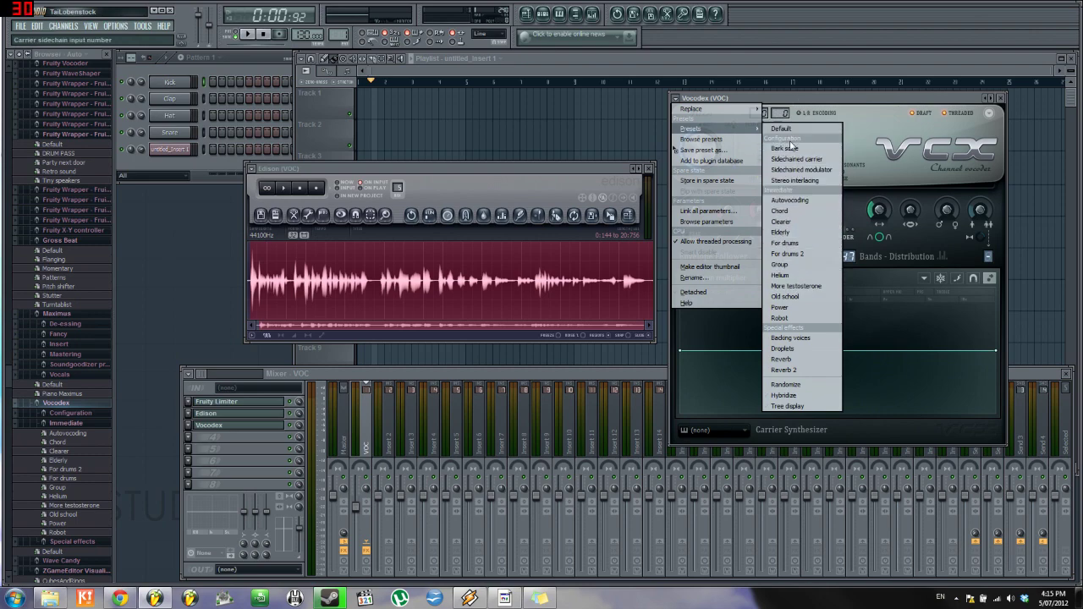
{"action": "left_click", "coordinate": [815, 203]}
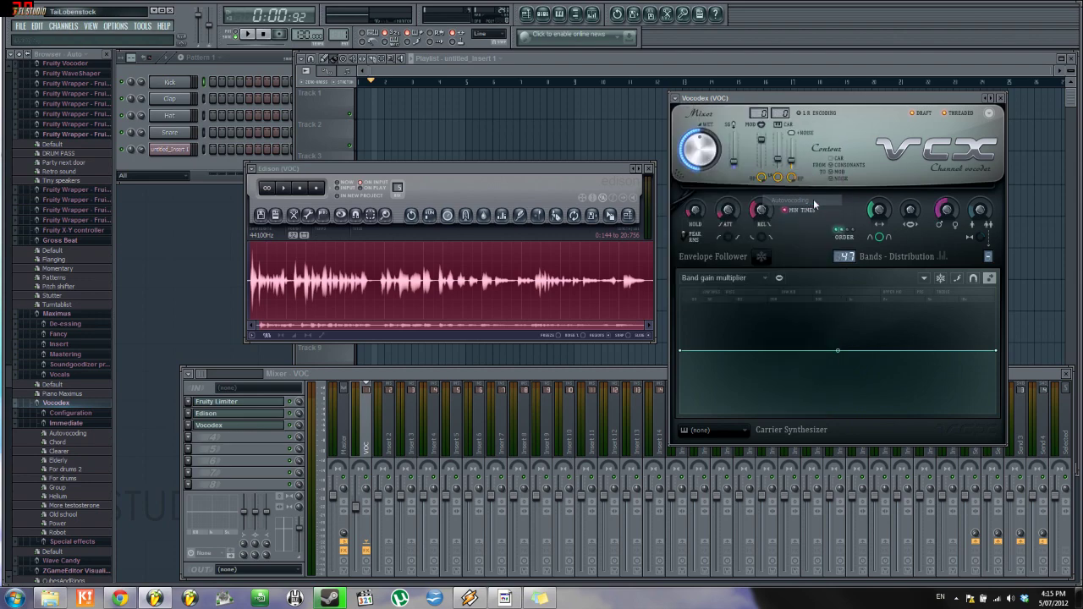
- Play the vocal in Edison through the Autovocoding preset, lower the modulator pass-through level in Vocodex, and stop the playback
{"action": "left_click", "coordinate": [250, 34]}
{"action": "left_click", "coordinate": [262, 34]}
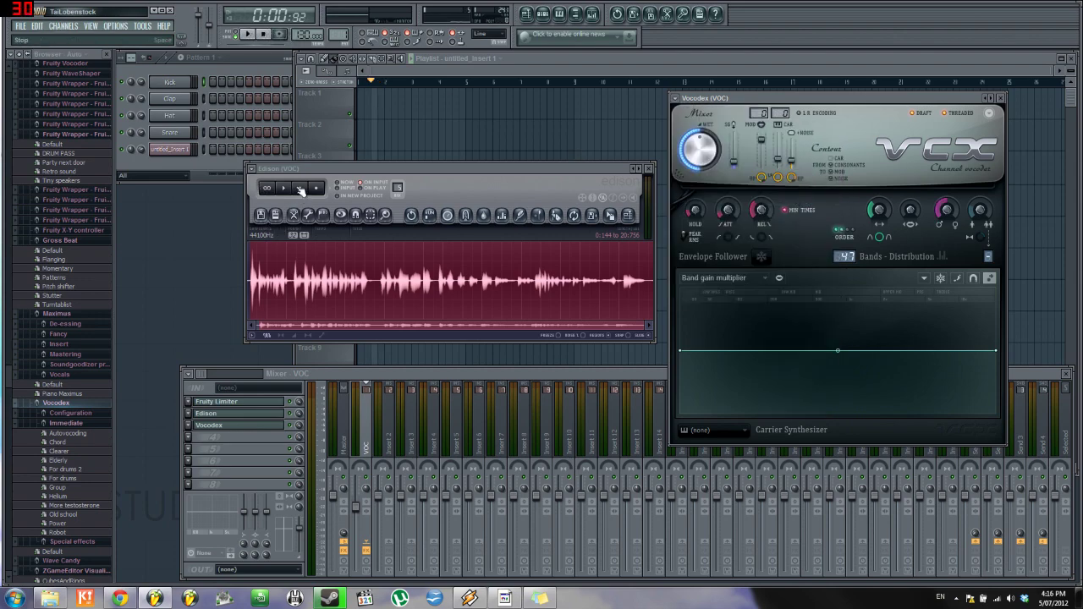
{"action": "left_click", "coordinate": [286, 188]}
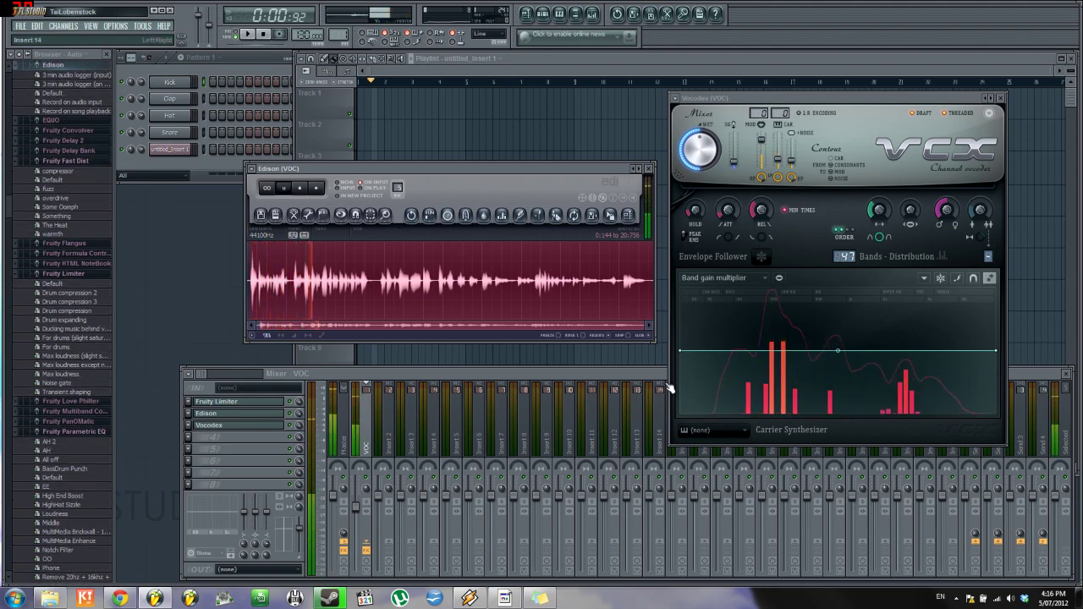
{"action": "left_click_drag", "start_coordinate": [762, 140], "coordinate": [762, 157]}
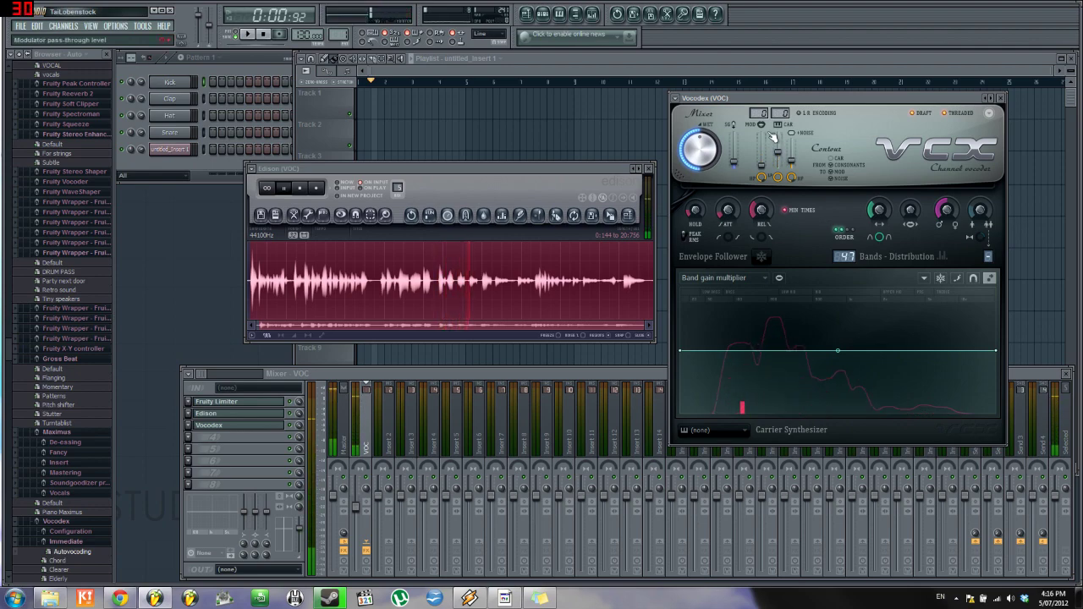
{"action": "left_click", "coordinate": [302, 190]}
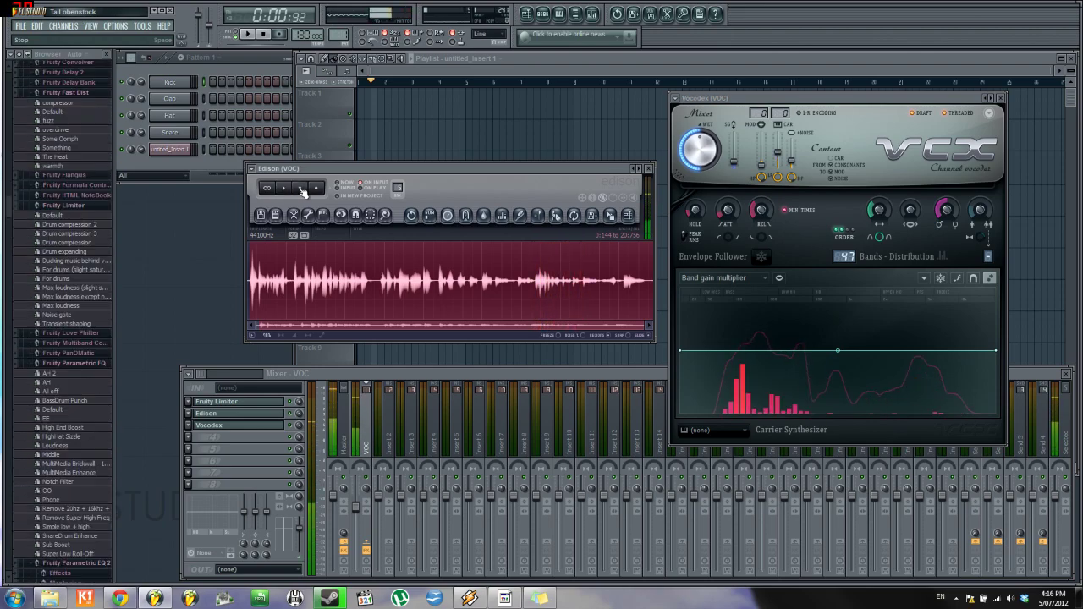
- Reposition the Vocodex window, adjust its wet level and raise its soundgoodizing level slightly
{"action": "left_click_drag", "start_coordinate": [798, 95], "coordinate": [749, 102]}
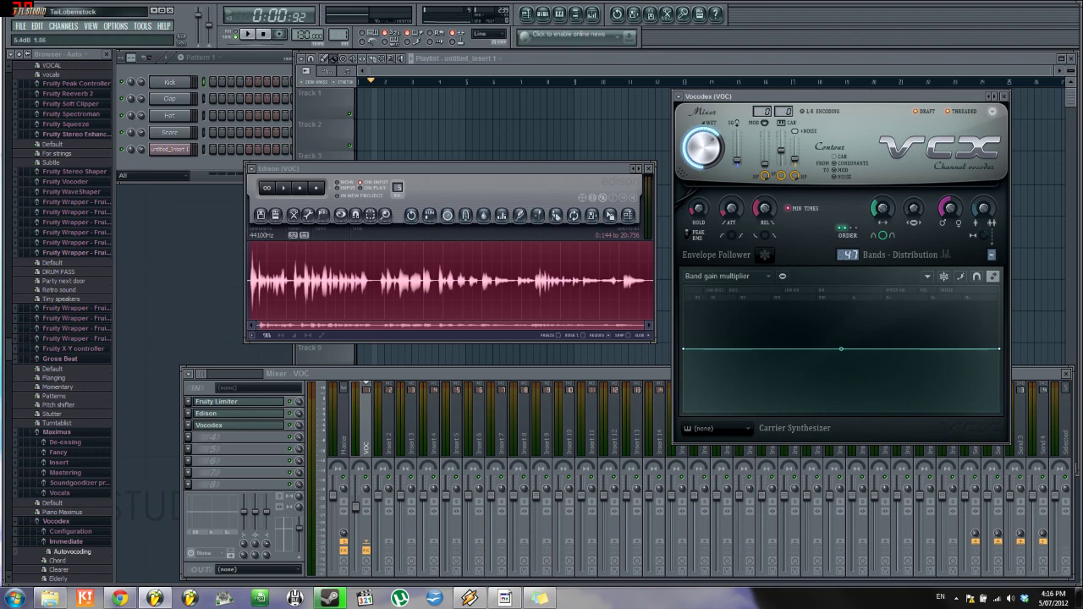
{"action": "mouse_move", "coordinate": [702, 147]}
{"action": "left_mouse_down"}
{"action": "mouse_move", "coordinate": [702, 186]}
{"action": "mouse_move", "coordinate": [703, 102]}
{"action": "mouse_move", "coordinate": [702, 152]}
{"action": "left_mouse_up"}
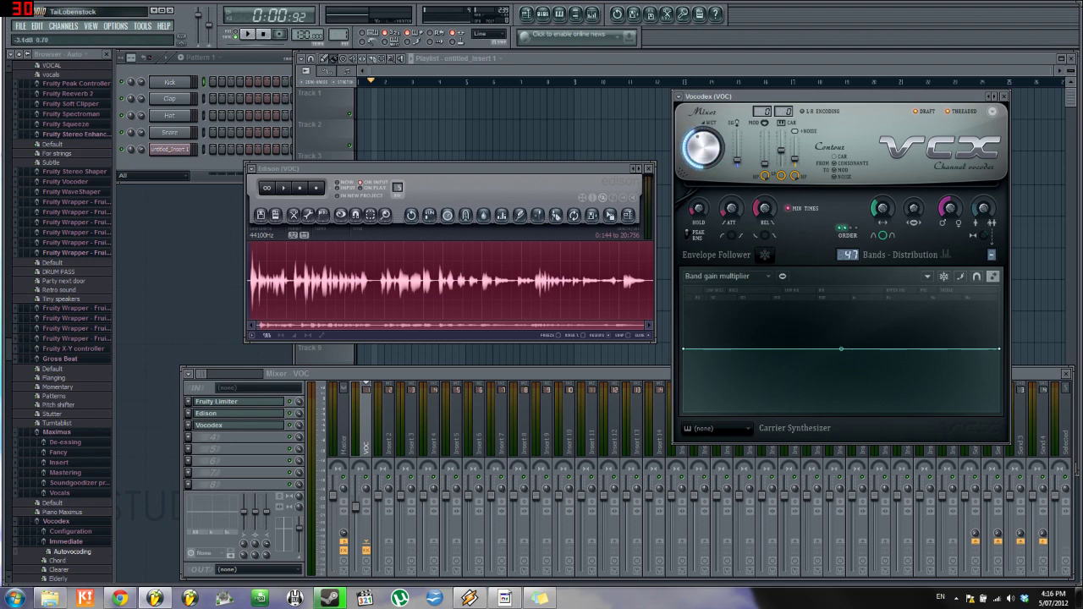
{"action": "left_click", "coordinate": [297, 426]}
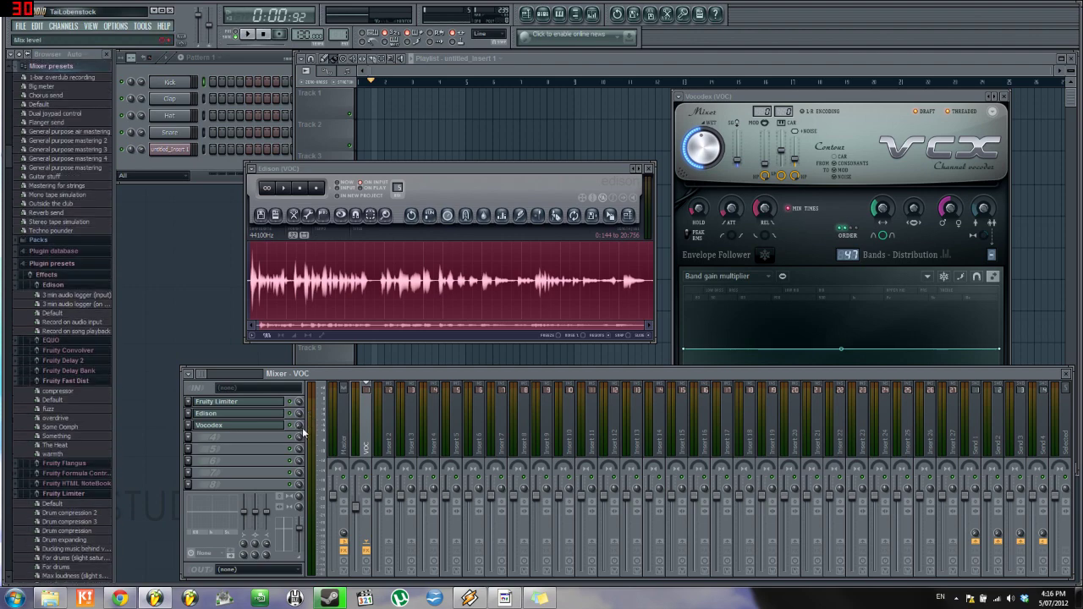
{"action": "left_click_drag", "start_coordinate": [806, 95], "coordinate": [800, 83]}
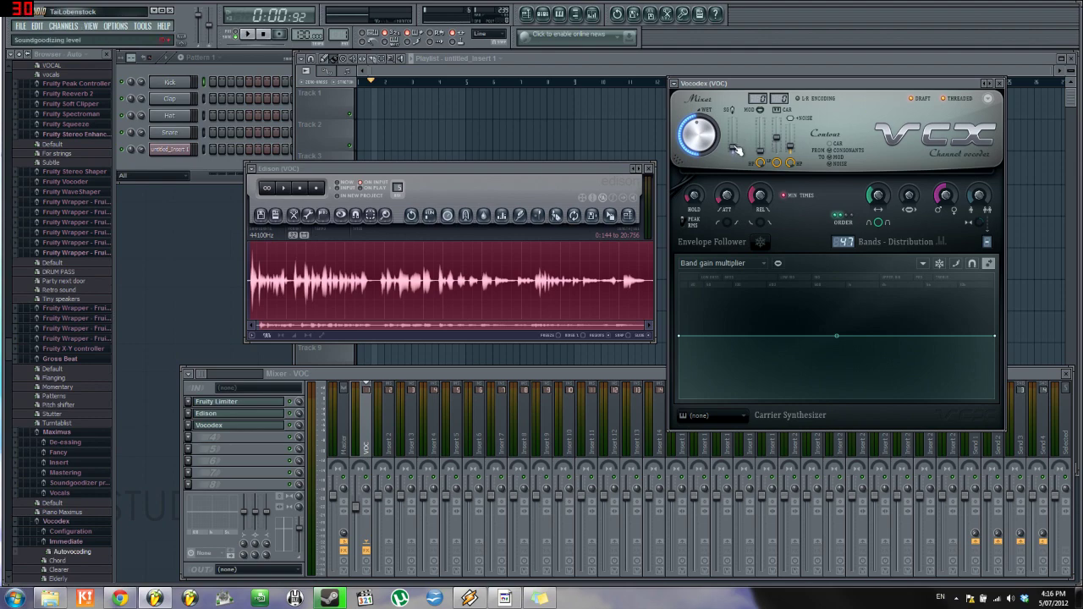
{"action": "mouse_move", "coordinate": [737, 150]}
{"action": "left_mouse_down"}
{"action": "mouse_move", "coordinate": [735, 121]}
{"action": "mouse_move", "coordinate": [733, 149]}
{"action": "left_mouse_up"}
- Load Soundgoodizer in the fourth effect slot of the VOC track and try its amount and modes, ending on mode C
{"action": "left_click", "coordinate": [189, 442]}
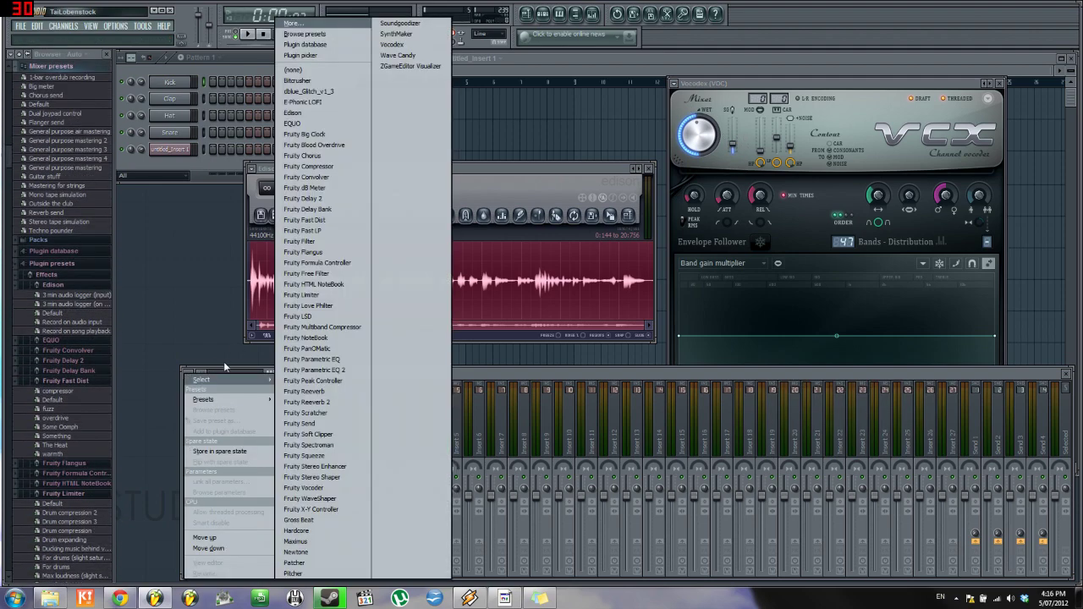
{"action": "left_click", "coordinate": [421, 24]}
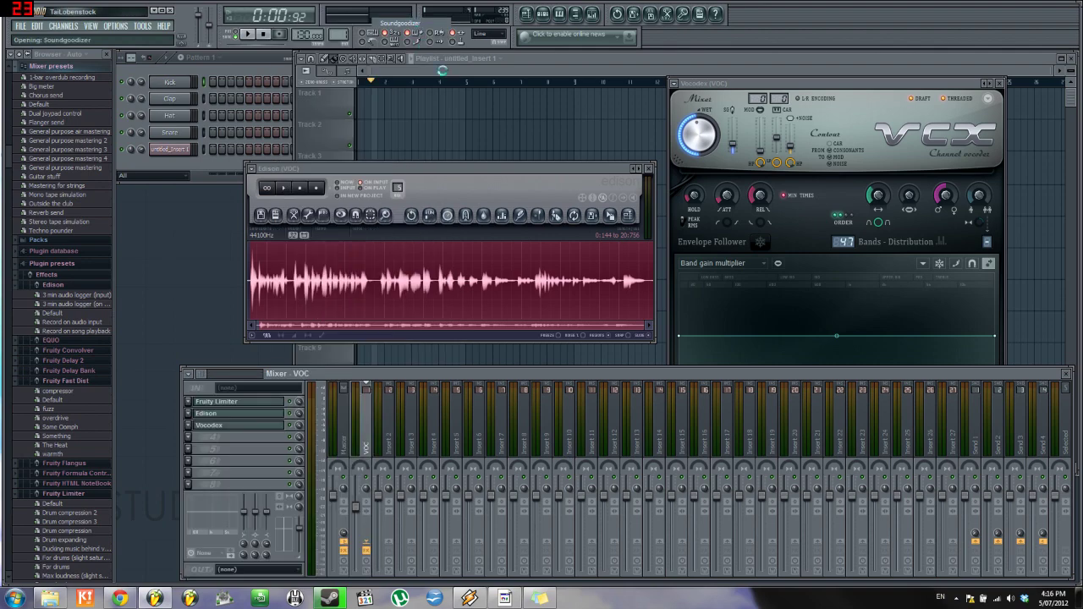
{"action": "left_click_drag", "start_coordinate": [302, 209], "coordinate": [511, 169]}
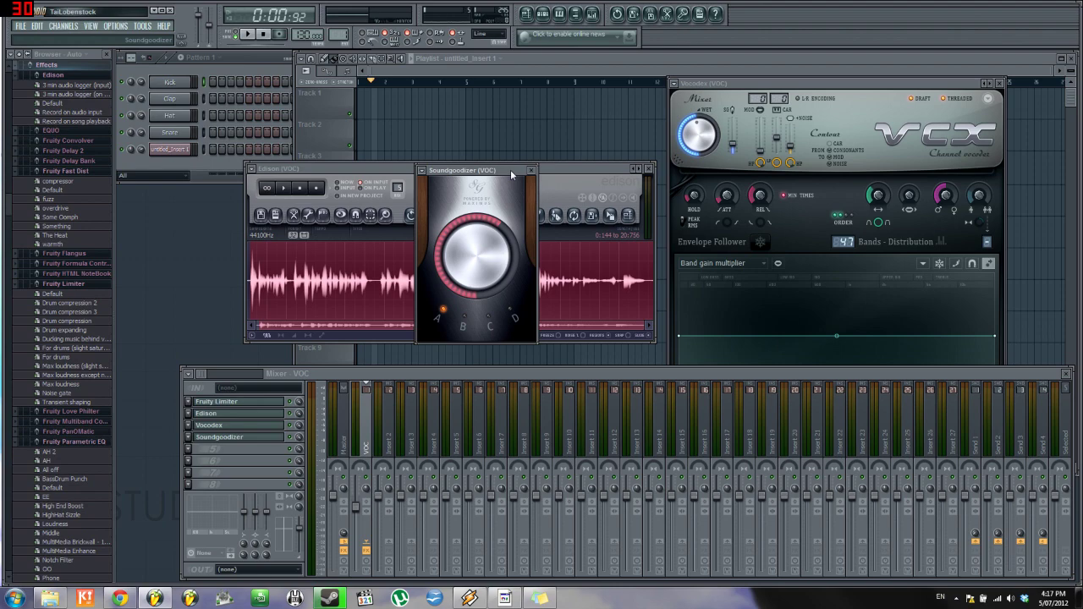
{"action": "left_click_drag", "start_coordinate": [512, 173], "coordinate": [510, 172]}
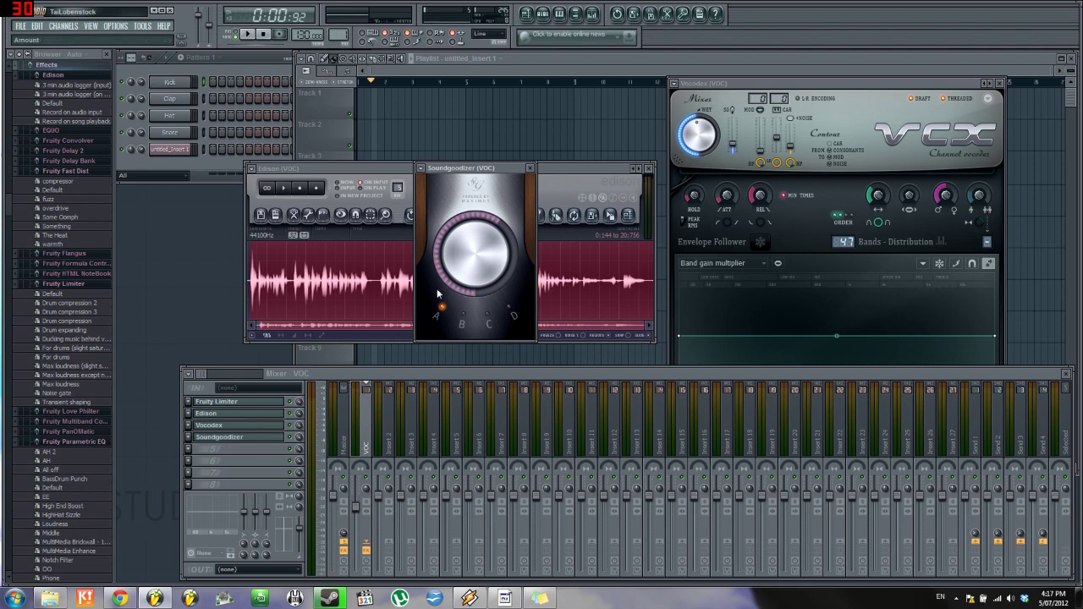
{"action": "mouse_move", "coordinate": [479, 277]}
{"action": "left_mouse_down"}
{"action": "mouse_move", "coordinate": [479, 245]}
{"action": "mouse_move", "coordinate": [479, 292]}
{"action": "left_mouse_up"}
{"action": "left_click", "coordinate": [462, 318]}
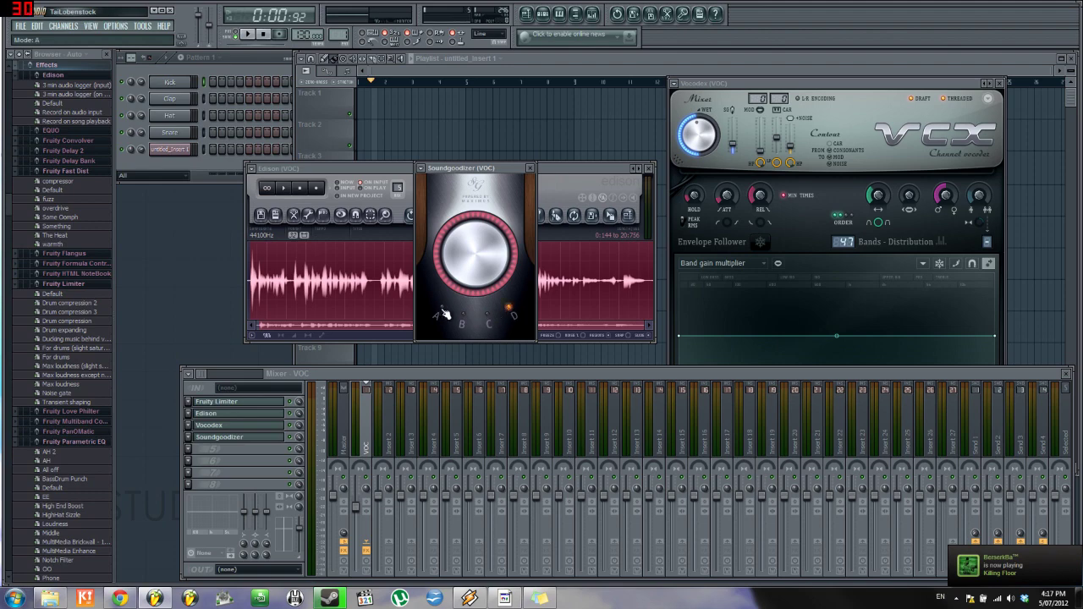
{"action": "left_click", "coordinate": [487, 319]}
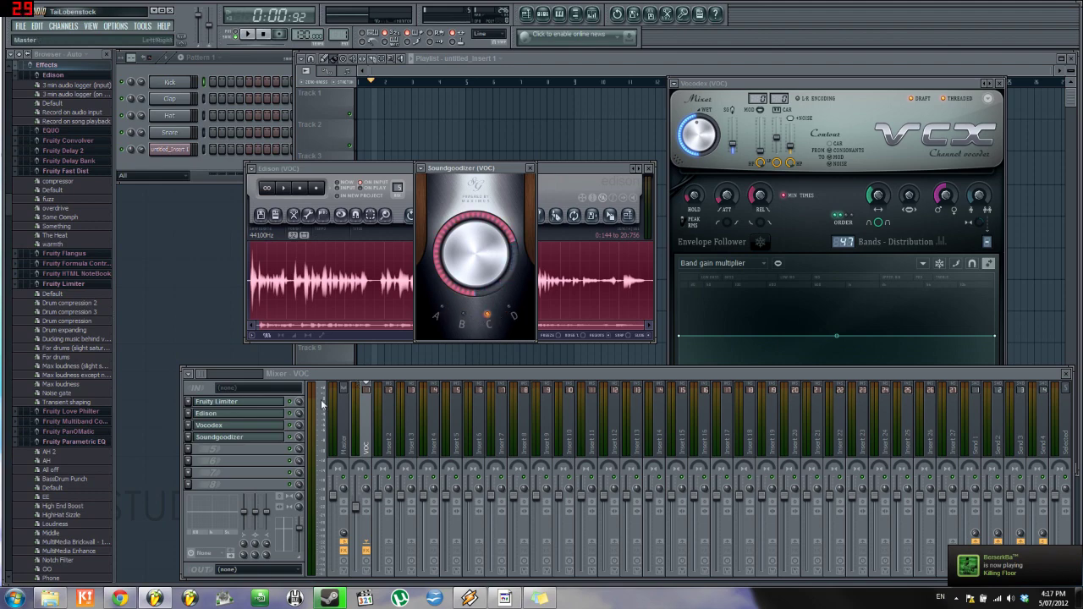
- Remove Soundgoodizer from the fourth effect slot of the VOC track
{"action": "left_click", "coordinate": [188, 438]}
{"action": "mouse_move", "coordinate": [215, 364]}
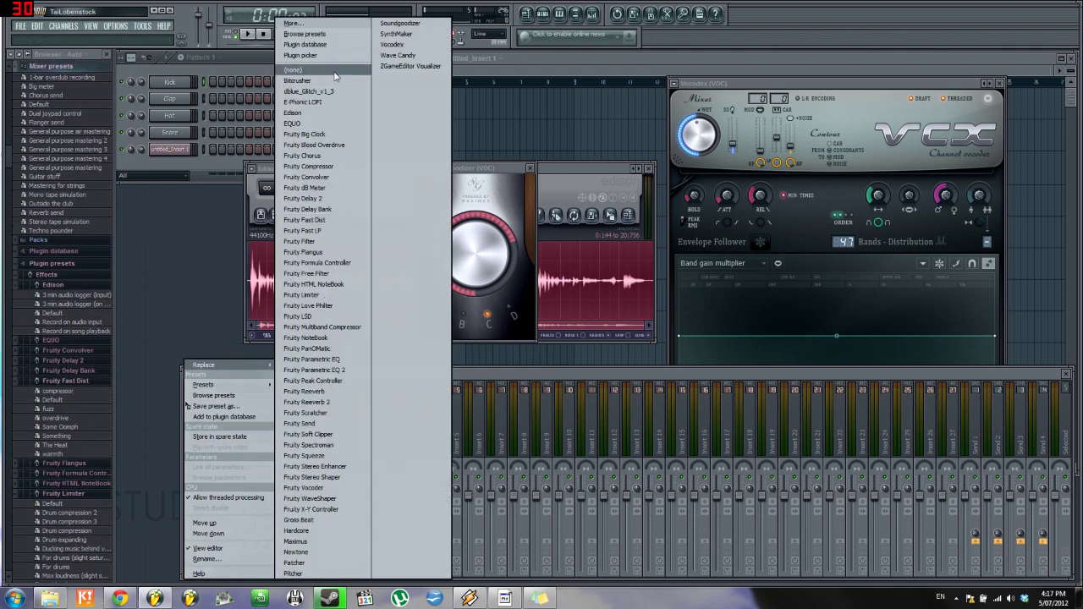
{"action": "left_click", "coordinate": [334, 73]}
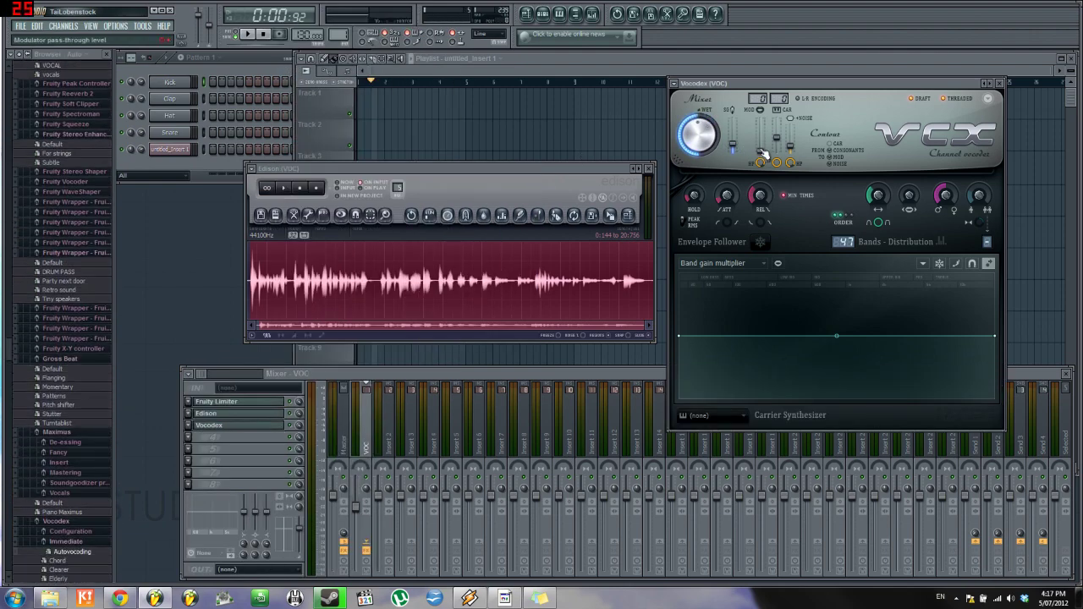
- Try out the modulator pass-through, carrier pass-through and carrier added noise levels in Vocodex
{"action": "left_click_drag", "start_coordinate": [763, 155], "coordinate": [764, 130]}
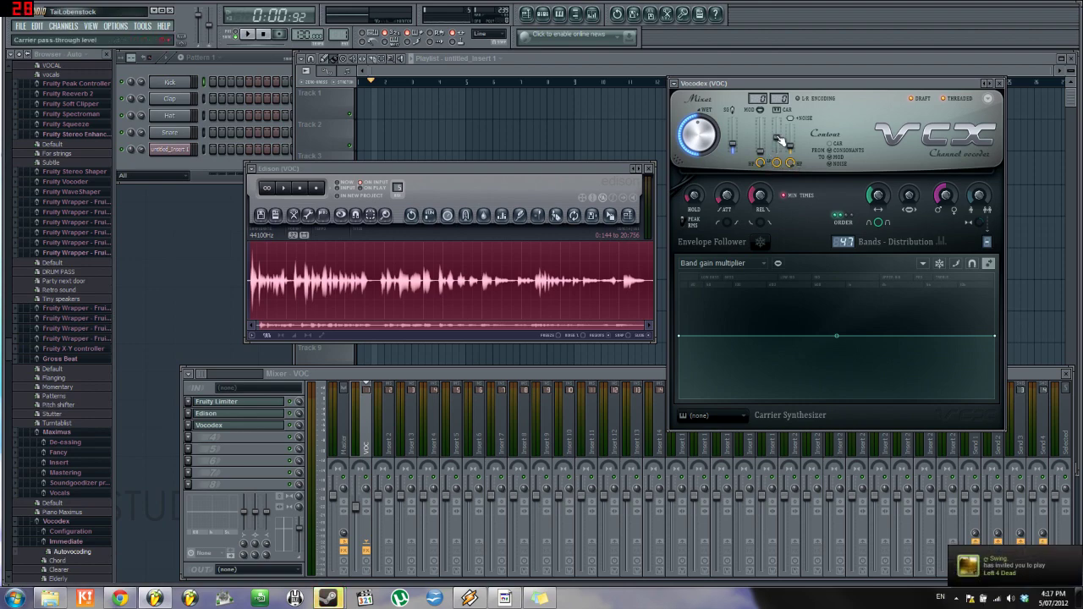
{"action": "left_click_drag", "start_coordinate": [778, 139], "coordinate": [777, 134]}
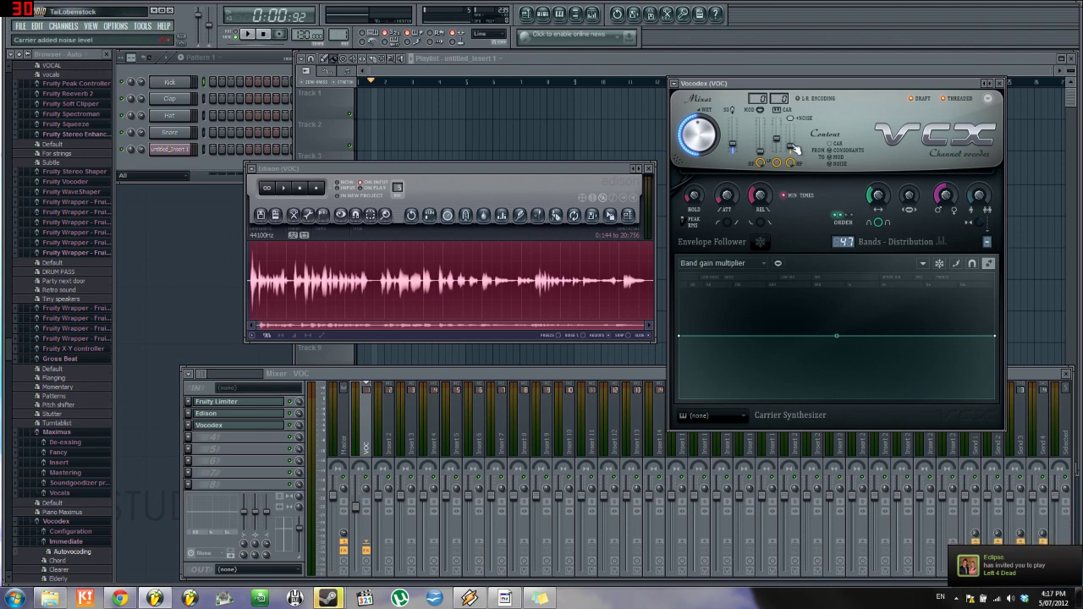
{"action": "left_click_drag", "start_coordinate": [796, 150], "coordinate": [796, 140]}
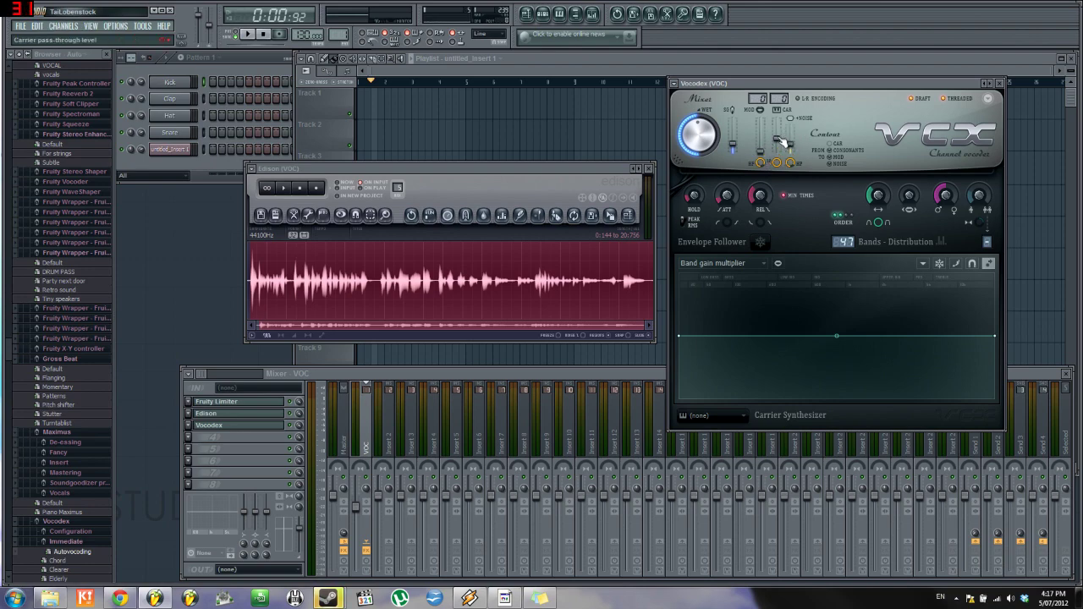
{"action": "left_click_drag", "start_coordinate": [777, 138], "coordinate": [777, 144]}
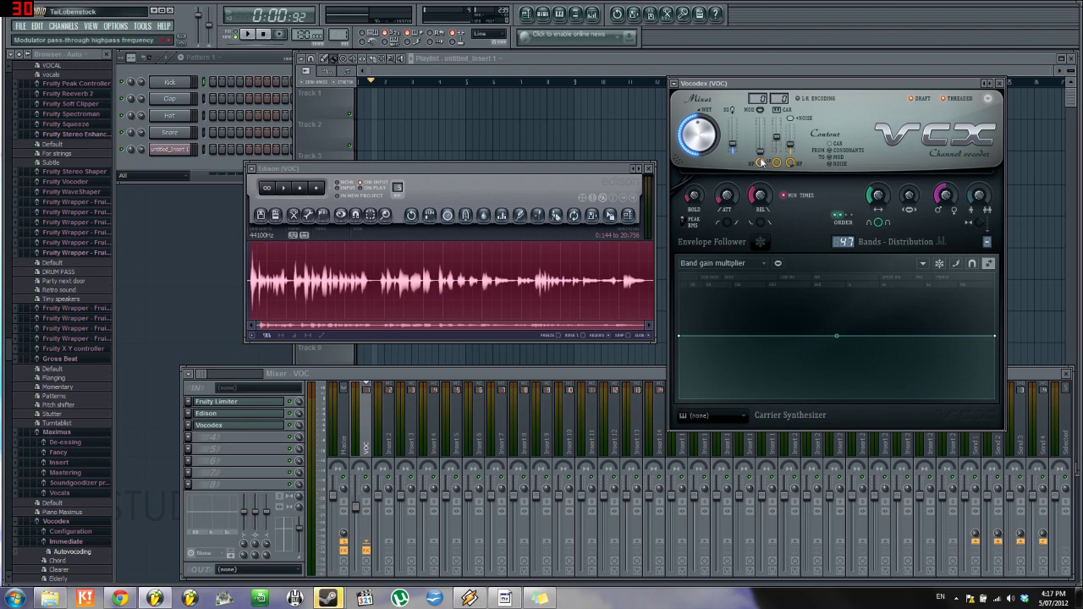
- Shift the Vocodex window slightly and raise the modulator pass-through level to about the same height as the carrier level
{"action": "left_click_drag", "start_coordinate": [816, 86], "coordinate": [808, 100]}
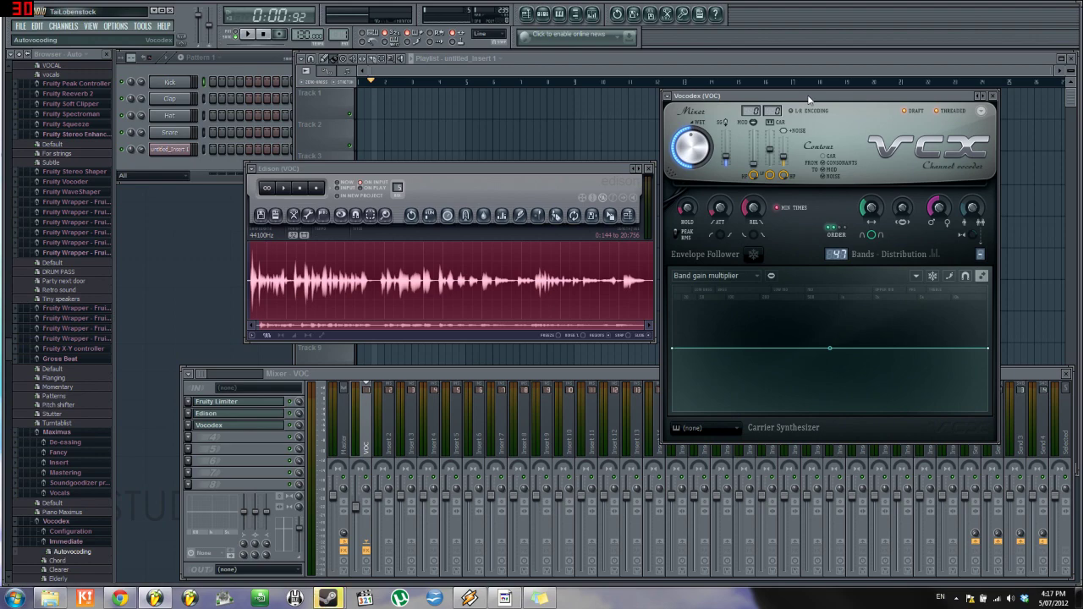
{"action": "left_click_drag", "start_coordinate": [808, 99], "coordinate": [805, 100]}
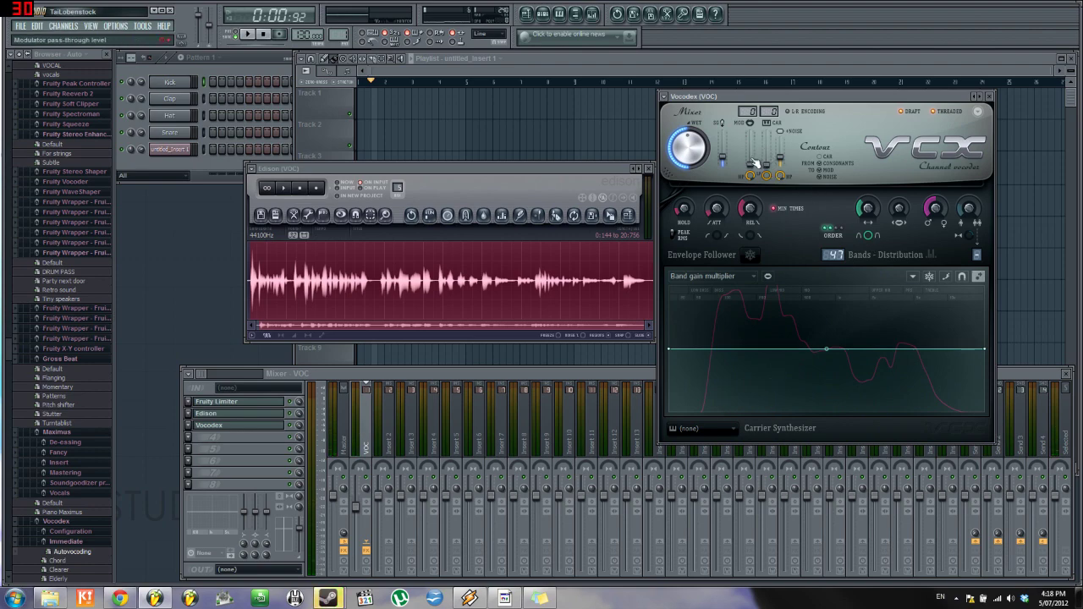
{"action": "left_click_drag", "start_coordinate": [751, 164], "coordinate": [766, 149]}
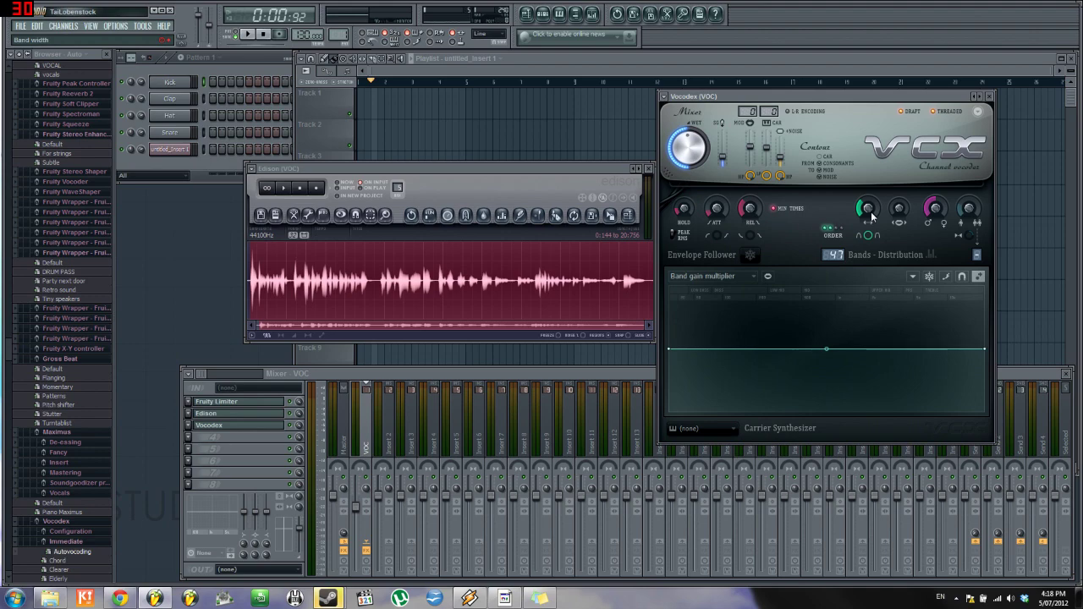
- Adjust the Vocodex band width, modulator shift and unison controls, with the unison order at 3
{"action": "mouse_move", "coordinate": [867, 211]}
{"action": "left_mouse_down"}
{"action": "mouse_move", "coordinate": [868, 235]}
{"action": "mouse_move", "coordinate": [867, 197]}
{"action": "left_mouse_up"}
{"action": "left_click_drag", "start_coordinate": [935, 208], "coordinate": [969, 182]}
{"action": "right_click", "coordinate": [971, 208]}
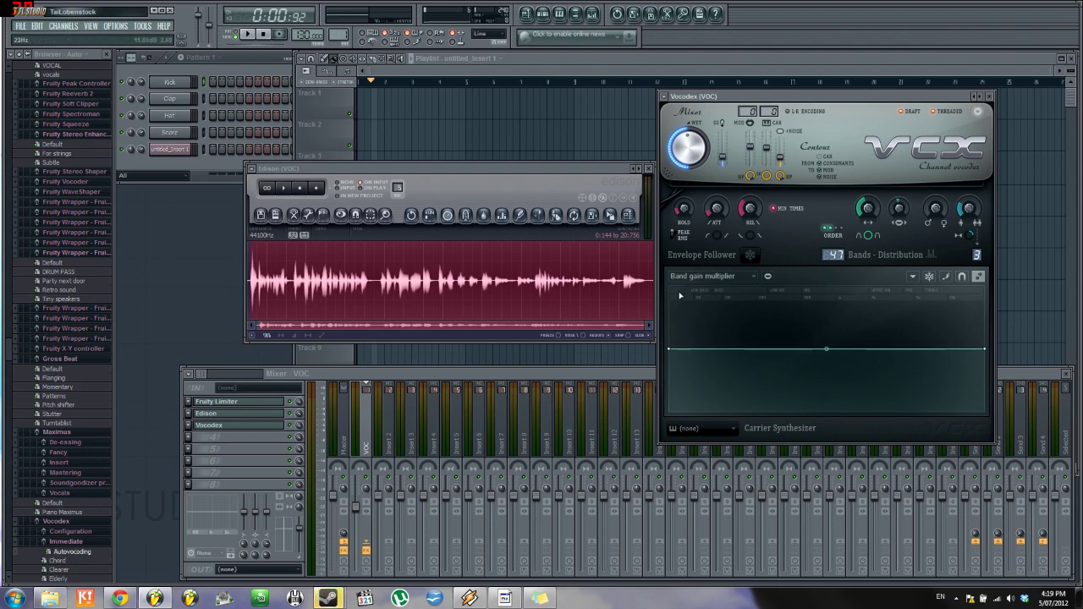
- Play a moment of the vocal, and try reshaping the band gain multiplier curve with added points
{"action": "left_click", "coordinate": [285, 188]}
{"action": "left_click", "coordinate": [300, 188]}
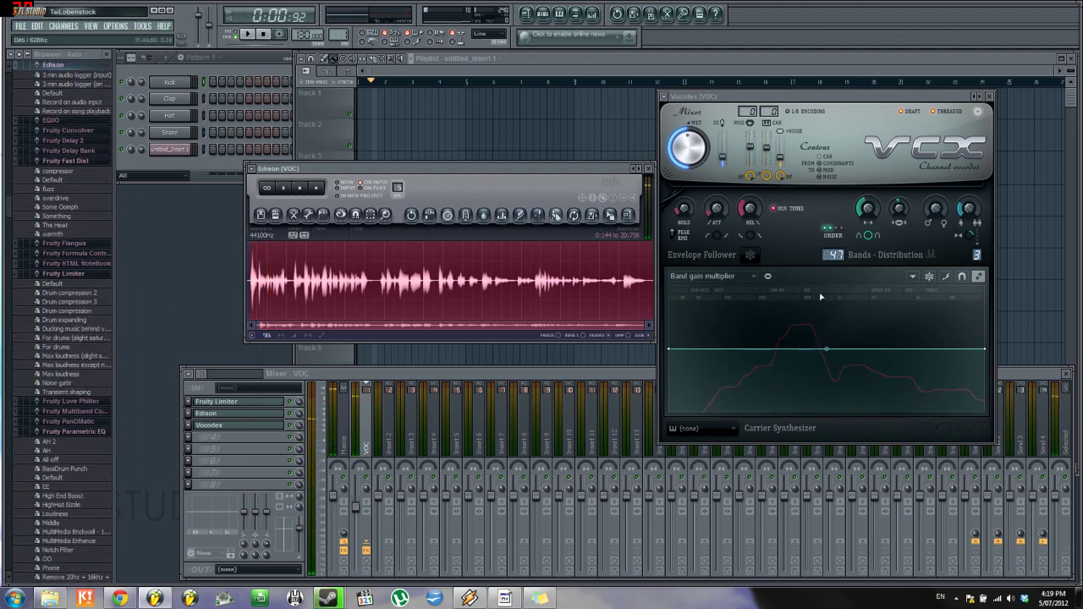
{"action": "left_click", "coordinate": [826, 350]}
{"action": "right_click", "coordinate": [739, 361]}
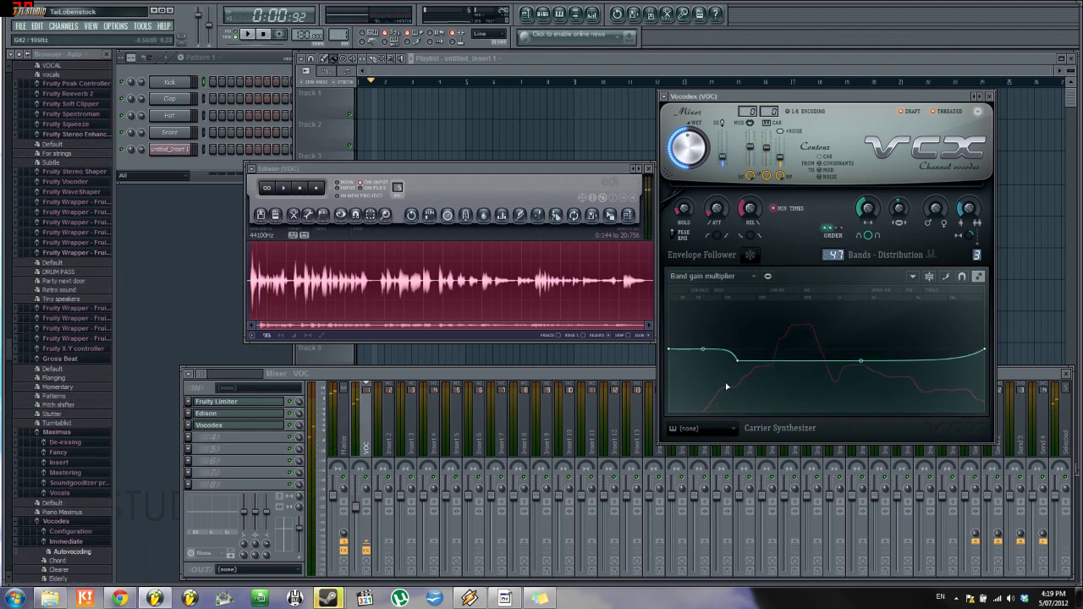
{"action": "left_click_drag", "start_coordinate": [738, 362], "coordinate": [741, 393]}
{"action": "mouse_move", "coordinate": [815, 329]}
{"action": "left_mouse_down"}
{"action": "mouse_move", "coordinate": [864, 321]}
{"action": "mouse_move", "coordinate": [805, 336]}
{"action": "mouse_move", "coordinate": [824, 343]}
{"action": "left_mouse_up"}
{"action": "left_click_drag", "start_coordinate": [734, 396], "coordinate": [740, 354]}
- Delete the added points from the band gain multiplier curve
{"action": "right_click", "coordinate": [741, 357]}
{"action": "left_click", "coordinate": [766, 370]}
{"action": "right_click", "coordinate": [836, 342]}
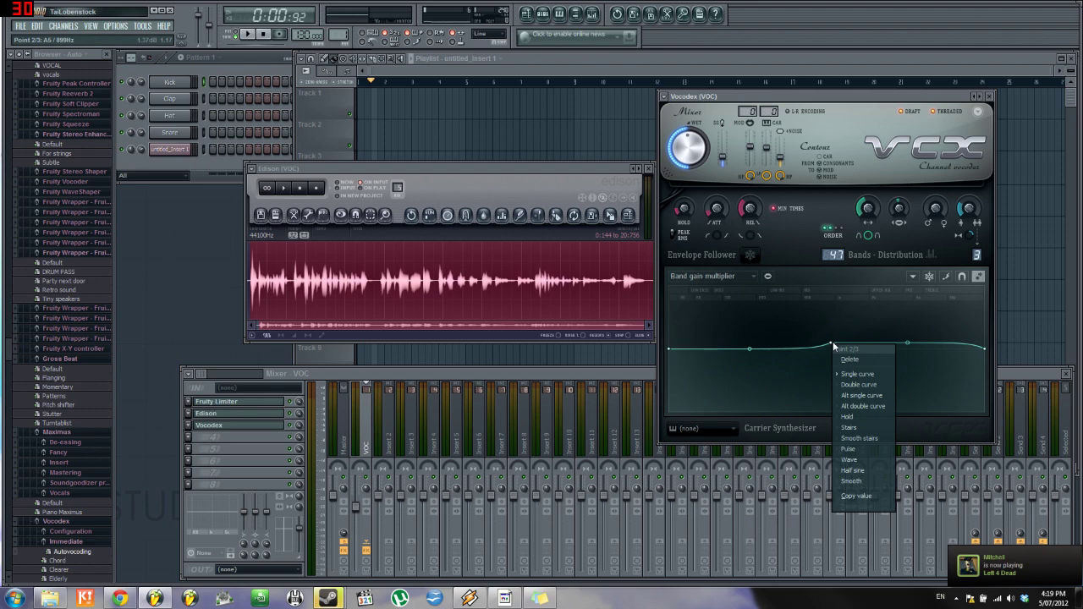
{"action": "left_click", "coordinate": [855, 355]}
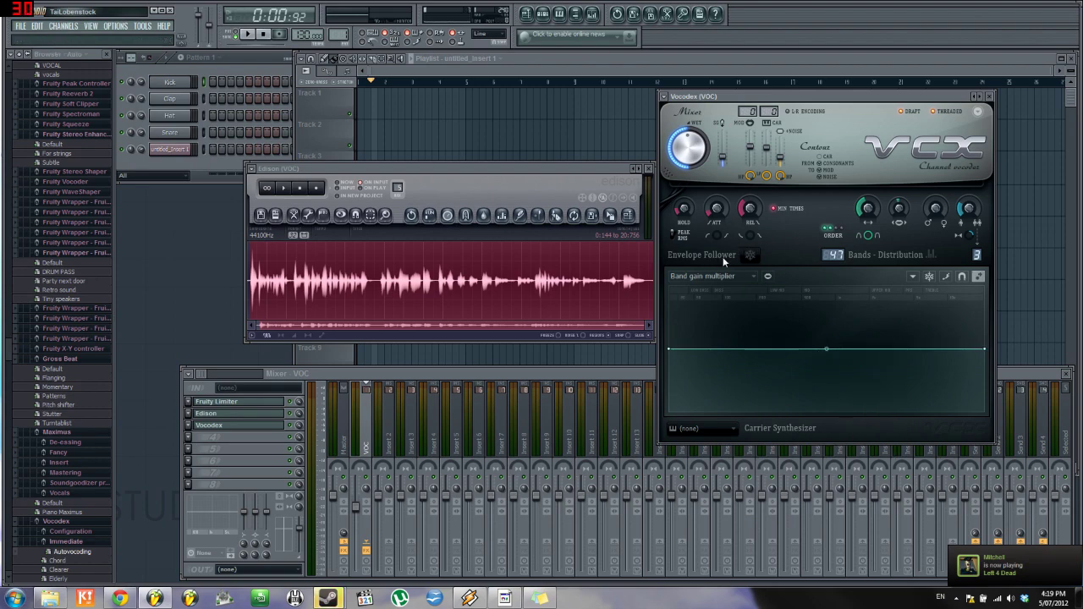
- Review the available editor targets in Vocodex, keeping Band gain multiplier selected
{"action": "left_click", "coordinate": [752, 279]}
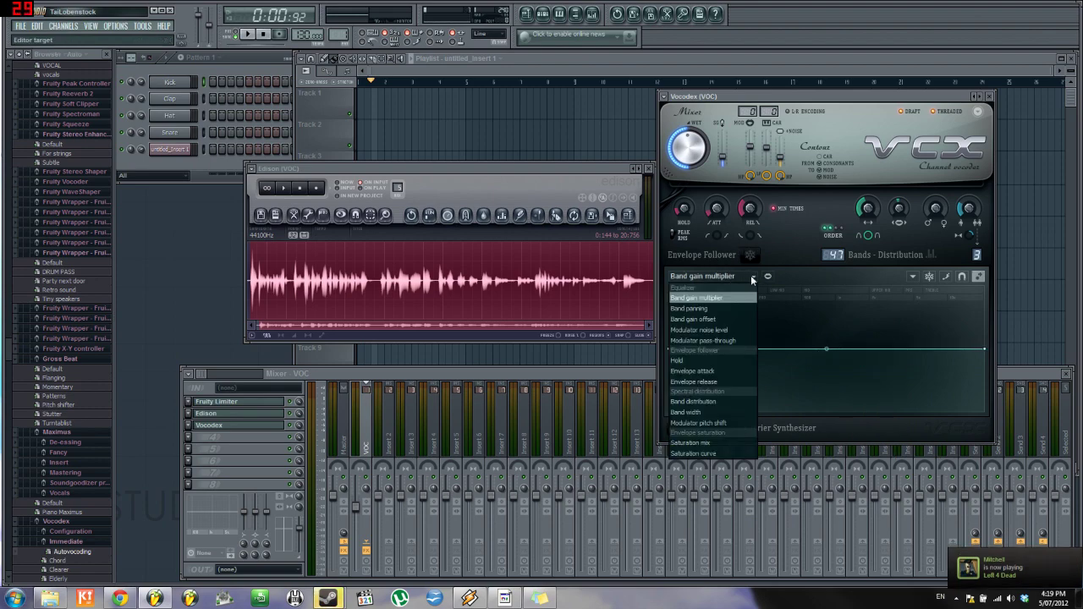
{"action": "left_click", "coordinate": [755, 279]}
{"action": "left_click", "coordinate": [755, 281]}
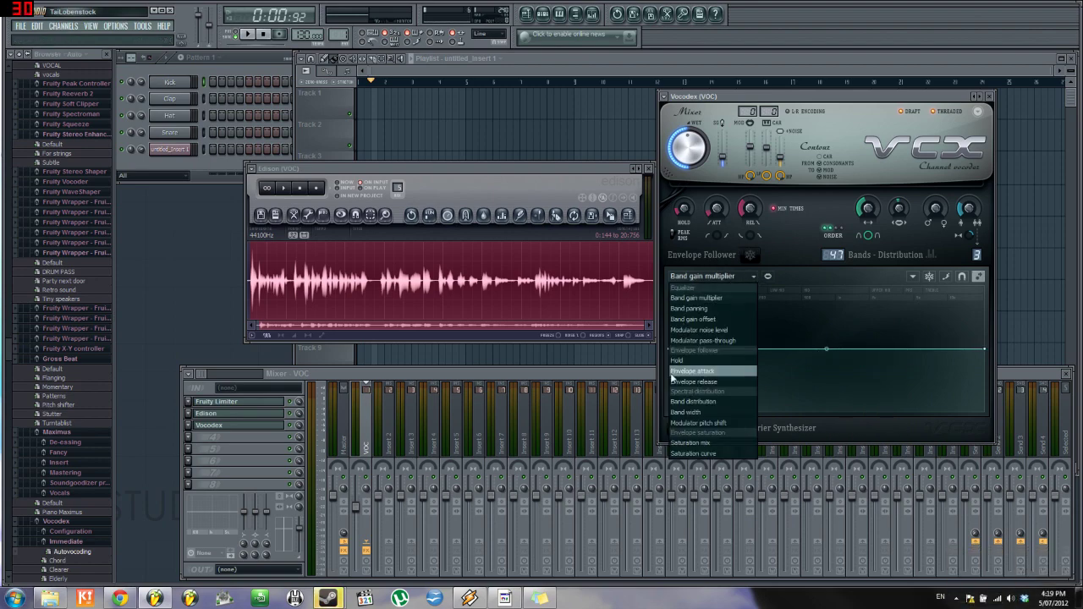
{"action": "left_click", "coordinate": [748, 285]}
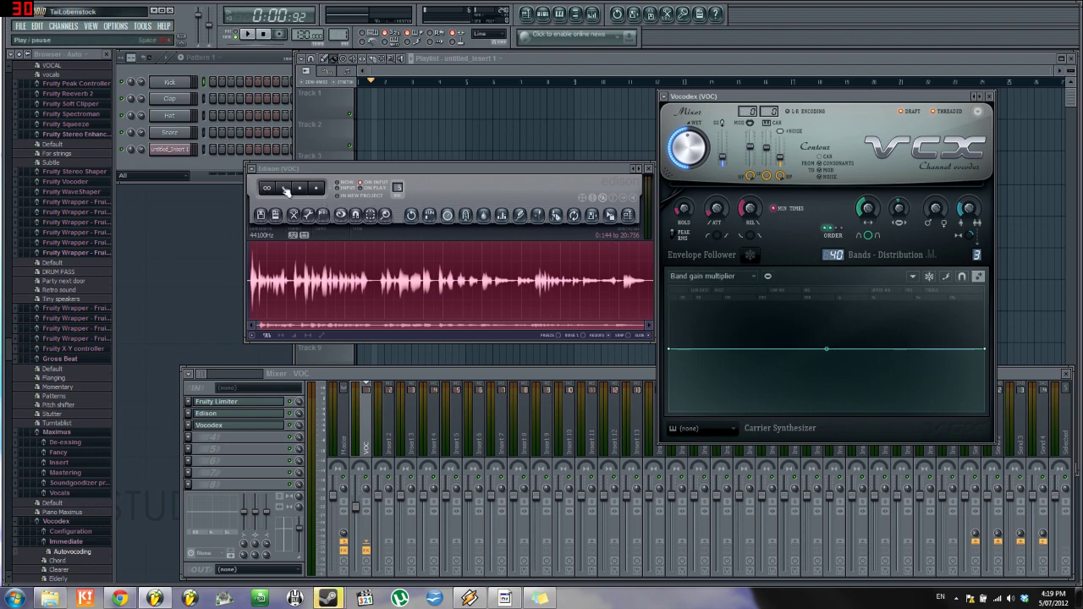
- Play the vocal and narrow the Vocodex band width while varying the band count, ending at 24 bands
{"action": "left_click", "coordinate": [286, 190]}
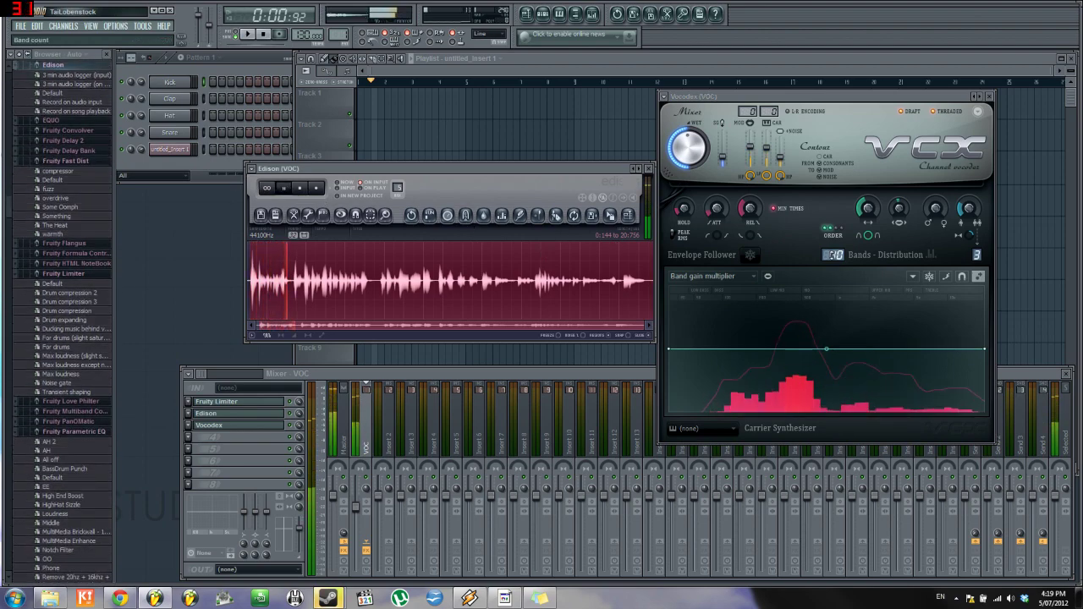
{"action": "left_click_drag", "start_coordinate": [834, 255], "coordinate": [834, 273]}
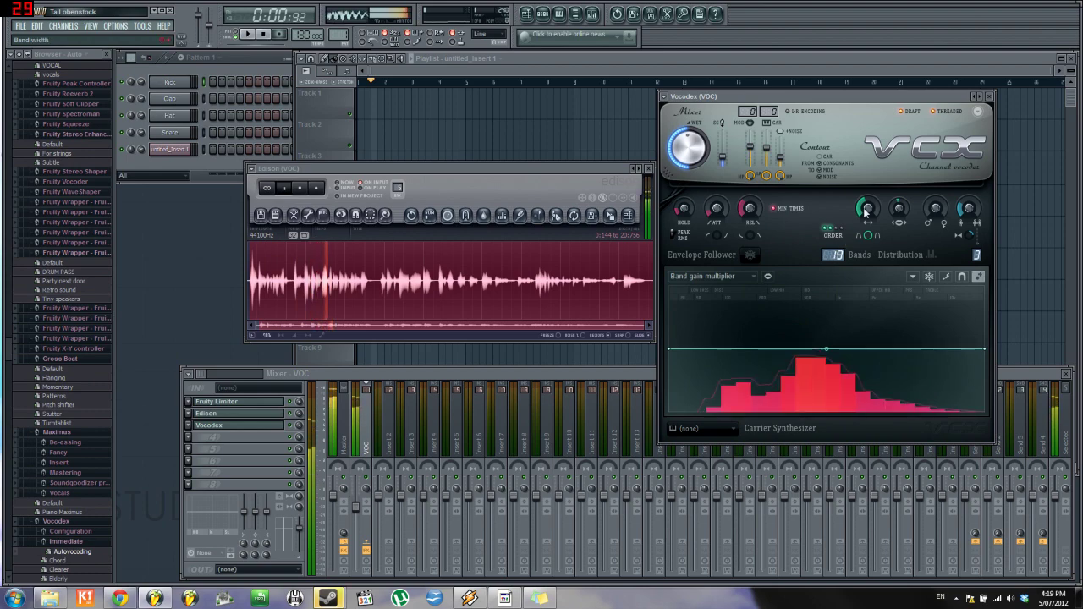
{"action": "scroll", "coordinate": [834, 255], "scroll_direction": "down", "scroll_amount": 18}
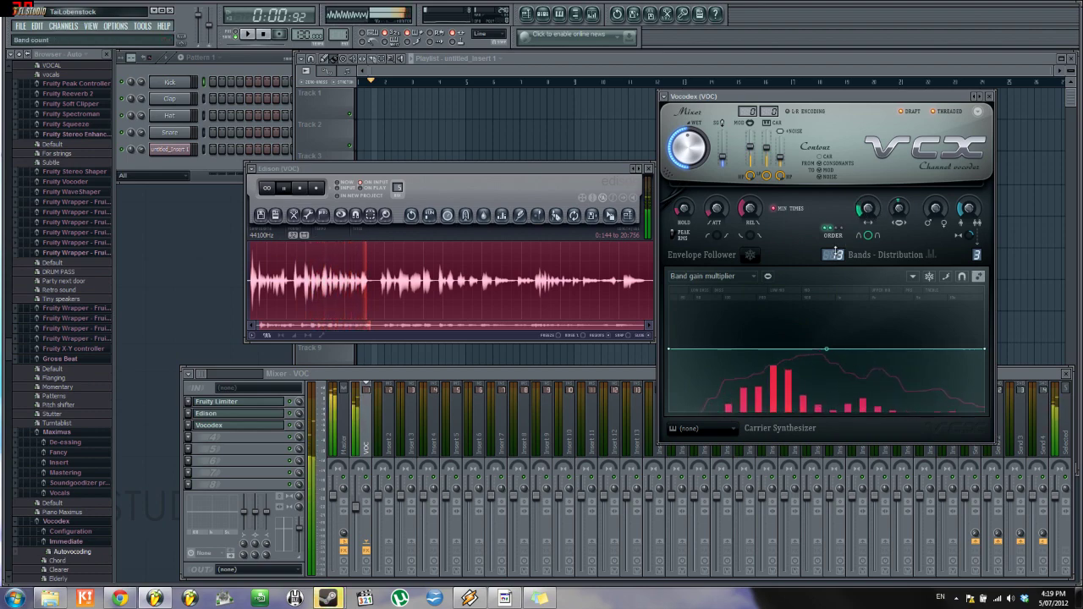
{"action": "scroll", "coordinate": [836, 254], "scroll_direction": "up", "scroll_amount": 5}
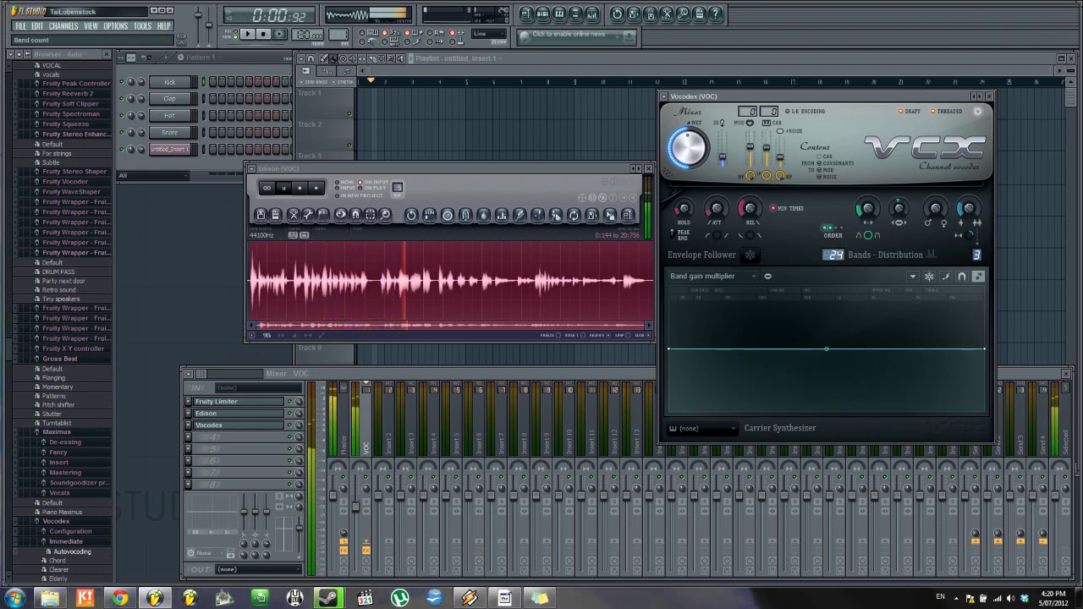
- Raise the Vocodex band count to 60 while listening to part of the vocal
{"action": "scroll", "coordinate": [833, 255], "scroll_direction": "up", "scroll_amount": 11}
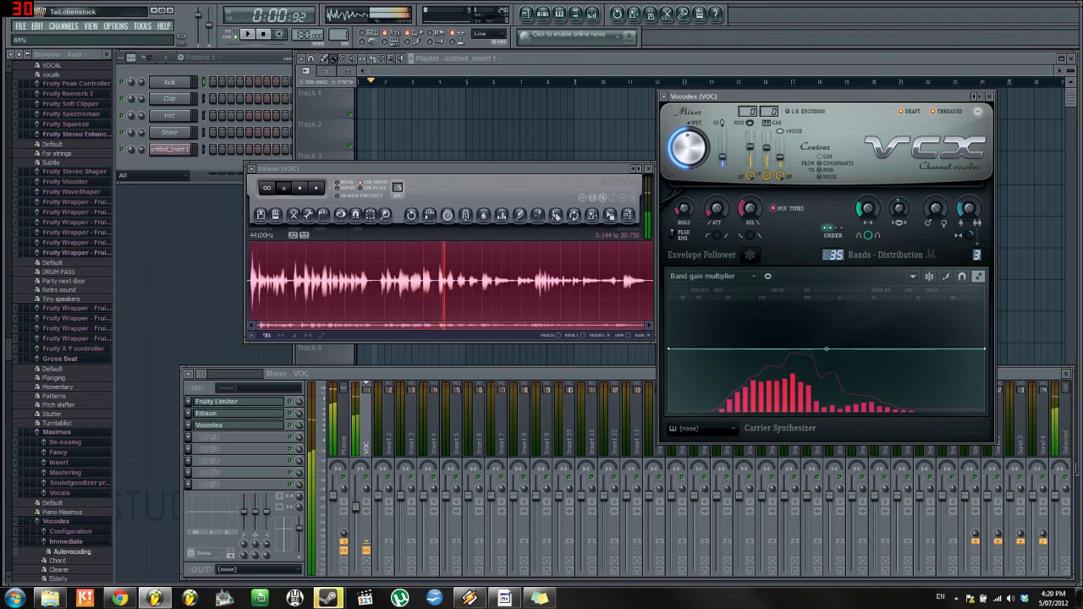
{"action": "scroll", "coordinate": [834, 255], "scroll_direction": "up", "scroll_amount": 20}
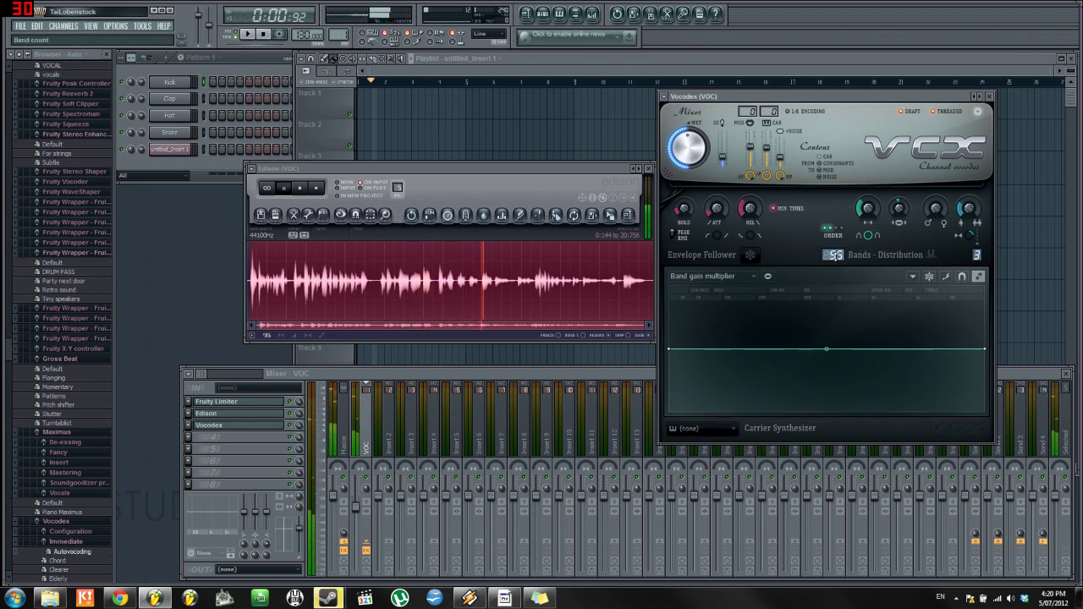
{"action": "left_click", "coordinate": [301, 189]}
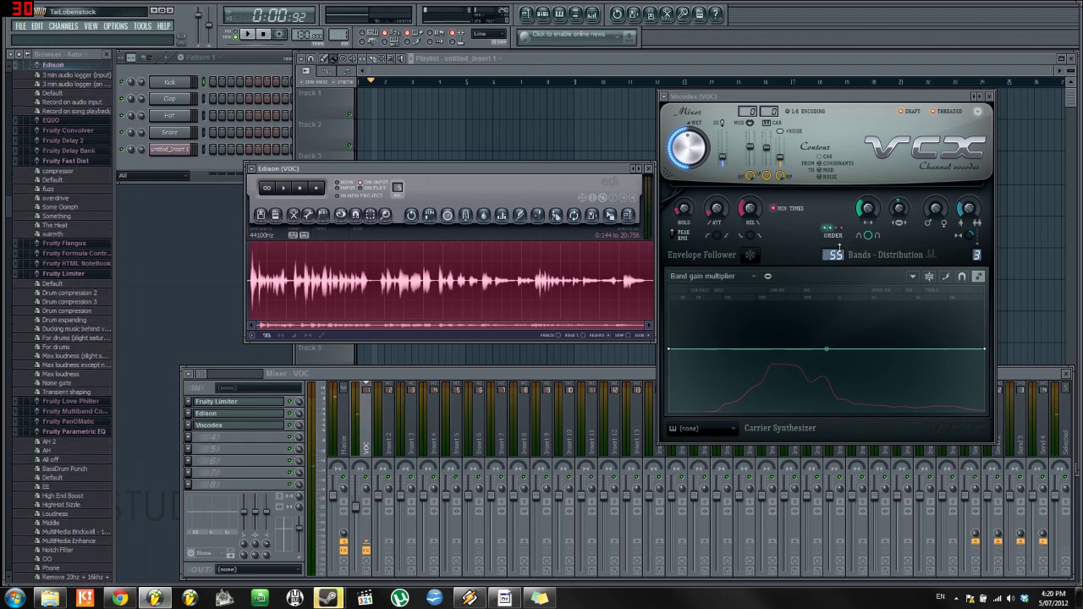
{"action": "scroll", "coordinate": [835, 254], "scroll_direction": "up", "scroll_amount": 5}
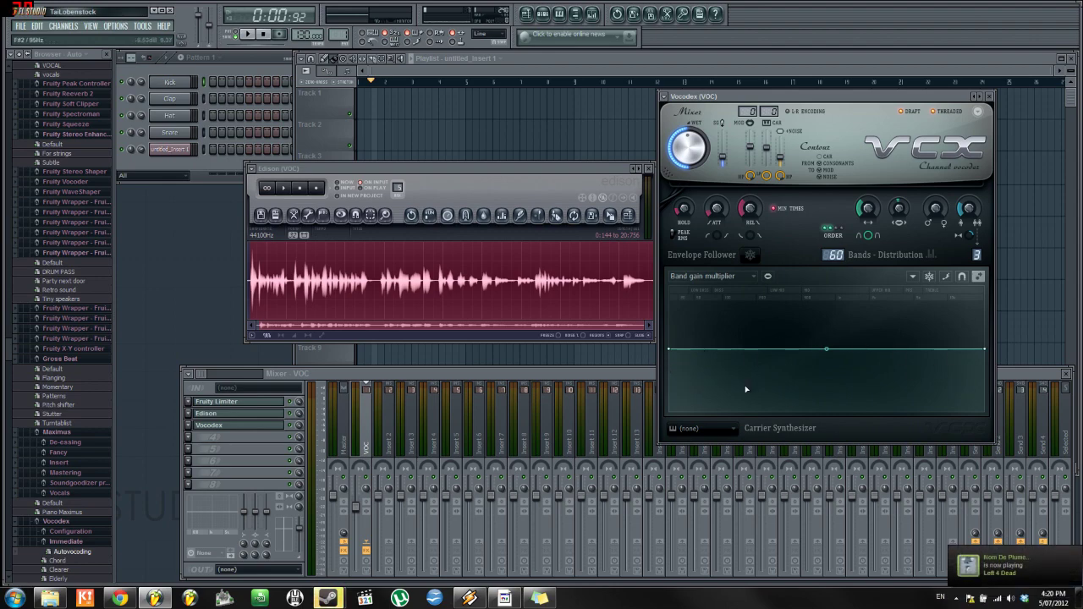
- Choose the Bright carrier synthesizer sound, audition keys on its keyboard, and lower the carrier level in the Vocodex mixer
{"action": "left_click", "coordinate": [718, 430]}
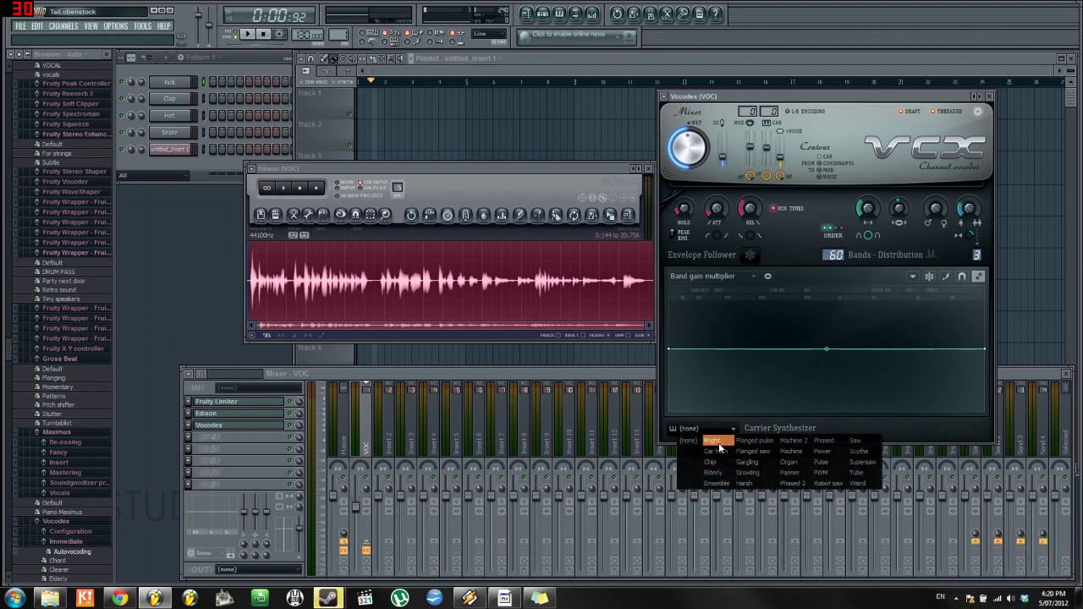
{"action": "left_click", "coordinate": [713, 441]}
{"action": "left_click", "coordinate": [836, 456]}
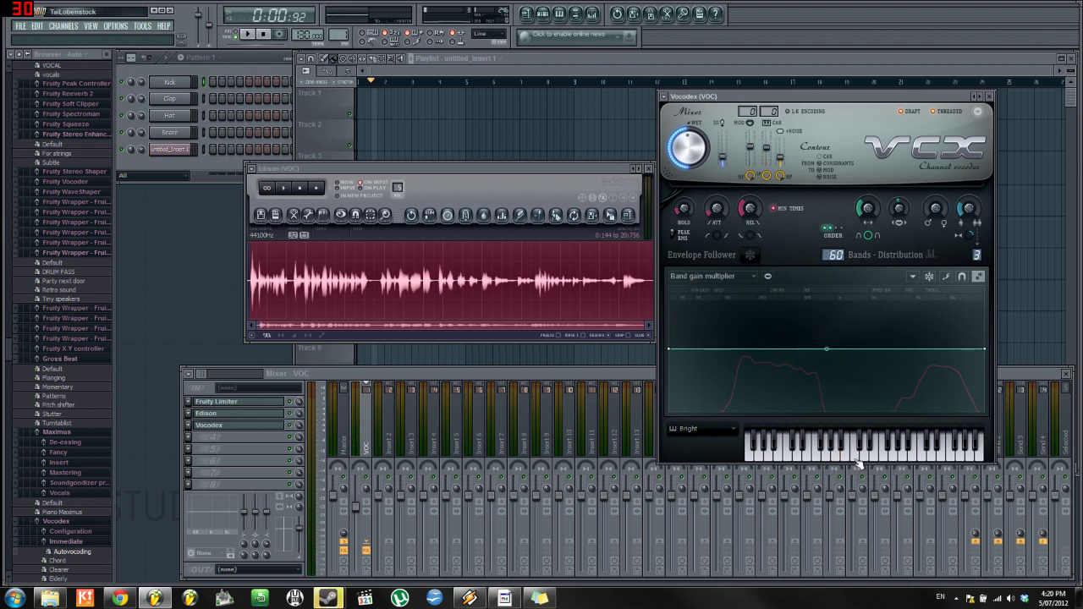
{"action": "left_click", "coordinate": [855, 458]}
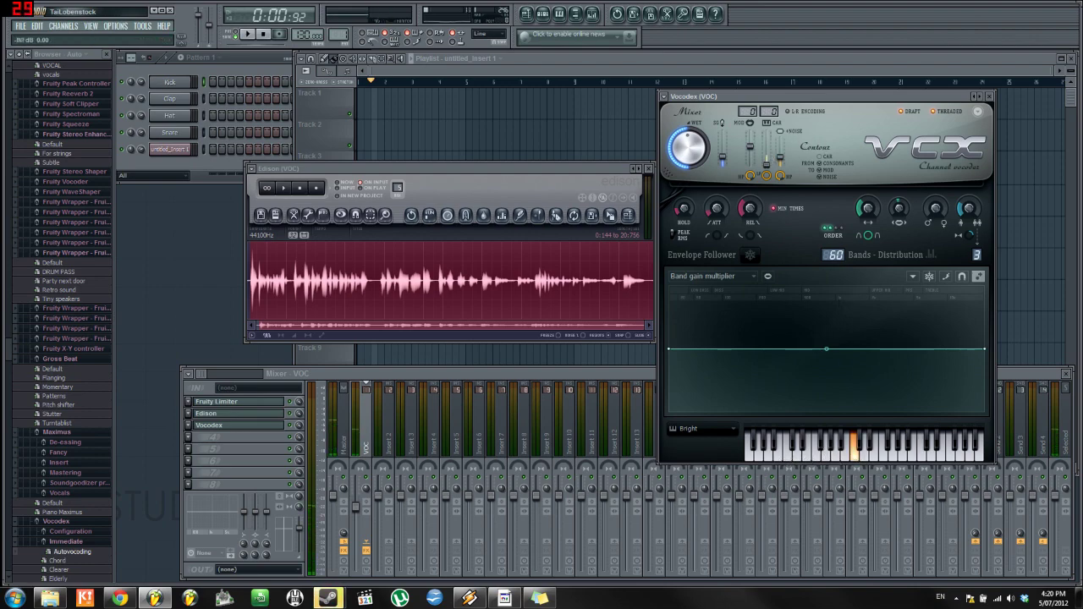
{"action": "left_click_drag", "start_coordinate": [769, 158], "coordinate": [768, 165]}
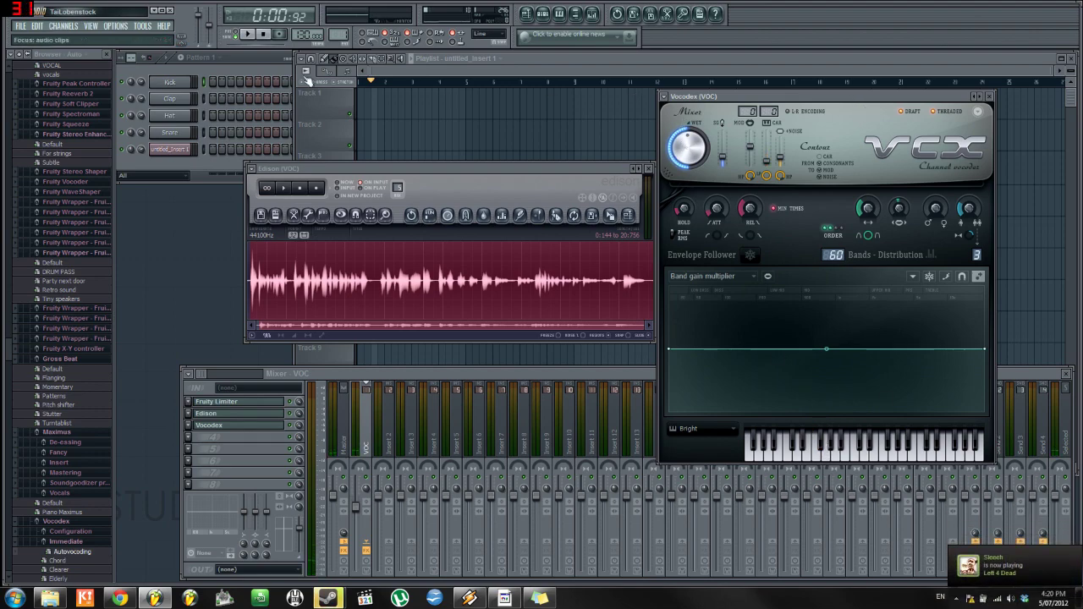
- Load the More testosterone preset in Vocodex
{"action": "left_click", "coordinate": [664, 98]}
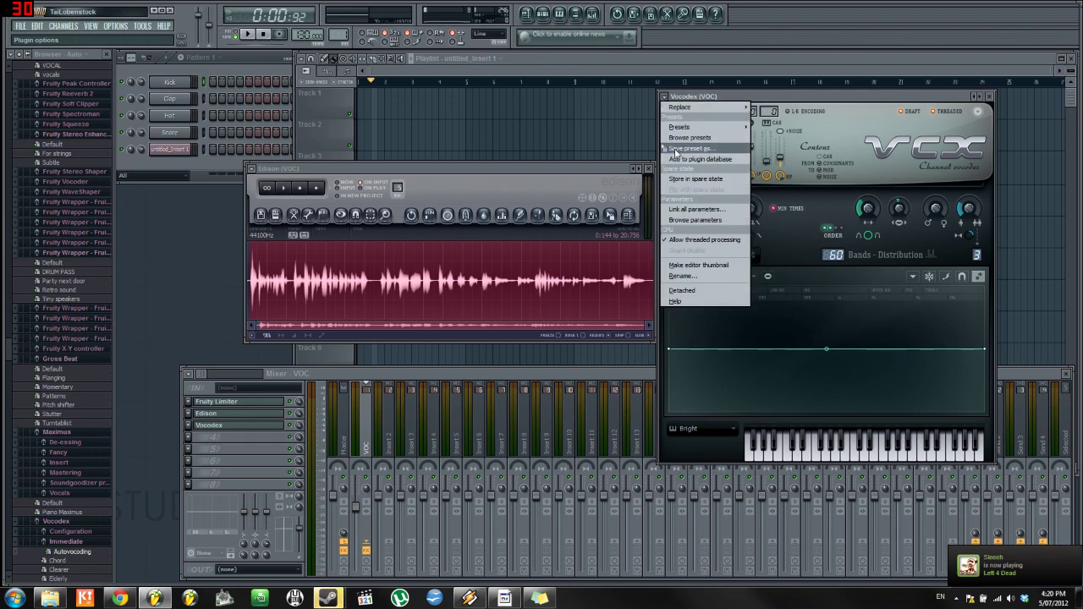
{"action": "mouse_move", "coordinate": [699, 126]}
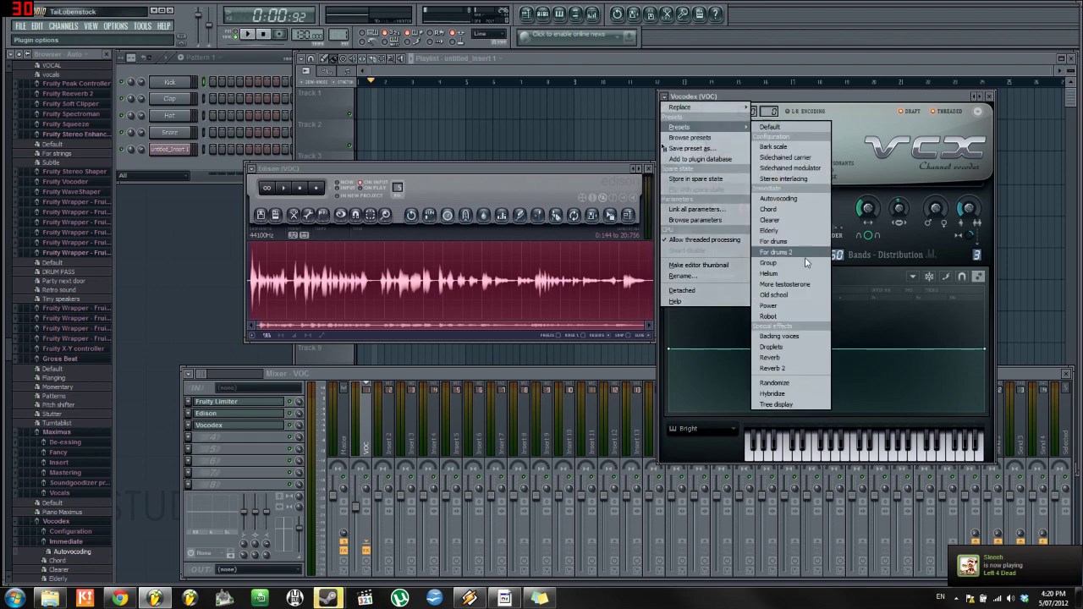
{"action": "left_click", "coordinate": [803, 286]}
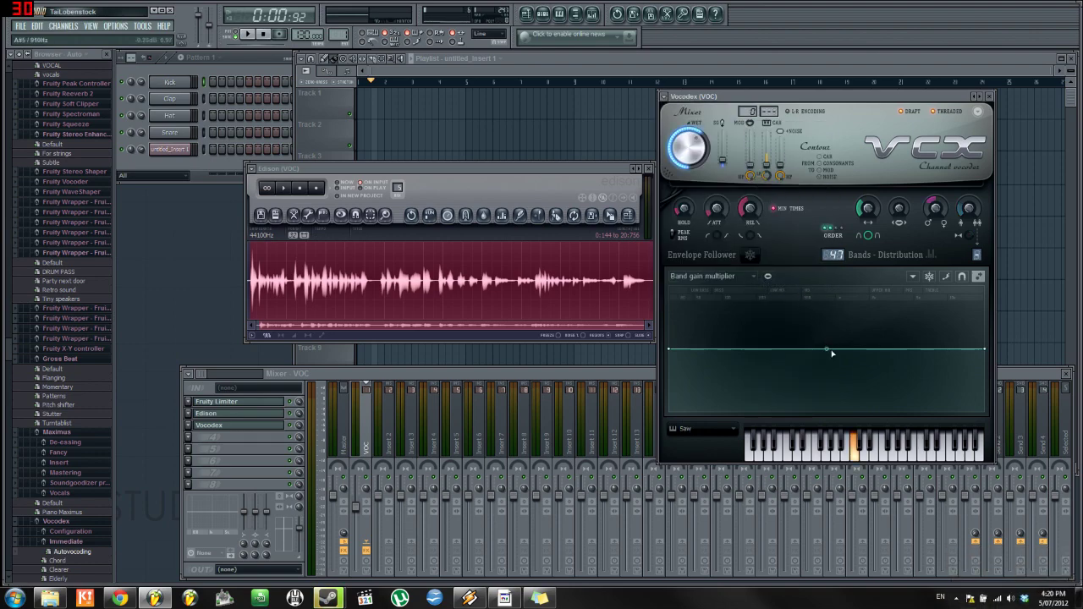
- Play the vocal through the preset and set the Vocodex band count to 49, stopping playback when done
{"action": "left_click", "coordinate": [302, 190]}
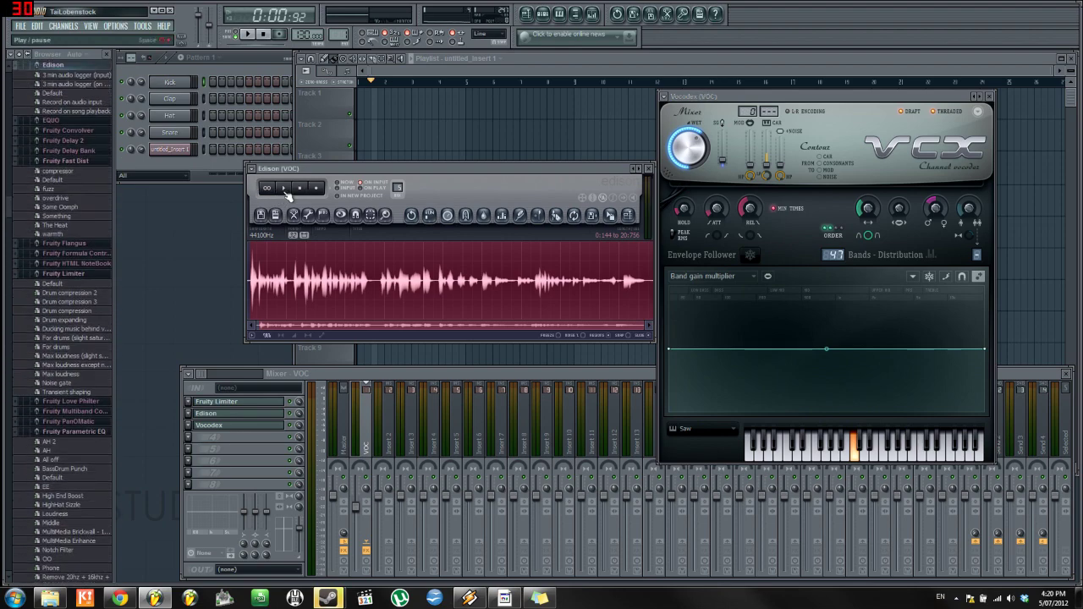
{"action": "left_click", "coordinate": [284, 188]}
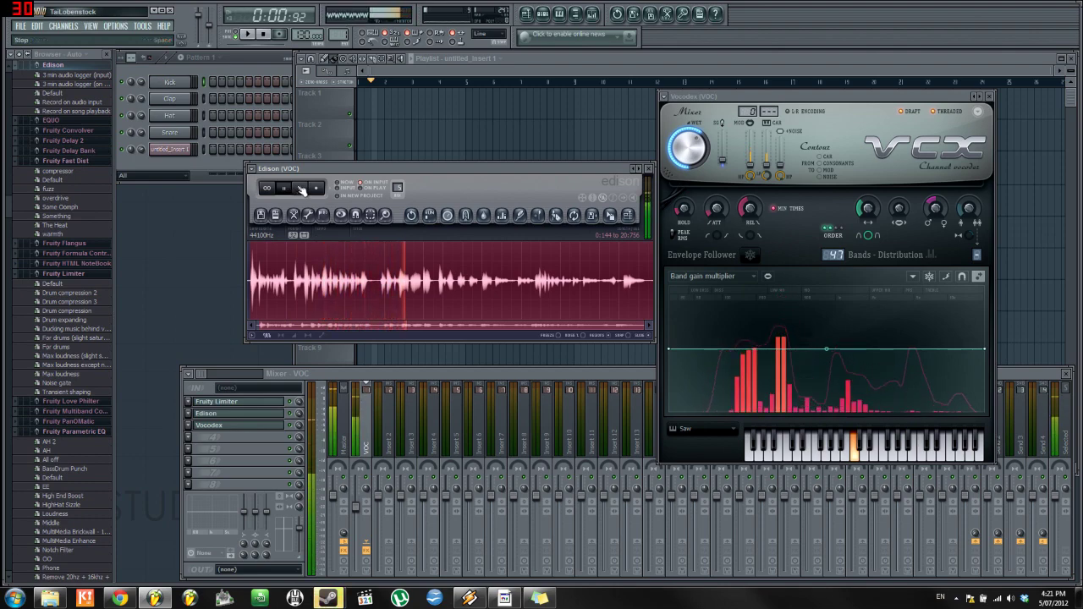
{"action": "scroll", "coordinate": [58, 322], "scroll_direction": "down", "scroll_amount": 5}
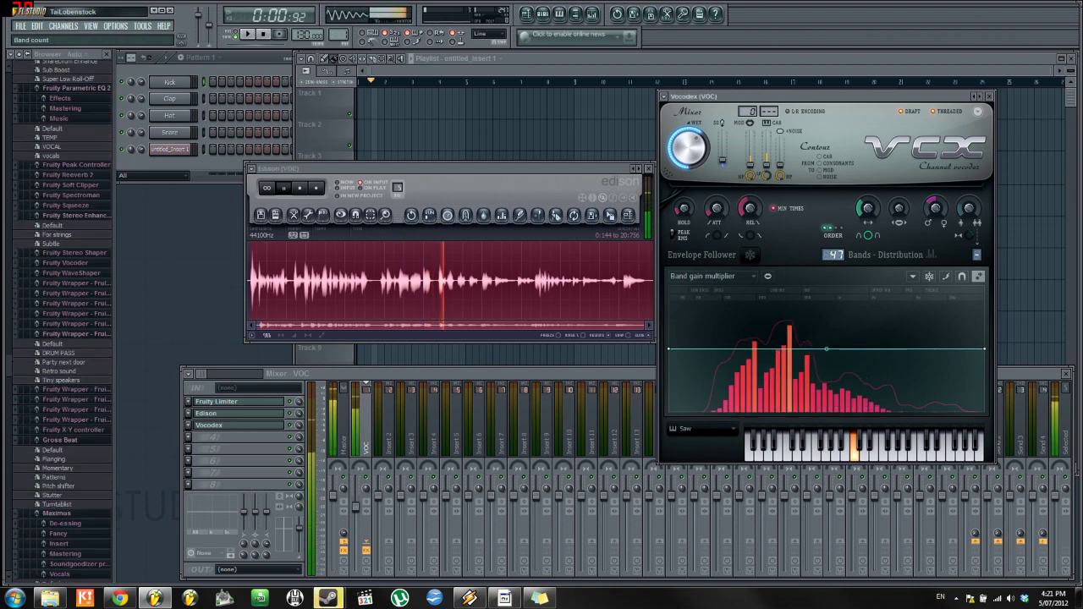
{"action": "left_click", "coordinate": [78, 552]}
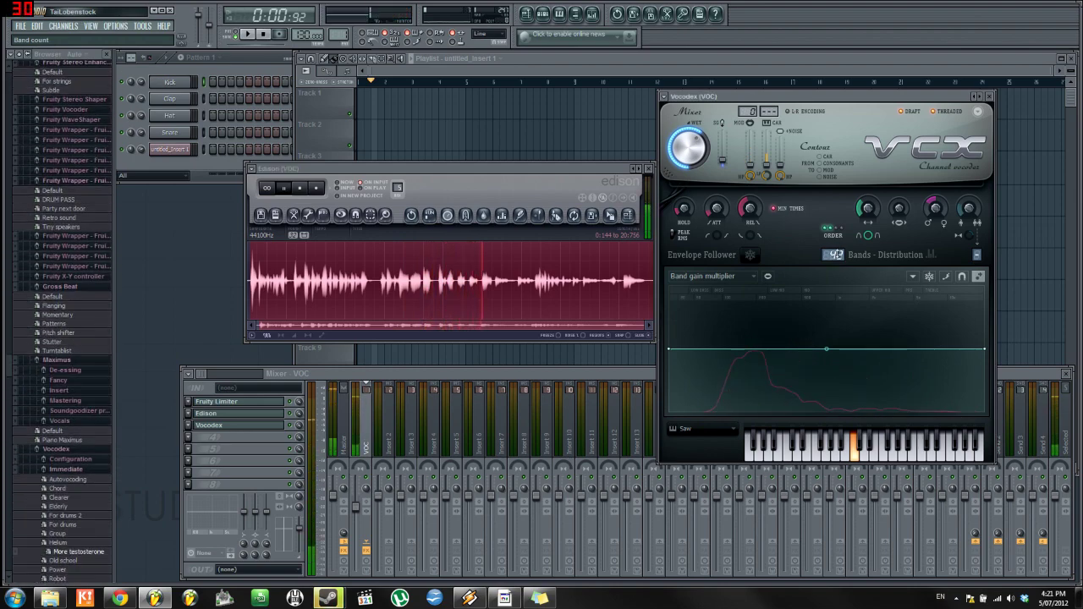
{"action": "scroll", "coordinate": [833, 255], "scroll_direction": "down", "scroll_amount": 3}
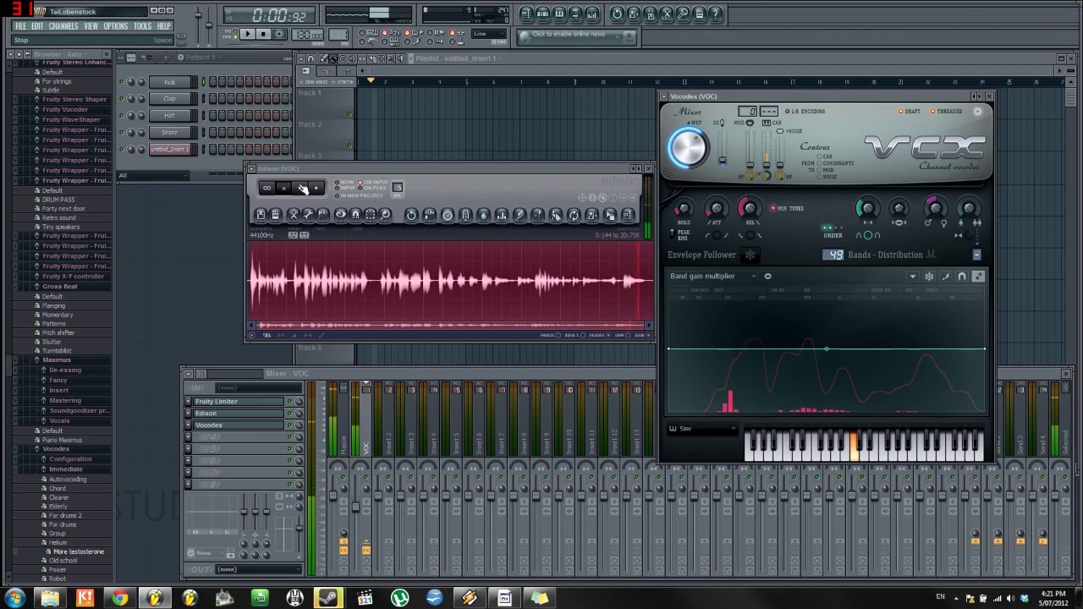
{"action": "left_click", "coordinate": [301, 188]}
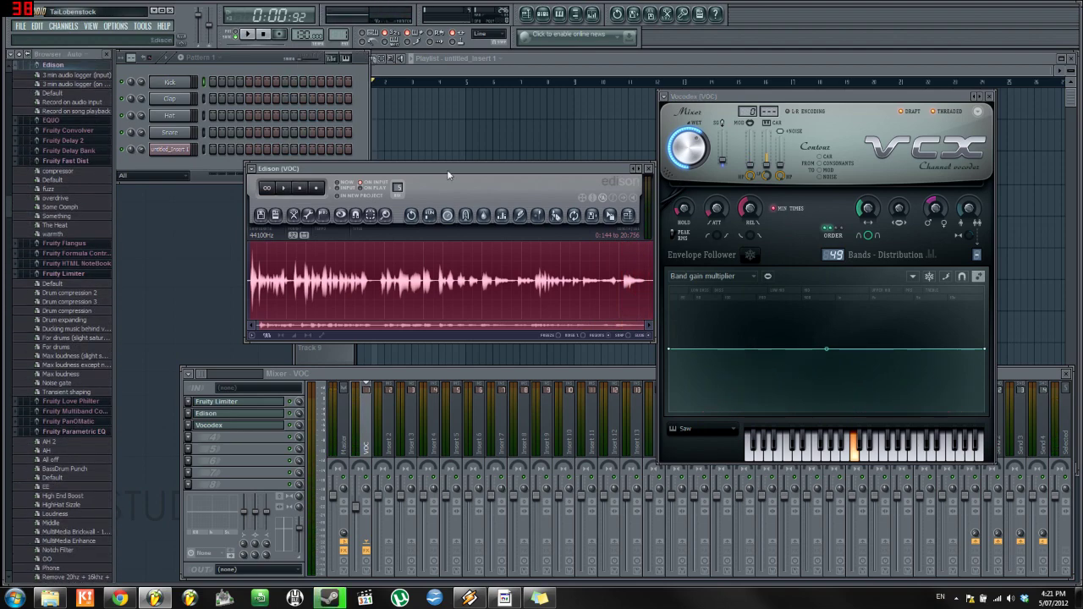
- Rearrange the Edison and Vocodex windows so the effect slots of the VOC track stay visible
{"action": "left_click_drag", "start_coordinate": [446, 166], "coordinate": [382, 187]}
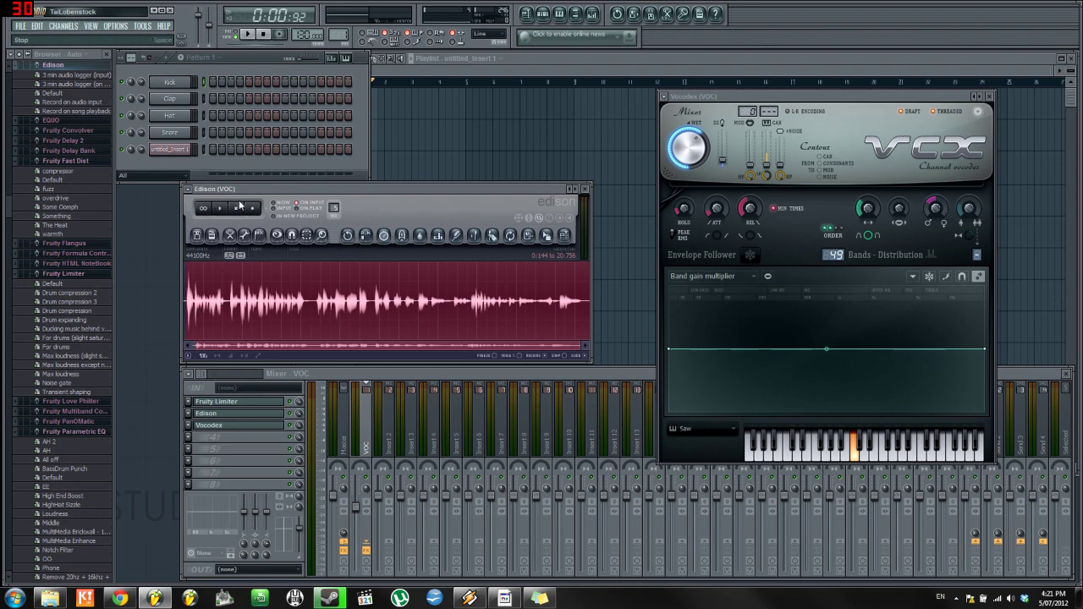
{"action": "mouse_move", "coordinate": [295, 188]}
{"action": "left_mouse_down"}
{"action": "mouse_move", "coordinate": [299, 168]}
{"action": "mouse_move", "coordinate": [329, 205]}
{"action": "mouse_move", "coordinate": [277, 188]}
{"action": "mouse_move", "coordinate": [295, 189]}
{"action": "left_mouse_up"}
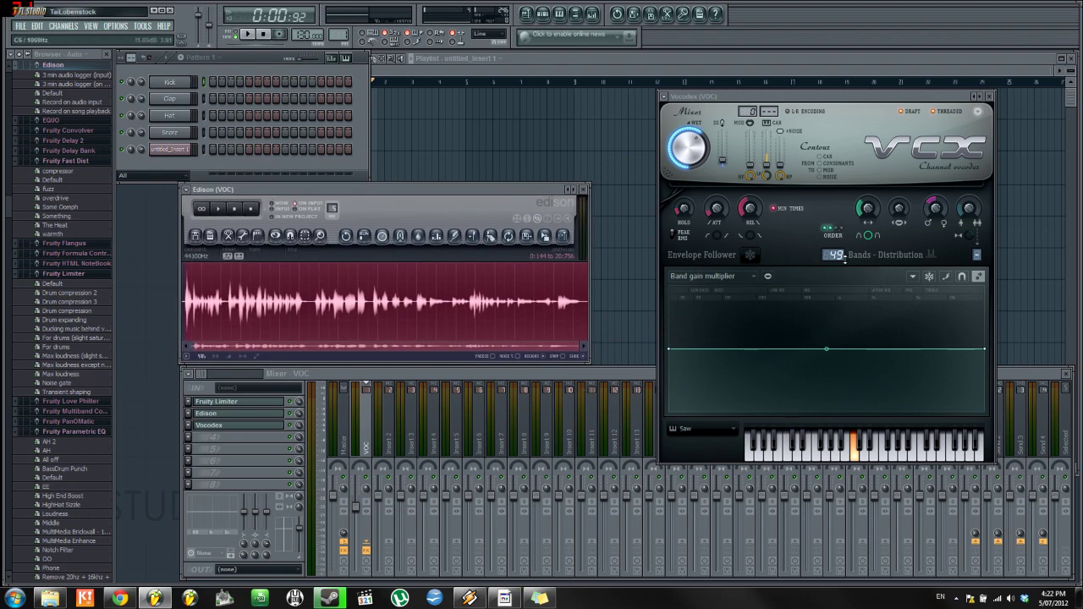
{"action": "left_click_drag", "start_coordinate": [820, 101], "coordinate": [777, 102]}
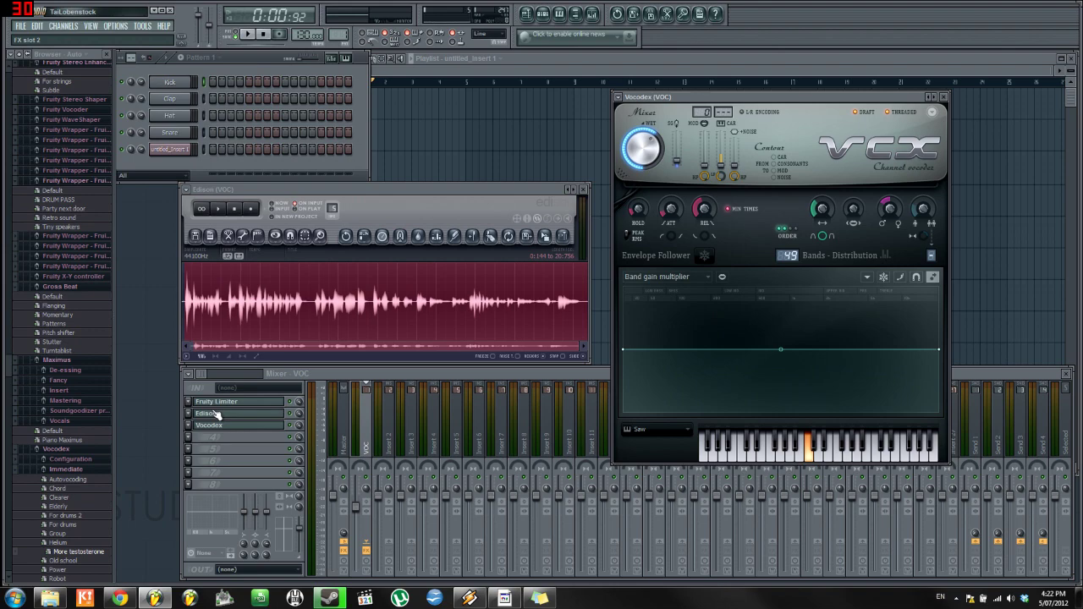
{"action": "left_click_drag", "start_coordinate": [330, 183], "coordinate": [308, 177]}
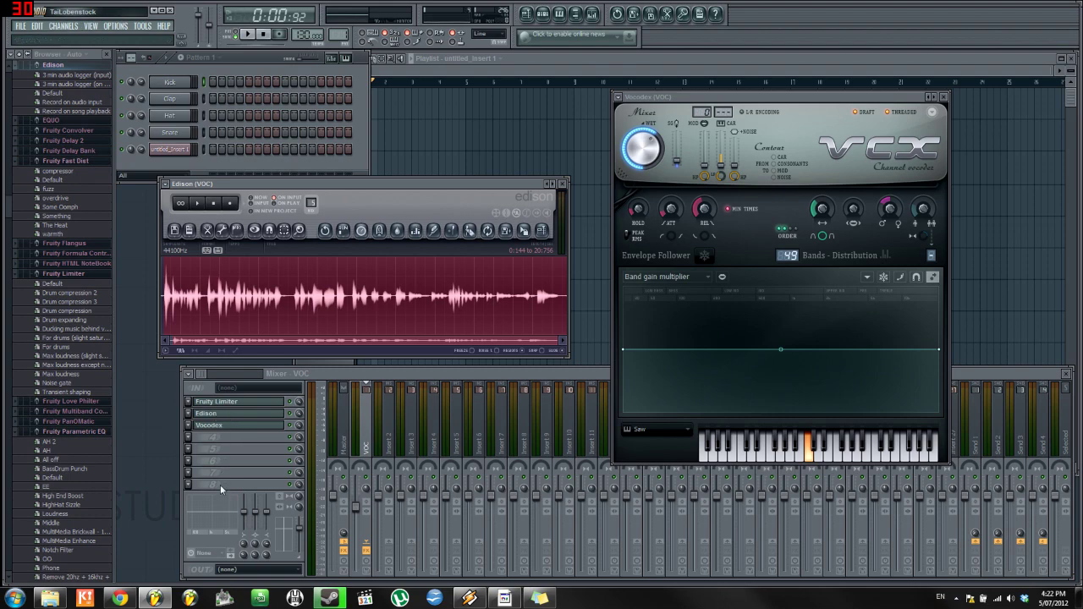
- Open the Fruity Limiter on the VOC track and play a moment of the vocal to check it
{"action": "left_click", "coordinate": [227, 403]}
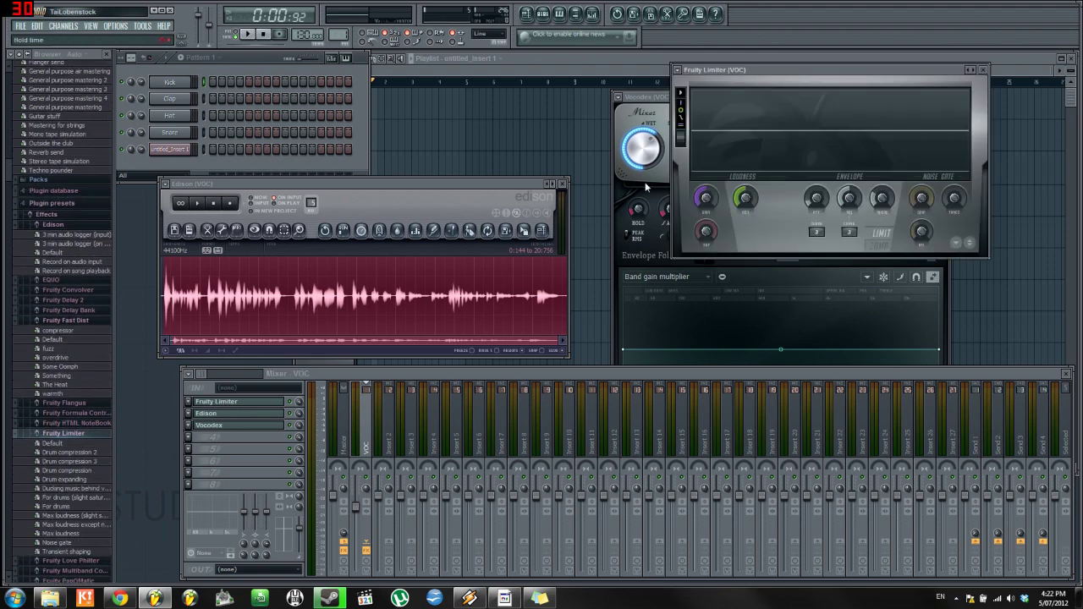
{"action": "left_click", "coordinate": [215, 205]}
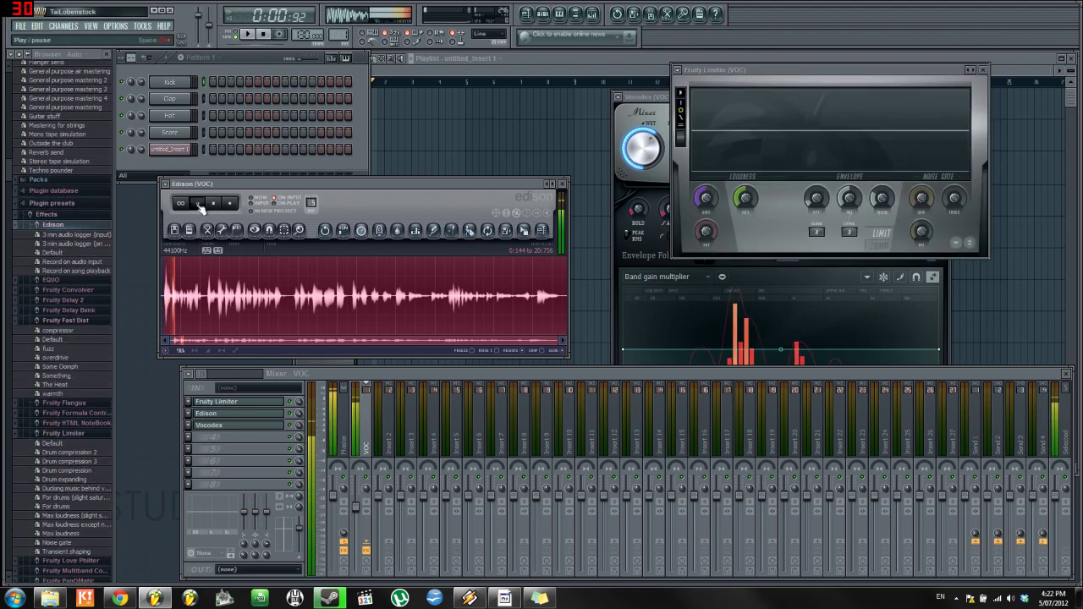
{"action": "left_click", "coordinate": [215, 204]}
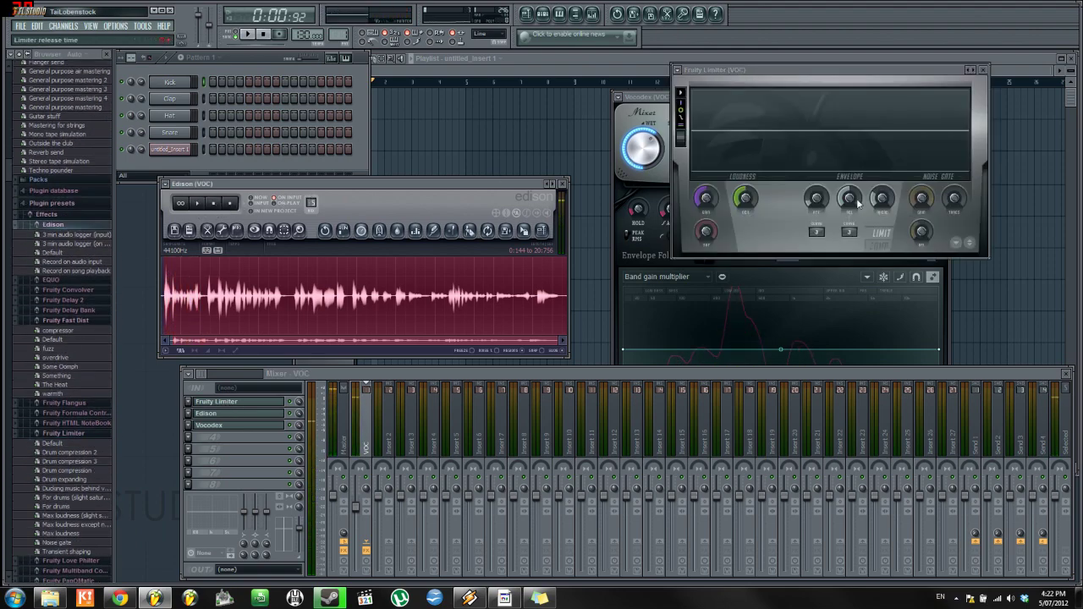
- Open the Fruity Limiter on the Master track, check its response to a moment of the vocal, and close both limiter windows
{"action": "left_click", "coordinate": [342, 414]}
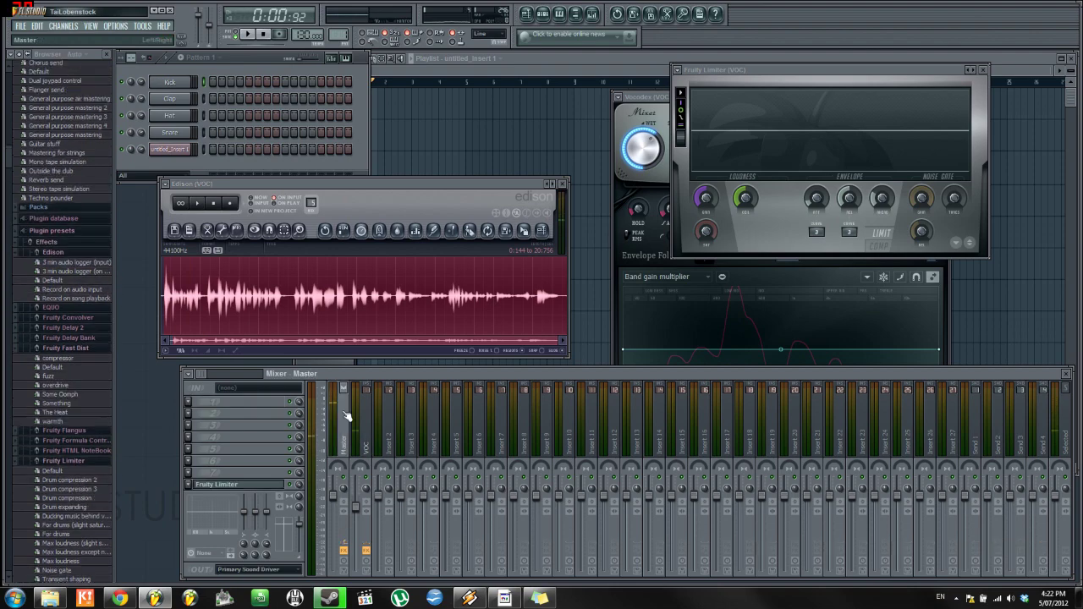
{"action": "left_click", "coordinate": [219, 481]}
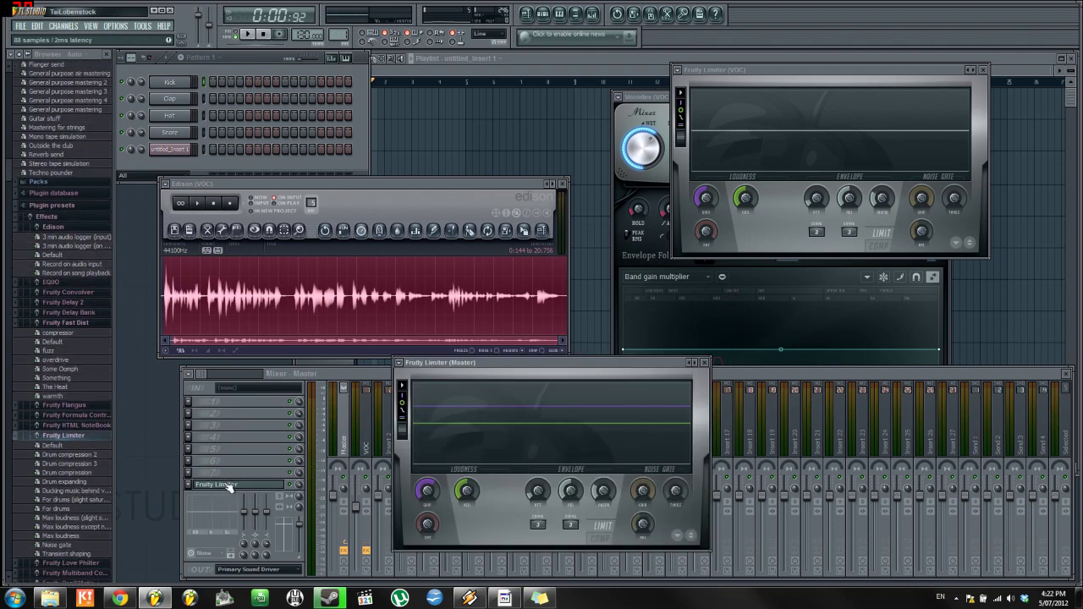
{"action": "left_click", "coordinate": [214, 205]}
{"action": "left_click", "coordinate": [216, 205]}
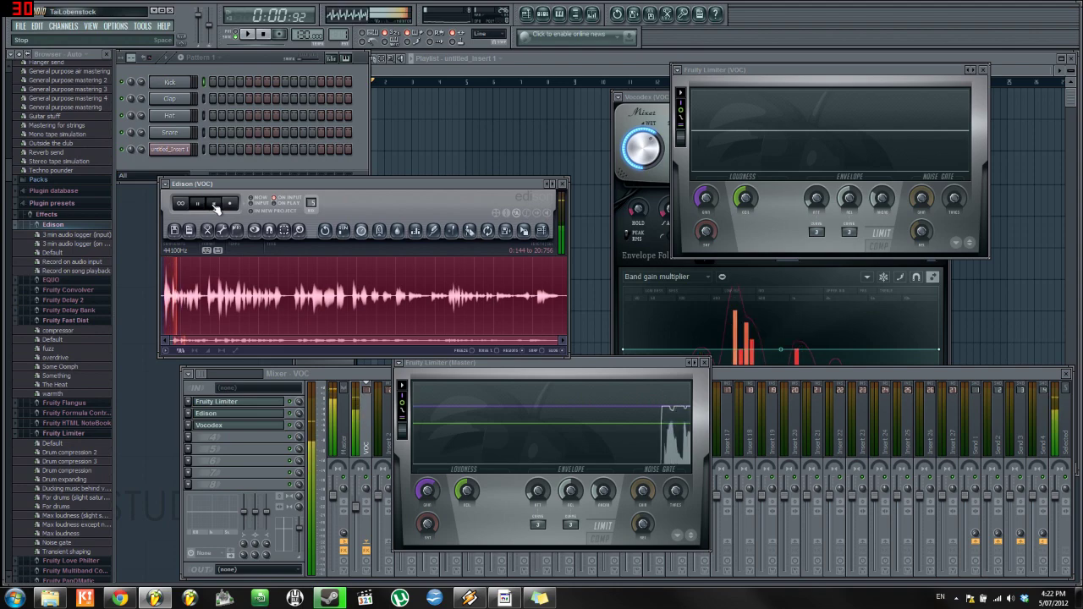
{"action": "left_click", "coordinate": [705, 363]}
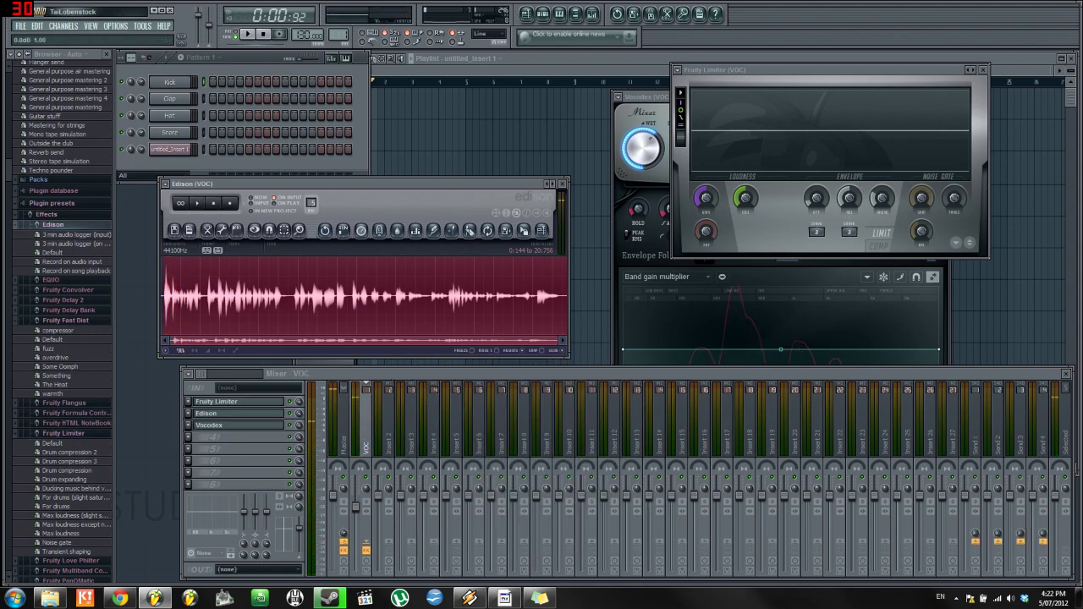
{"action": "left_click", "coordinate": [985, 70]}
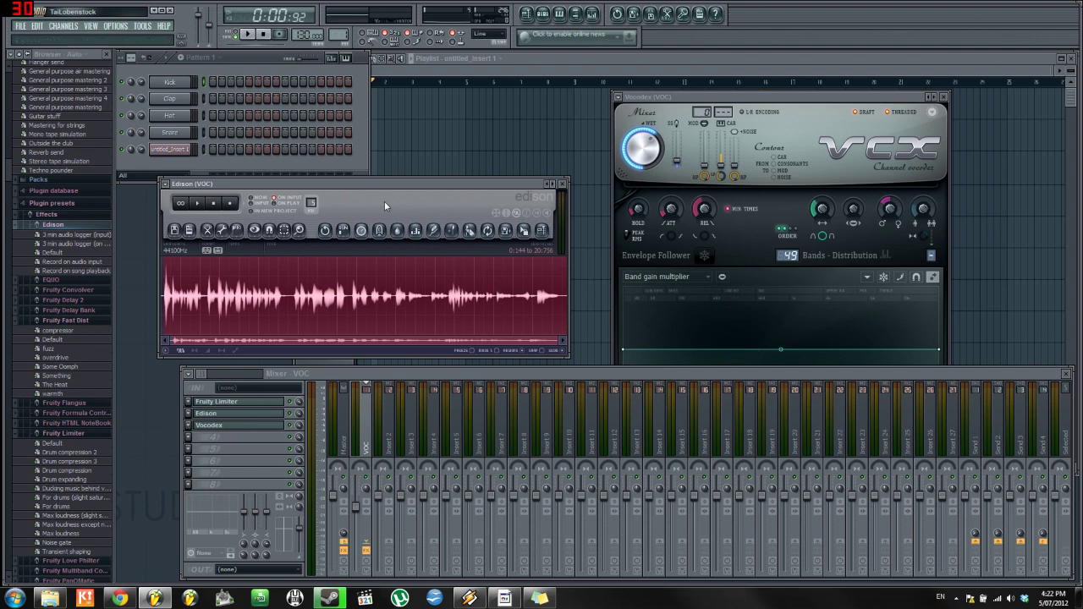
- Load a second Edison into effect slot 4 of the VOC track, below Vocodex, and have its window open over the mixer
{"action": "left_click_drag", "start_coordinate": [405, 186], "coordinate": [428, 190]}
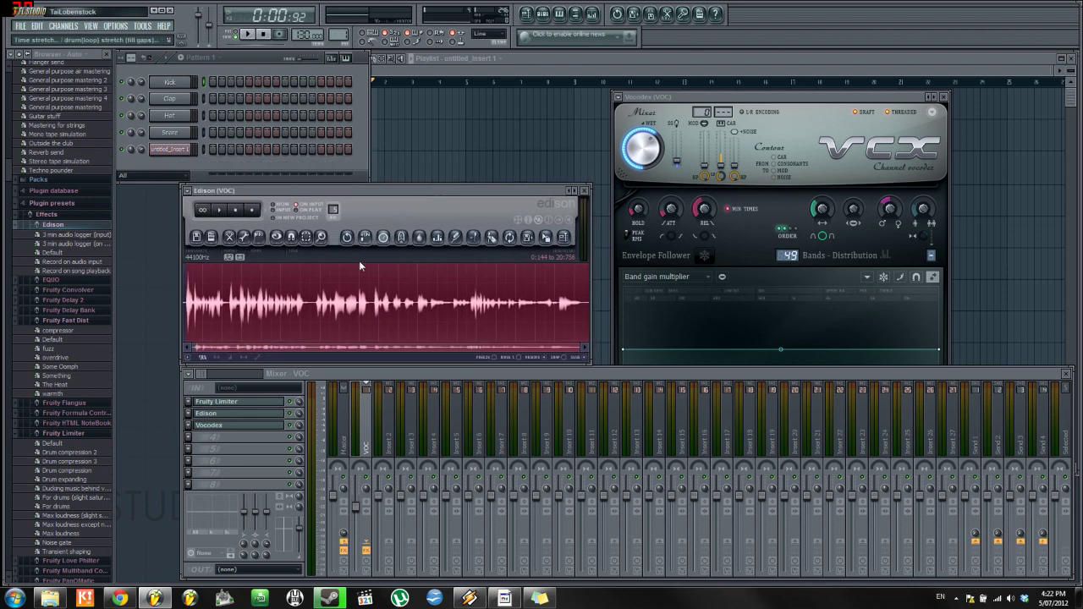
{"action": "left_click", "coordinate": [189, 437]}
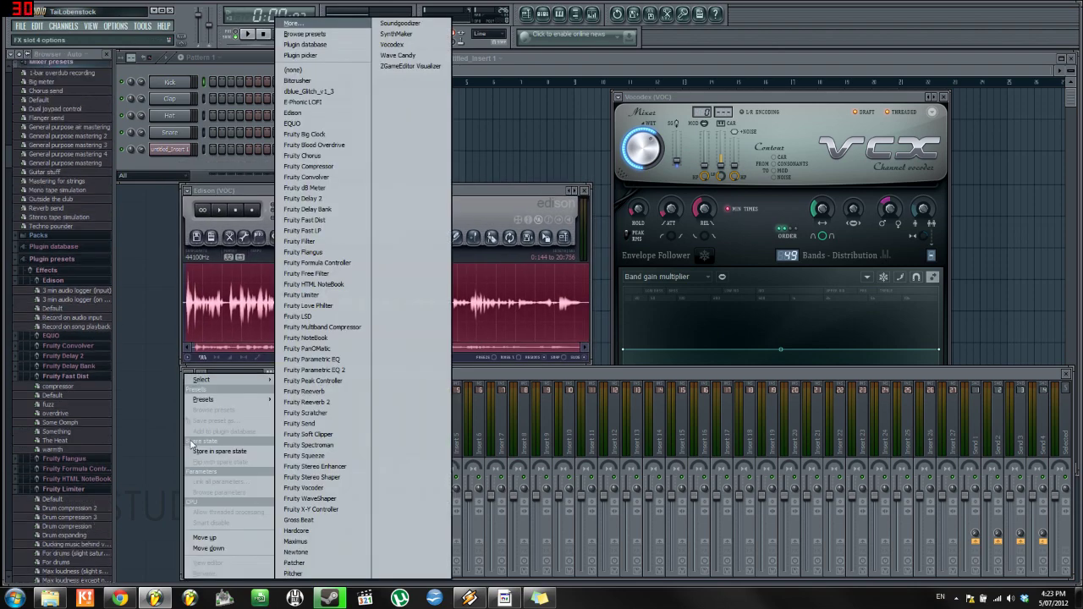
{"action": "left_click", "coordinate": [311, 112]}
{"action": "left_click_drag", "start_coordinate": [561, 170], "coordinate": [495, 393]}
{"action": "left_click", "coordinate": [197, 441]}
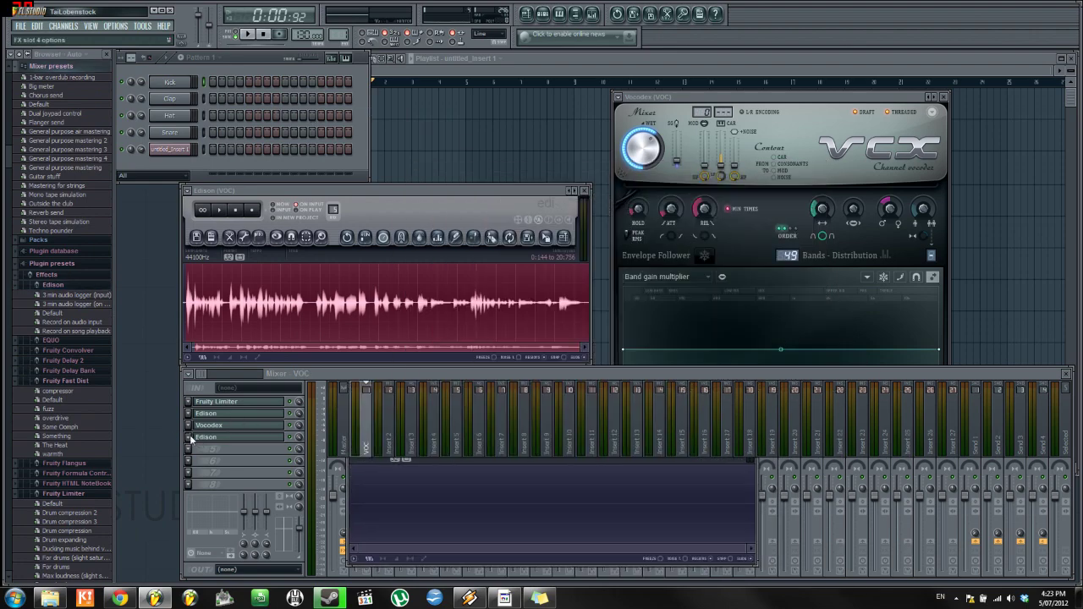
{"action": "left_click", "coordinate": [196, 437]}
{"action": "mouse_move", "coordinate": [203, 365]}
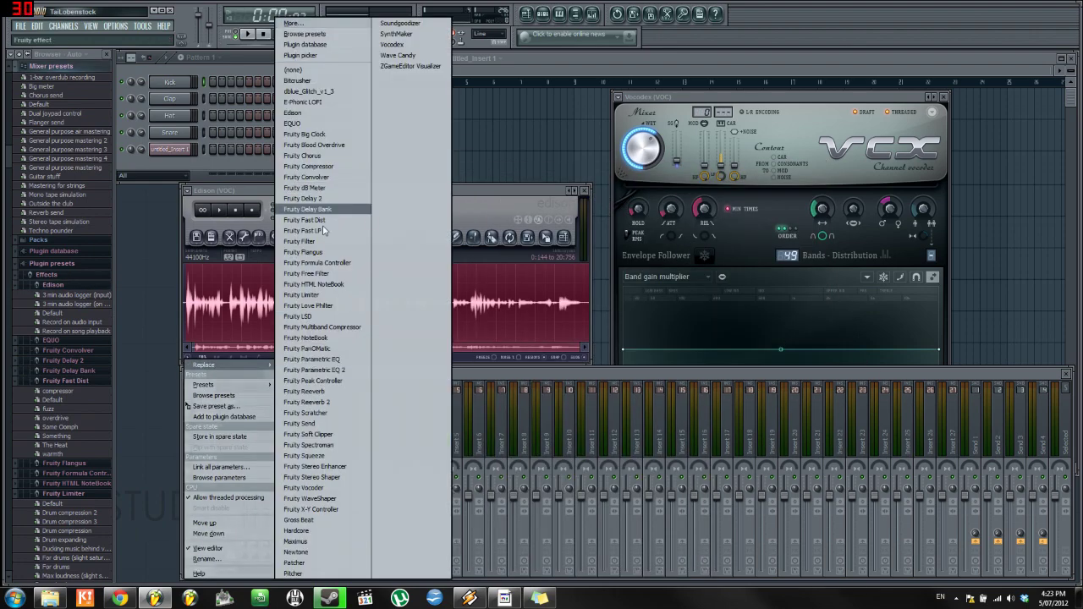
{"action": "left_click", "coordinate": [158, 383]}
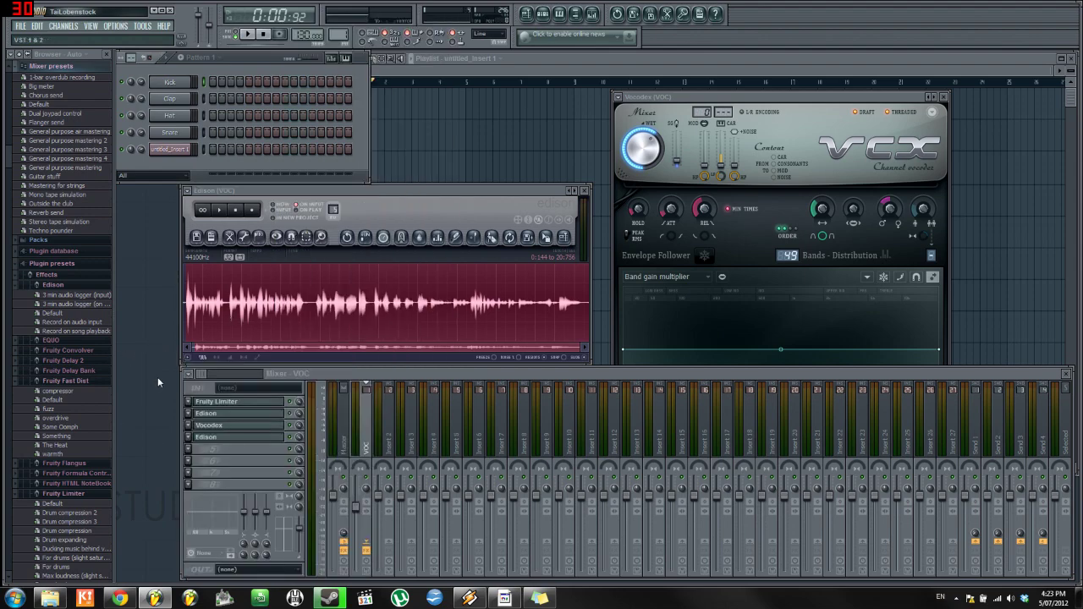
{"action": "left_click", "coordinate": [239, 438]}
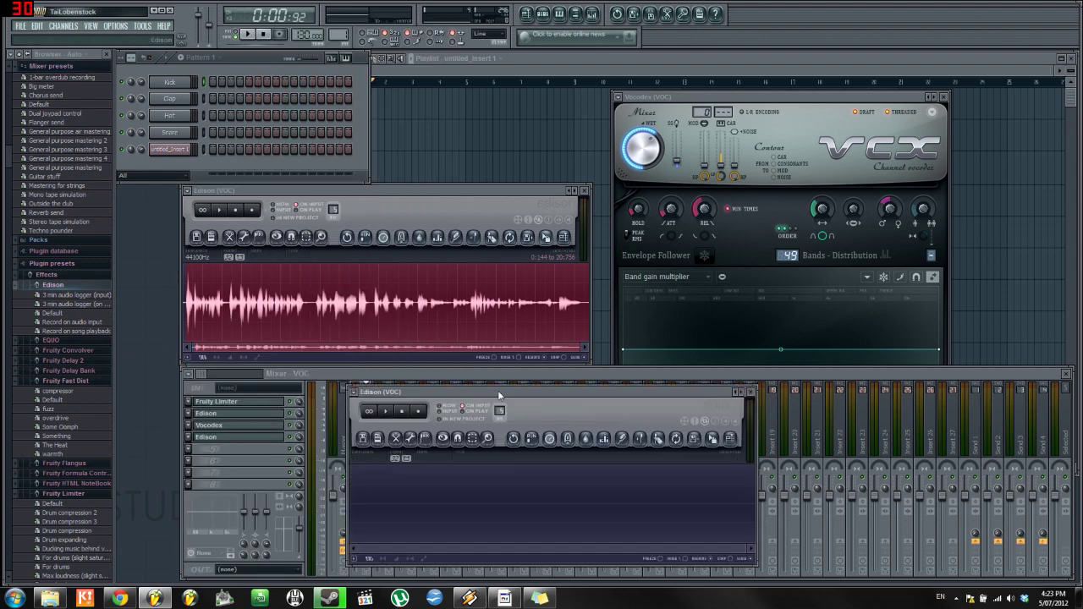
- Reposition the second Edison window and move Vocodex up so its full interface and keyboard are visible
{"action": "mouse_move", "coordinate": [501, 388]}
{"action": "left_mouse_down"}
{"action": "mouse_move", "coordinate": [527, 388]}
{"action": "mouse_move", "coordinate": [494, 392]}
{"action": "left_mouse_up"}
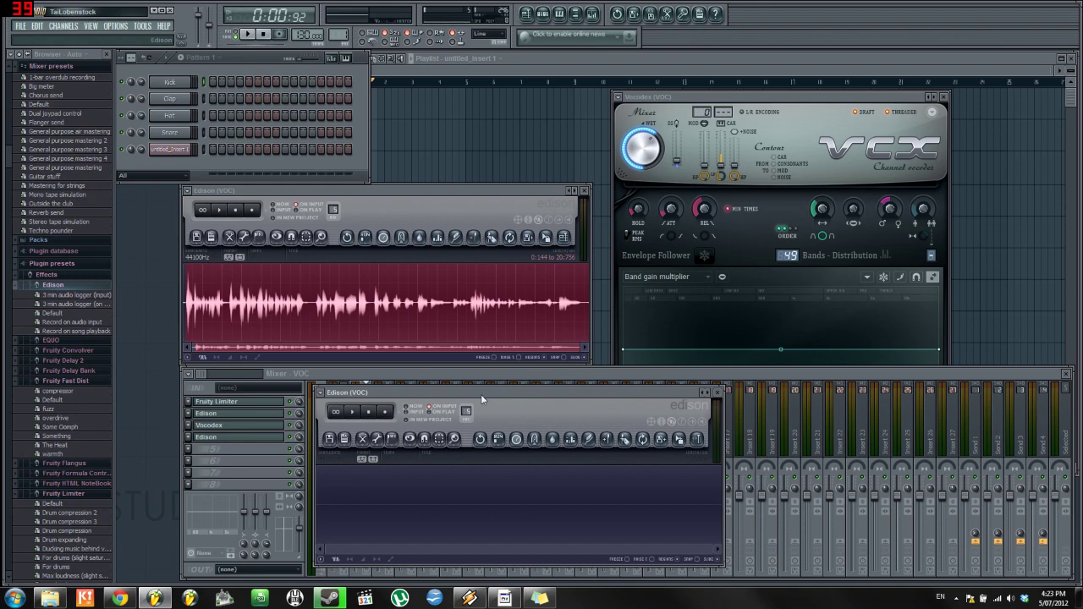
{"action": "left_click_drag", "start_coordinate": [721, 102], "coordinate": [707, 83]}
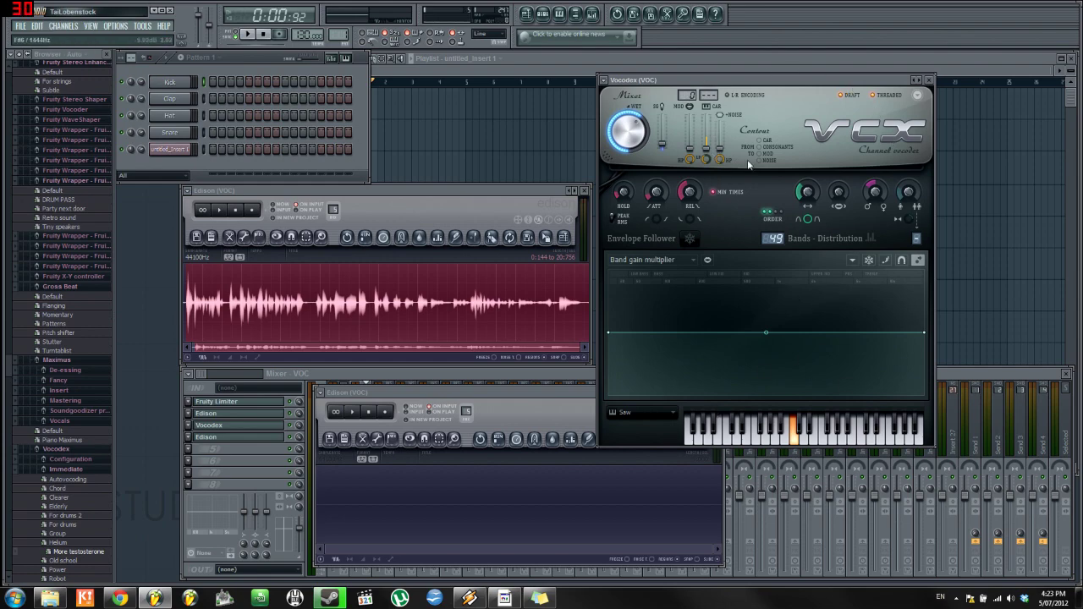
{"action": "left_click_drag", "start_coordinate": [764, 84], "coordinate": [764, 83]}
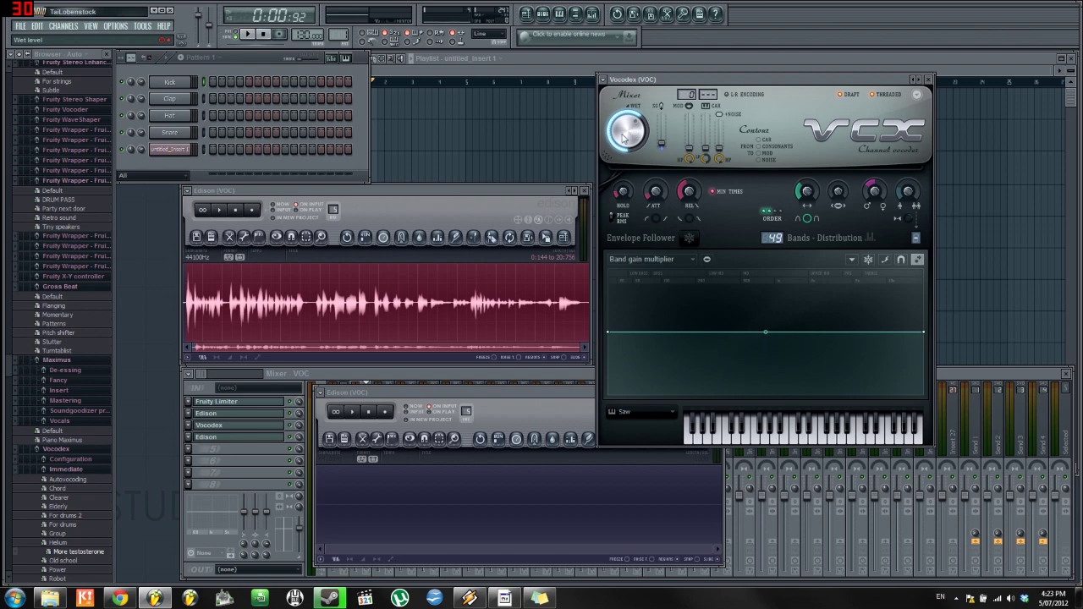
- Raise the SG level and the pass-through levels in the Vocodex mixer section
{"action": "left_click_drag", "start_coordinate": [661, 145], "coordinate": [689, 139]}
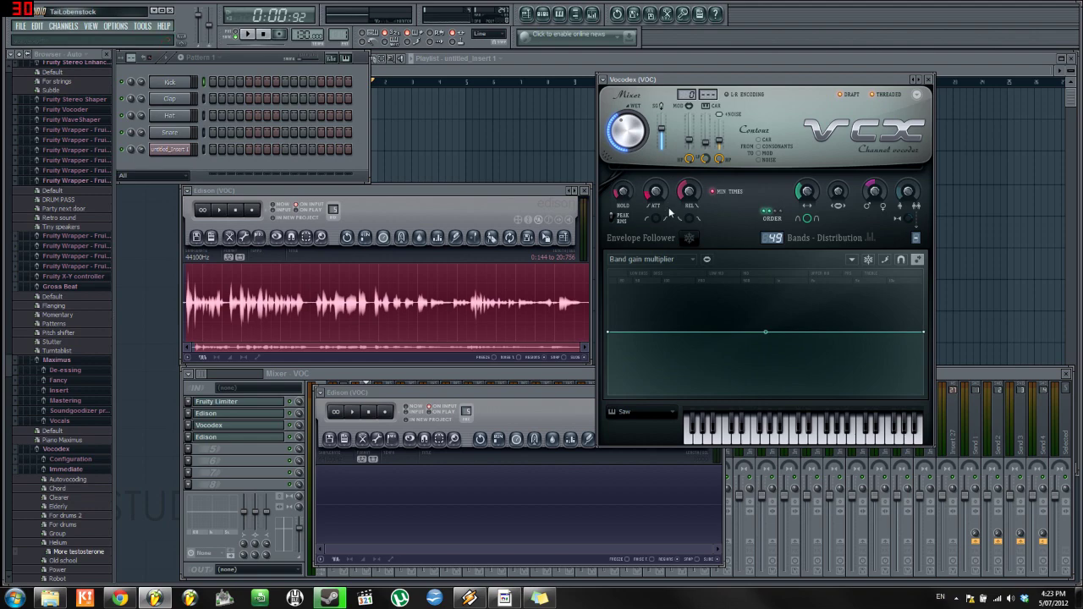
{"action": "right_click", "coordinate": [691, 143]}
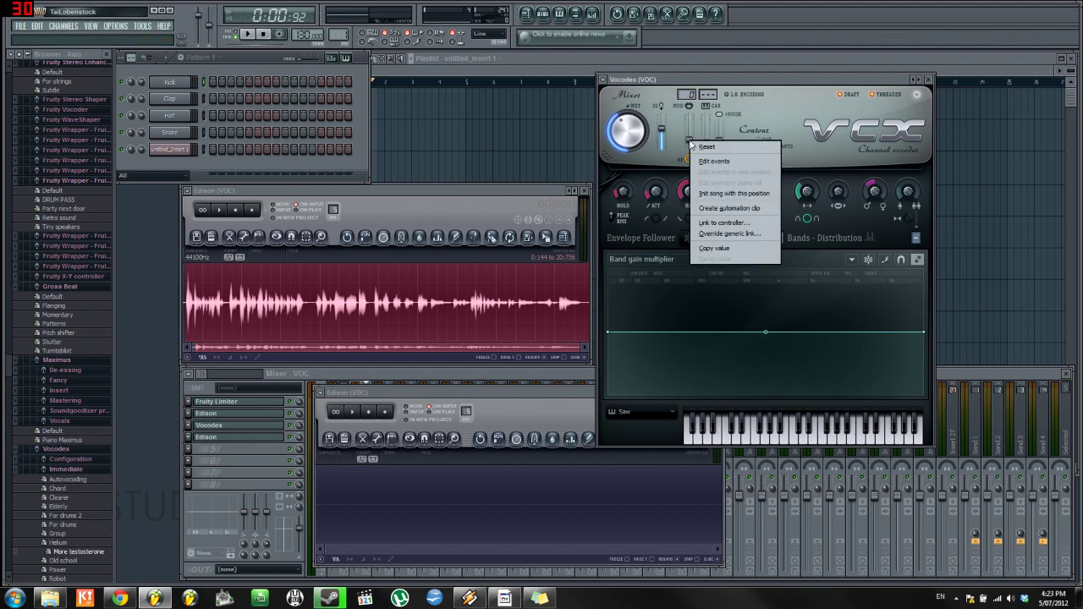
{"action": "left_click", "coordinate": [838, 80]}
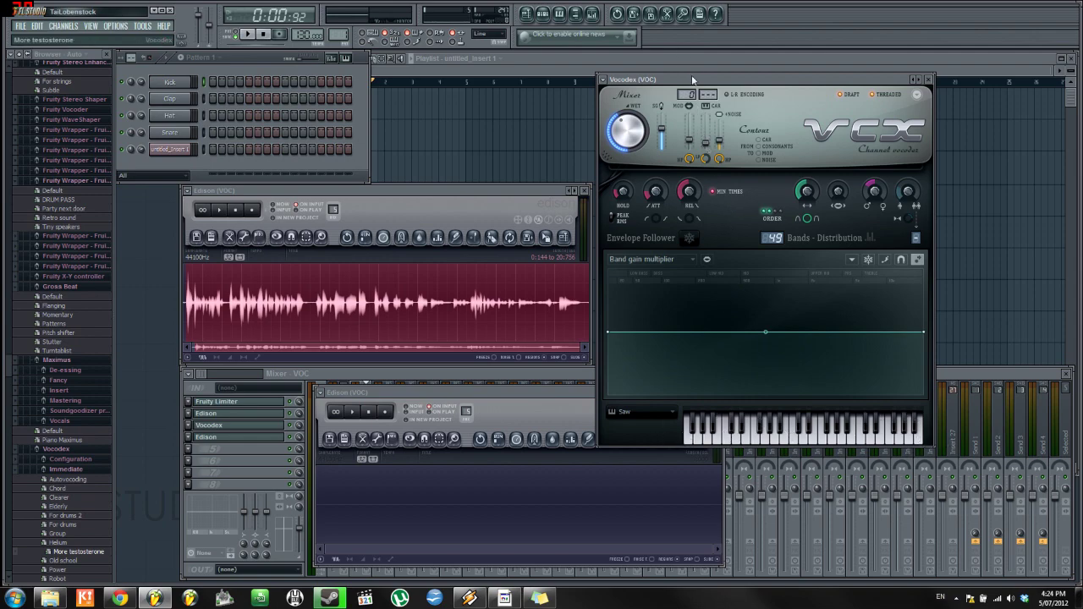
- Arrange the two Edison windows one above the other with Vocodex beside them, and bring the step sequencer in front of the playlist
{"action": "left_click_drag", "start_coordinate": [692, 77], "coordinate": [717, 82]}
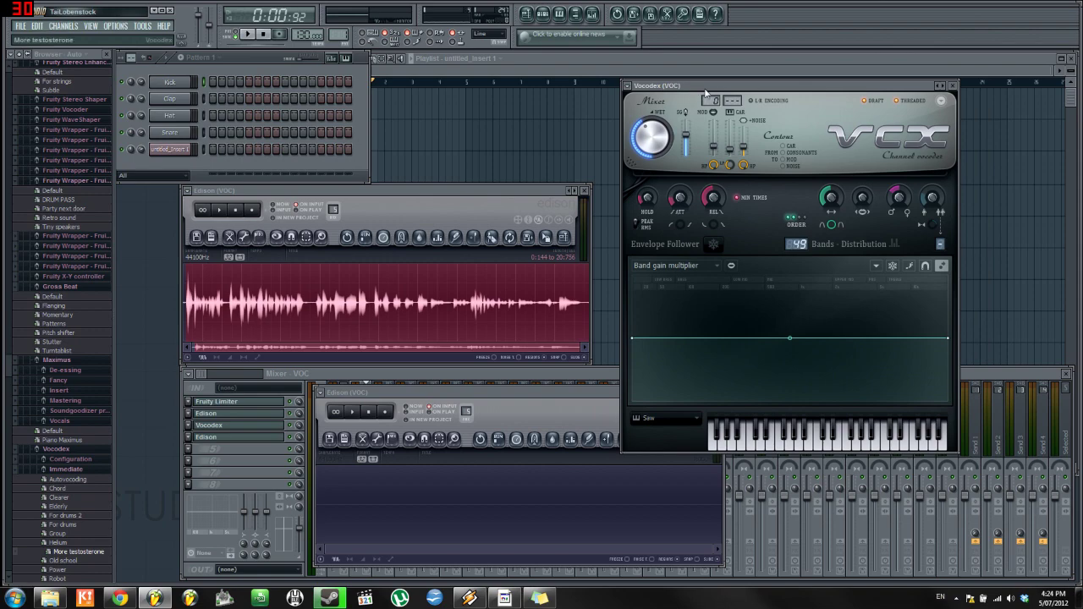
{"action": "left_click_drag", "start_coordinate": [711, 86], "coordinate": [808, 71]}
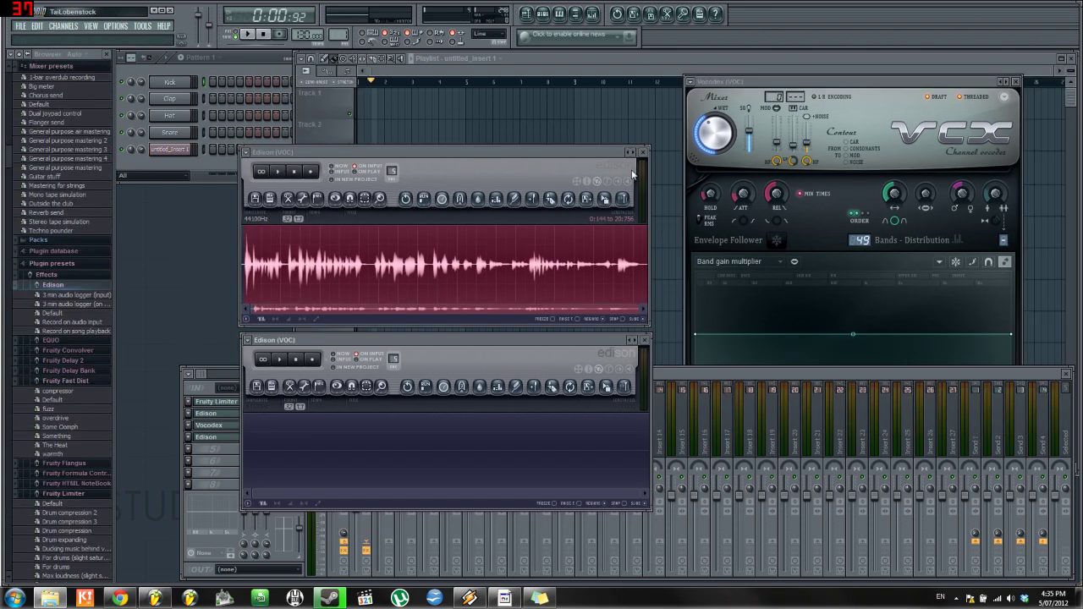
{"action": "left_click_drag", "start_coordinate": [543, 150], "coordinate": [544, 154]}
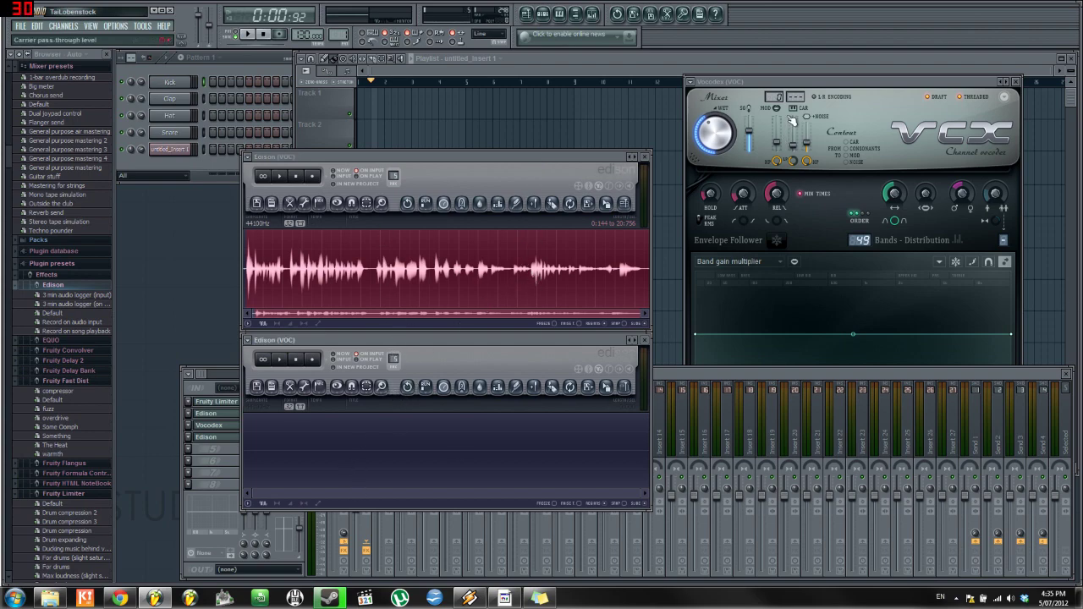
{"action": "left_click_drag", "start_coordinate": [802, 83], "coordinate": [775, 123]}
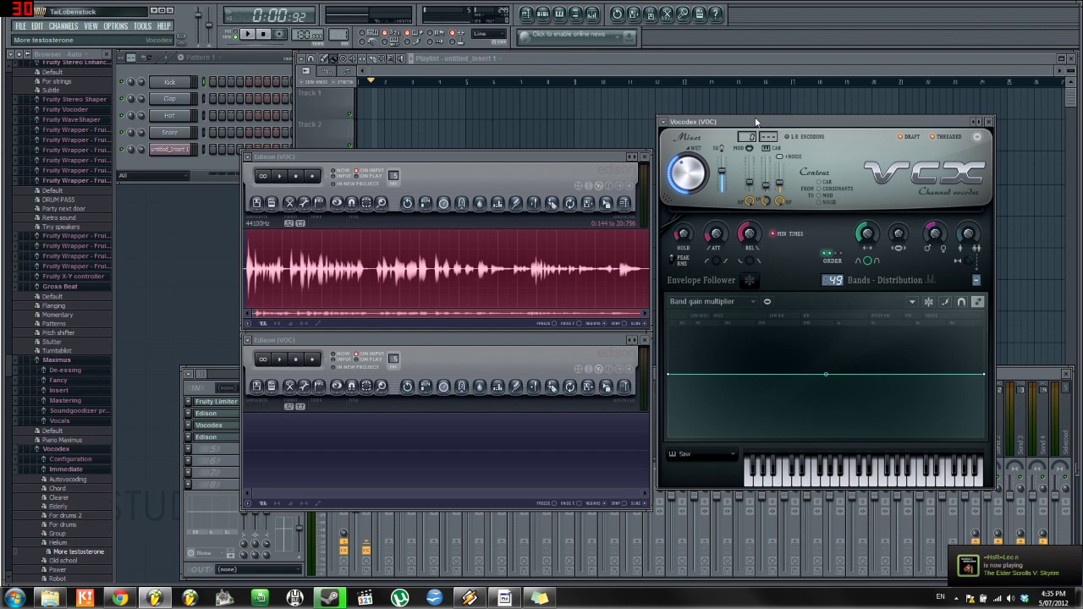
{"action": "left_click_drag", "start_coordinate": [752, 117], "coordinate": [761, 137]}
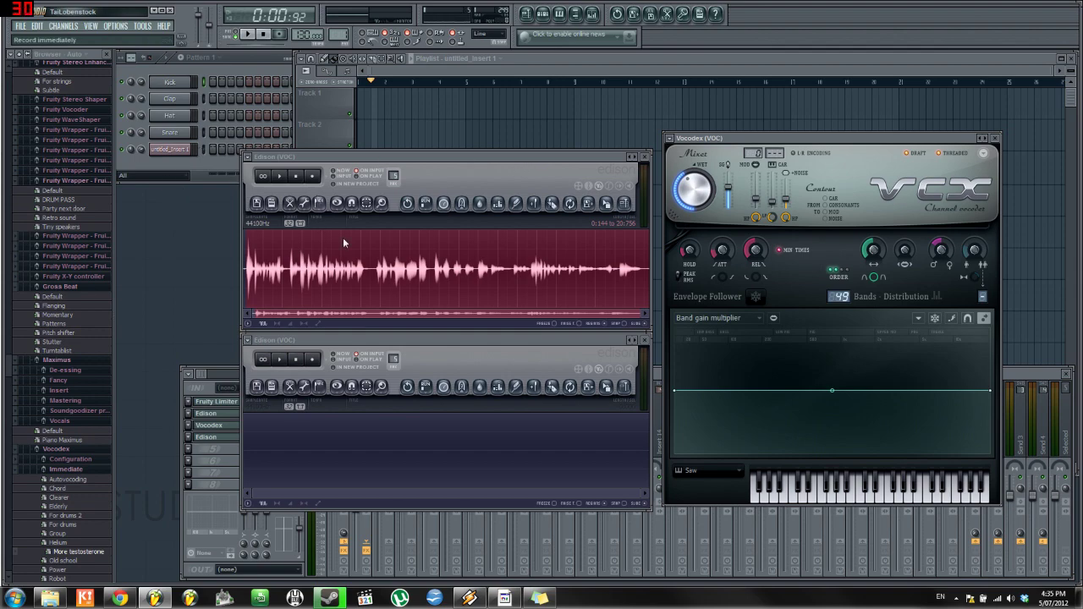
{"action": "left_click", "coordinate": [441, 158]}
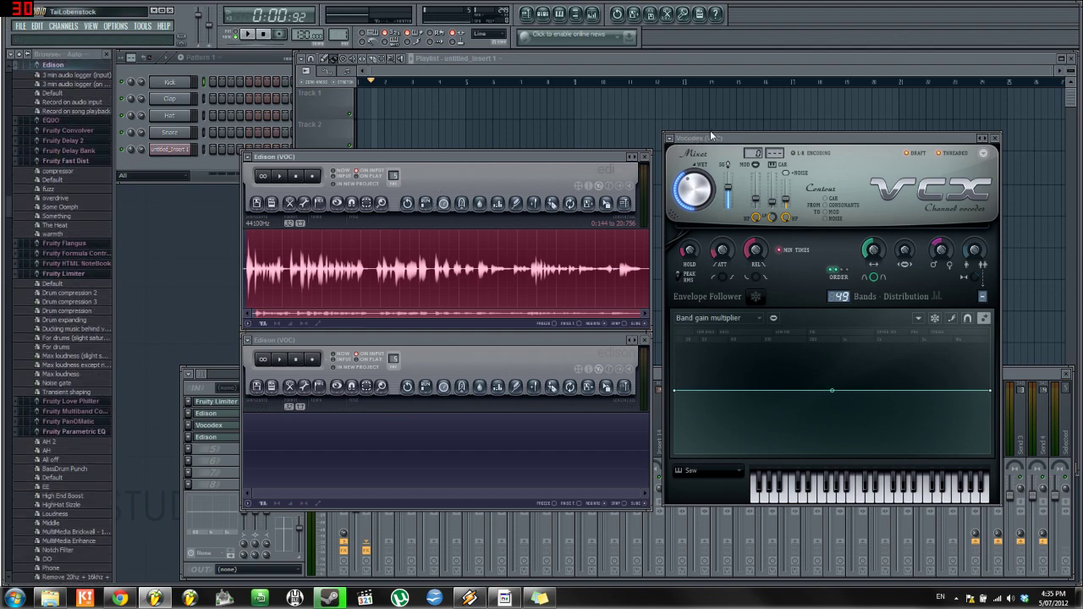
{"action": "left_click", "coordinate": [246, 66]}
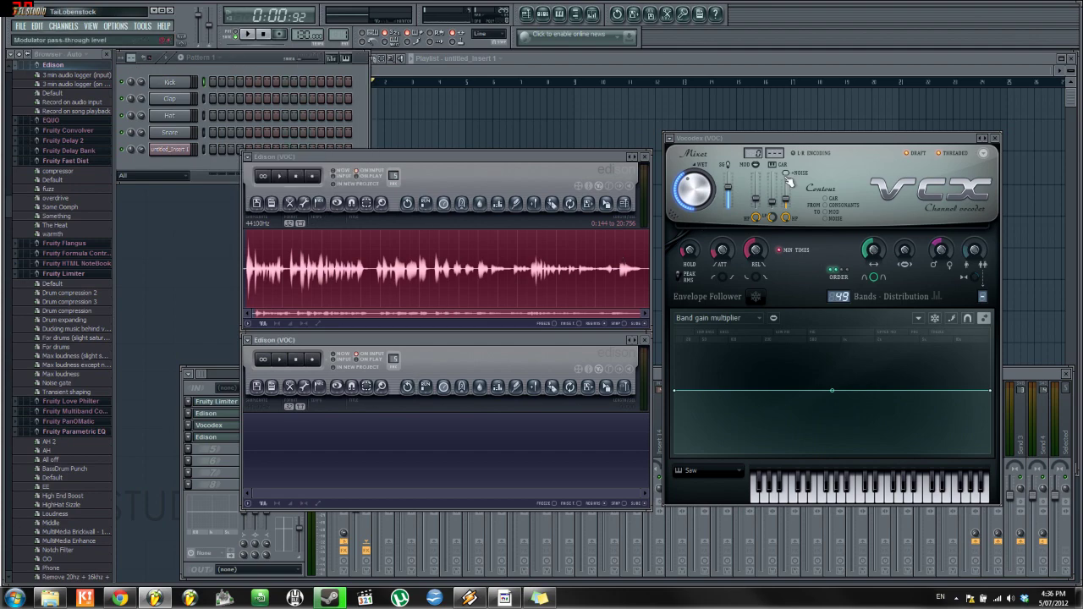
- Play a few test notes into Vocodex with the typing keyboard and silence the note that is still held
{"action": "left_click", "coordinate": [819, 144]}
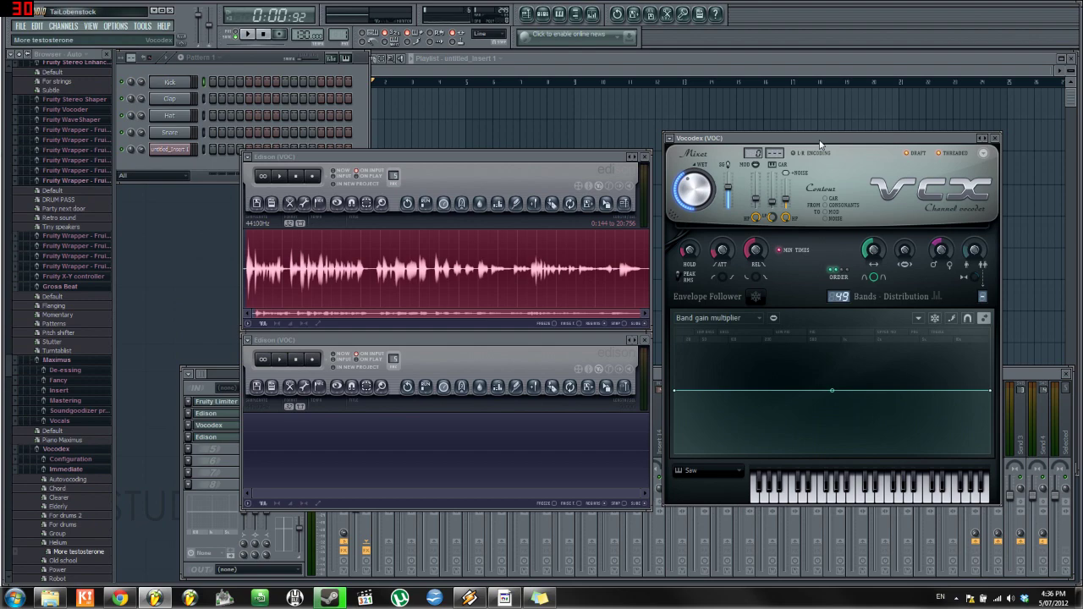
{"action": "key", "text": "x"}
{"action": "key", "text": "g"}
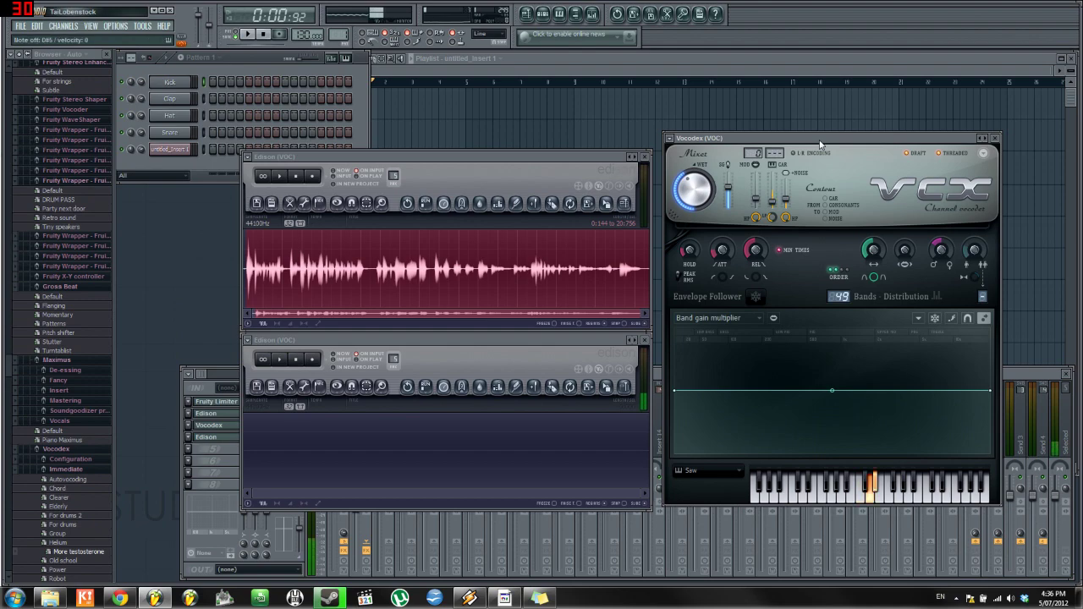
{"action": "key", "text": "m"}
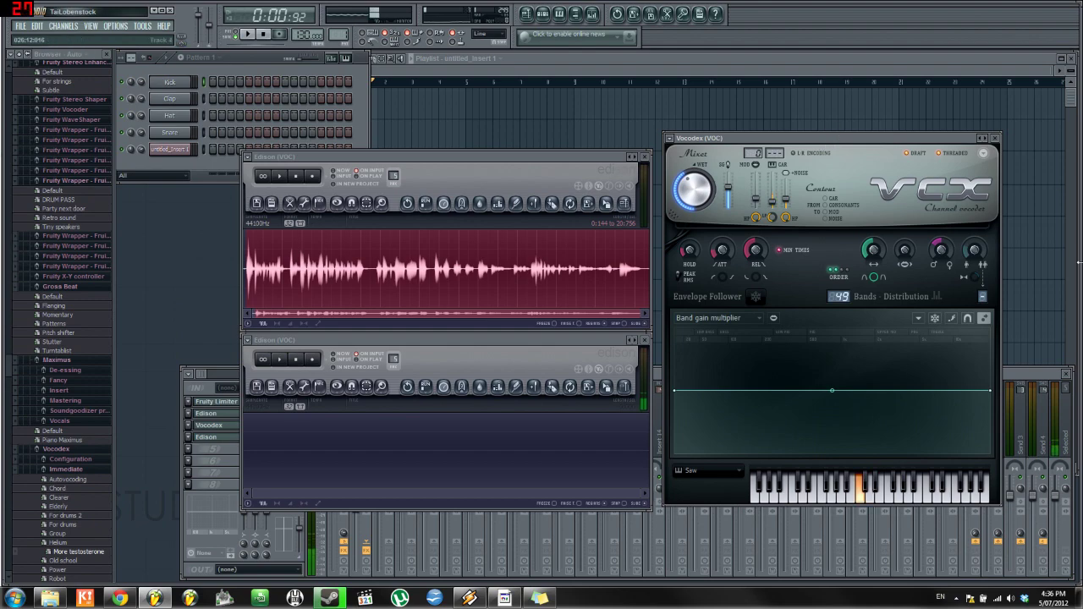
{"action": "left_click", "coordinate": [366, 35]}
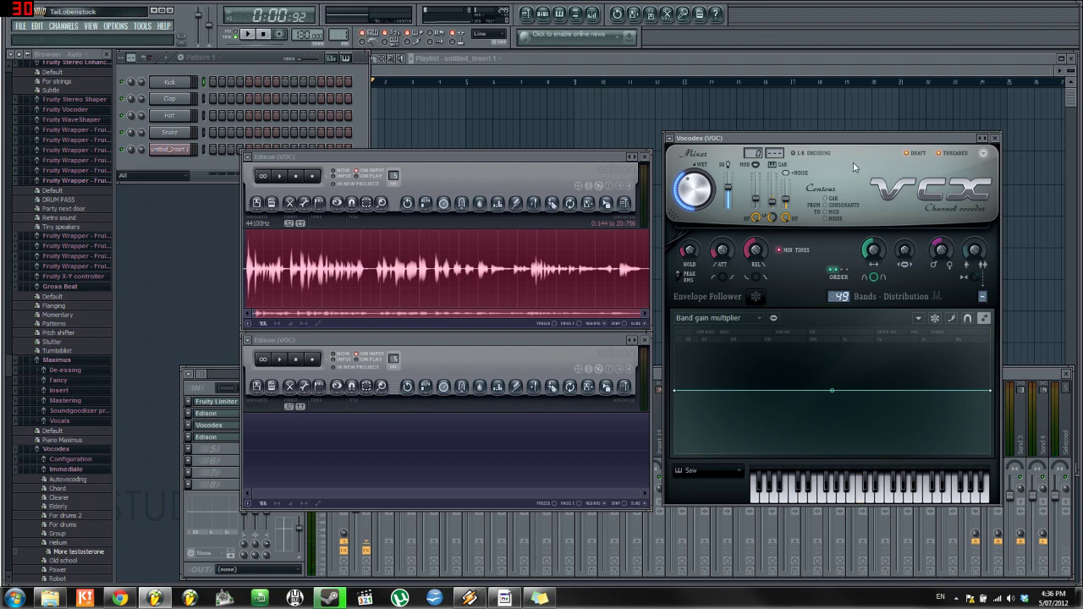
- Test the vocoded sound by holding a note on the Vocodex piano keys, and release it
{"action": "left_click", "coordinate": [866, 505]}
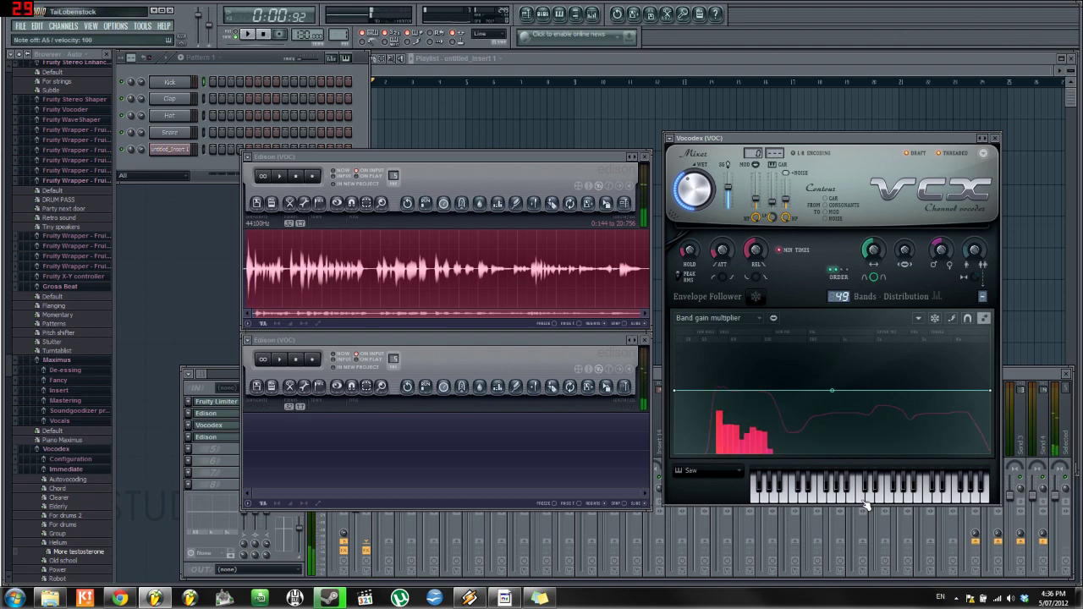
{"action": "left_click", "coordinate": [865, 505]}
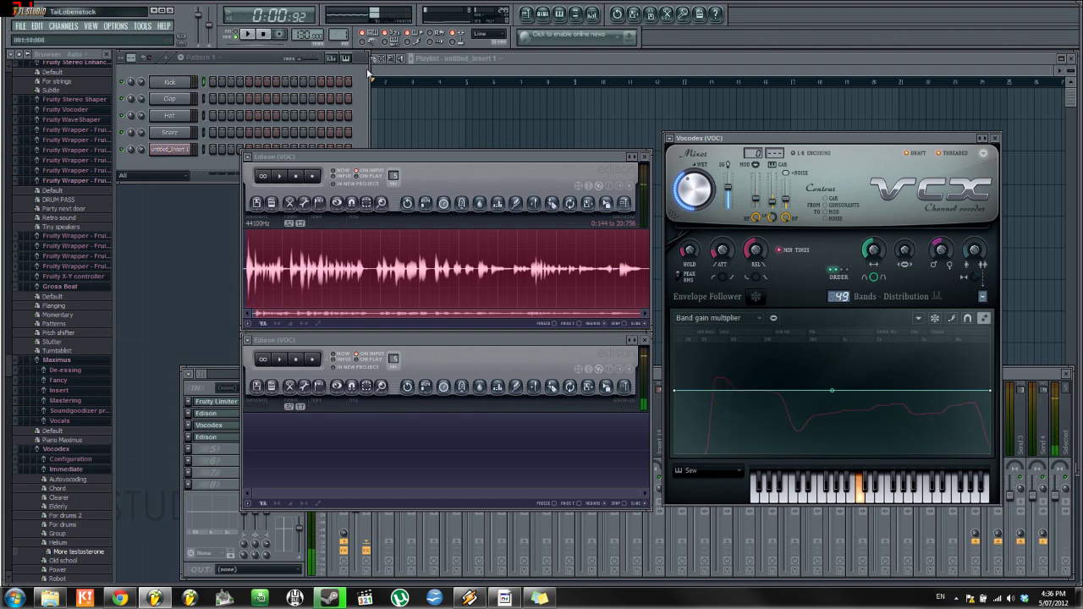
{"action": "left_click", "coordinate": [863, 496]}
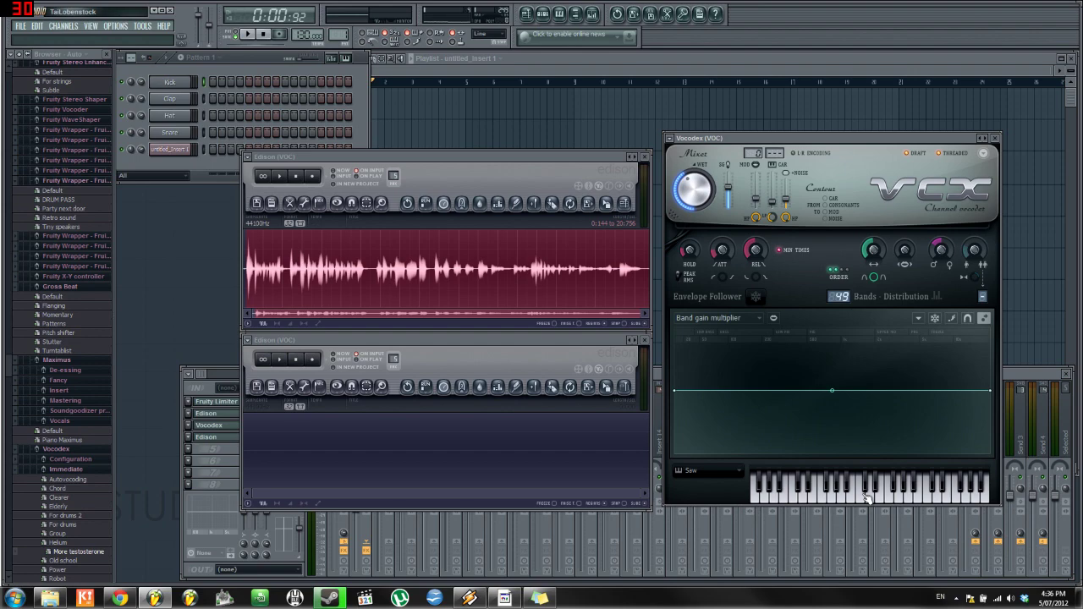
- Start recording in the second Edison and play the vocal from the first Edison
{"action": "left_click", "coordinate": [252, 260]}
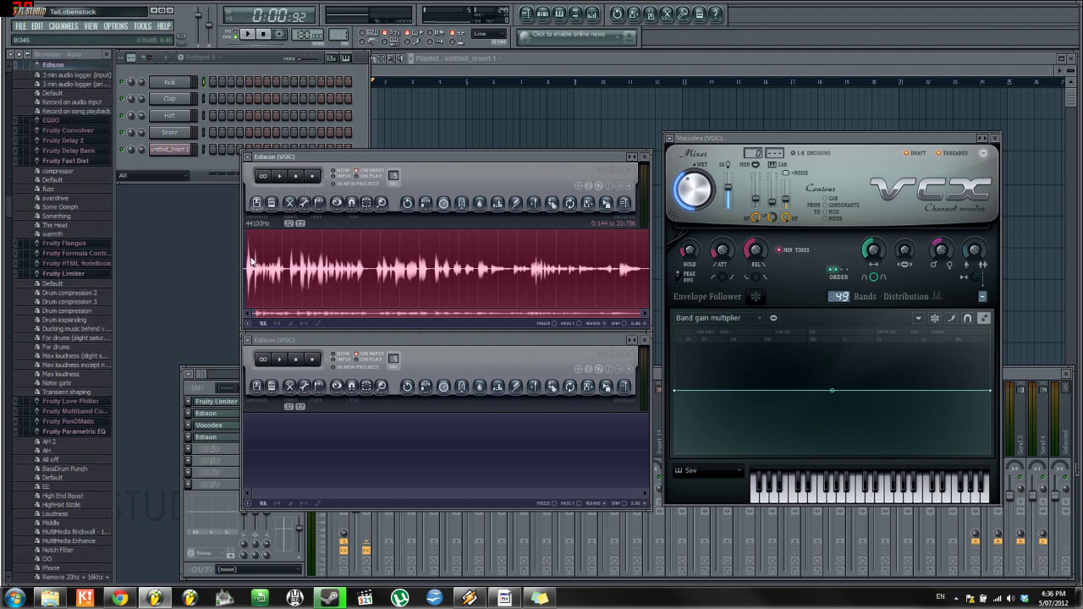
{"action": "left_click", "coordinate": [318, 347]}
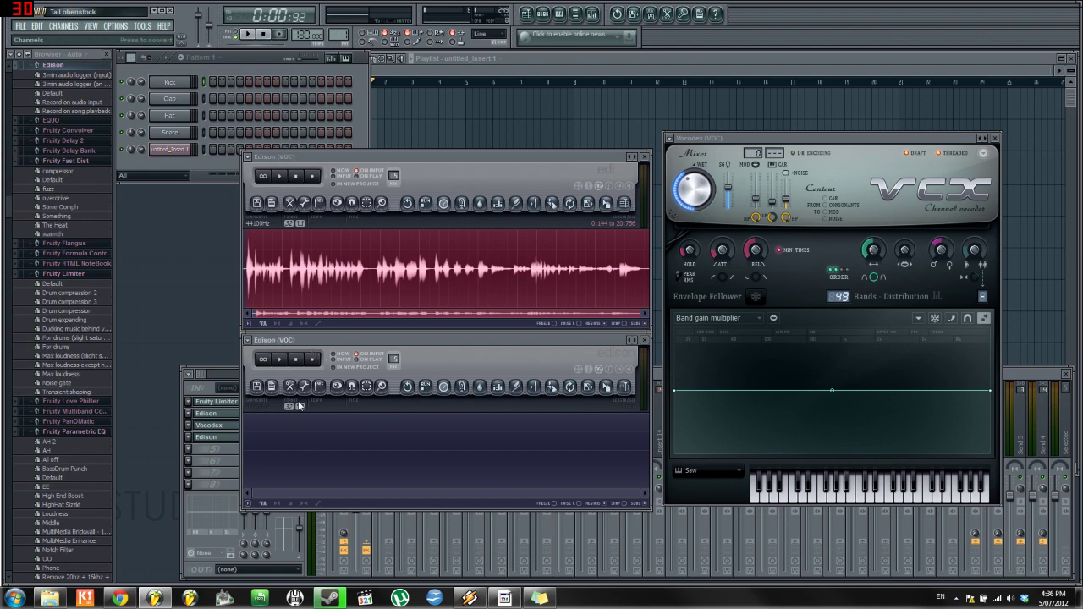
{"action": "left_click", "coordinate": [314, 359]}
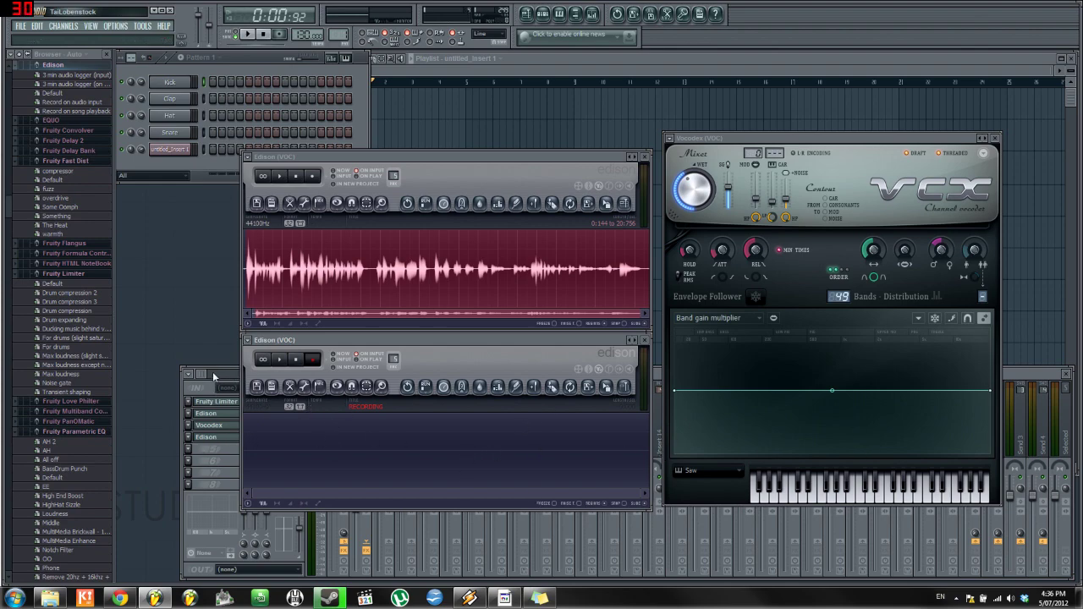
{"action": "left_click", "coordinate": [288, 177]}
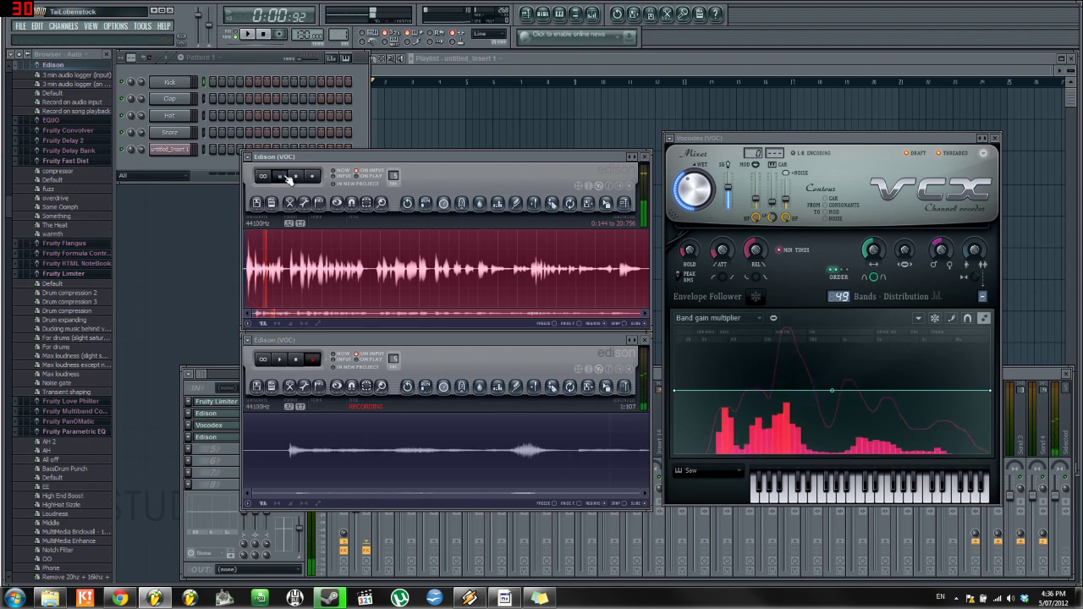
- Play a melody using C5, G#4 and A#4 into Vocodex while the vocal runs, ending on a held chord that includes C5
{"action": "left_click", "coordinate": [862, 491]}
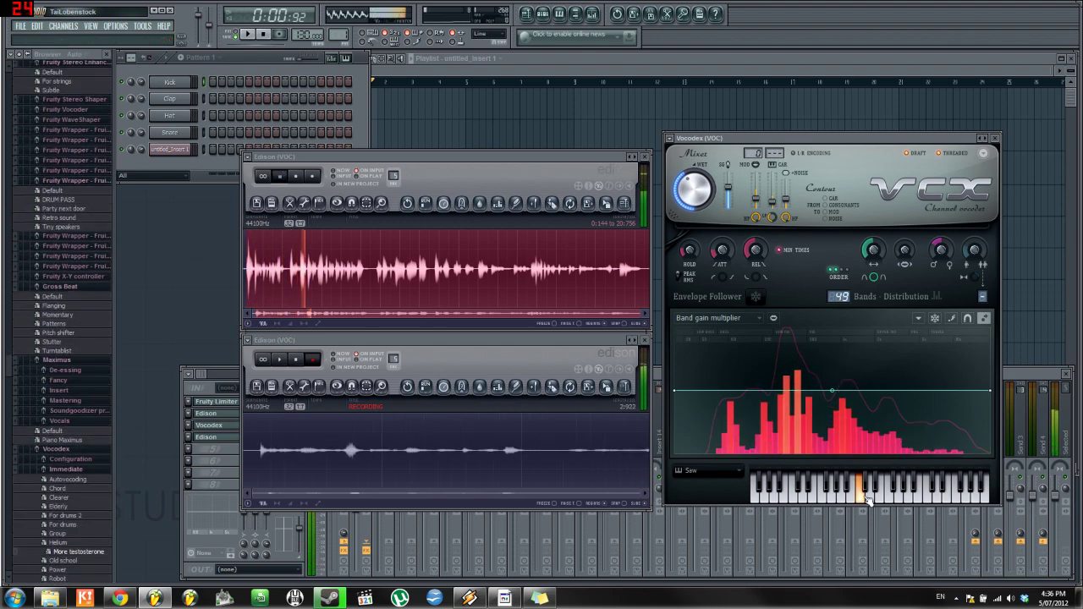
{"action": "key", "text": "h"}
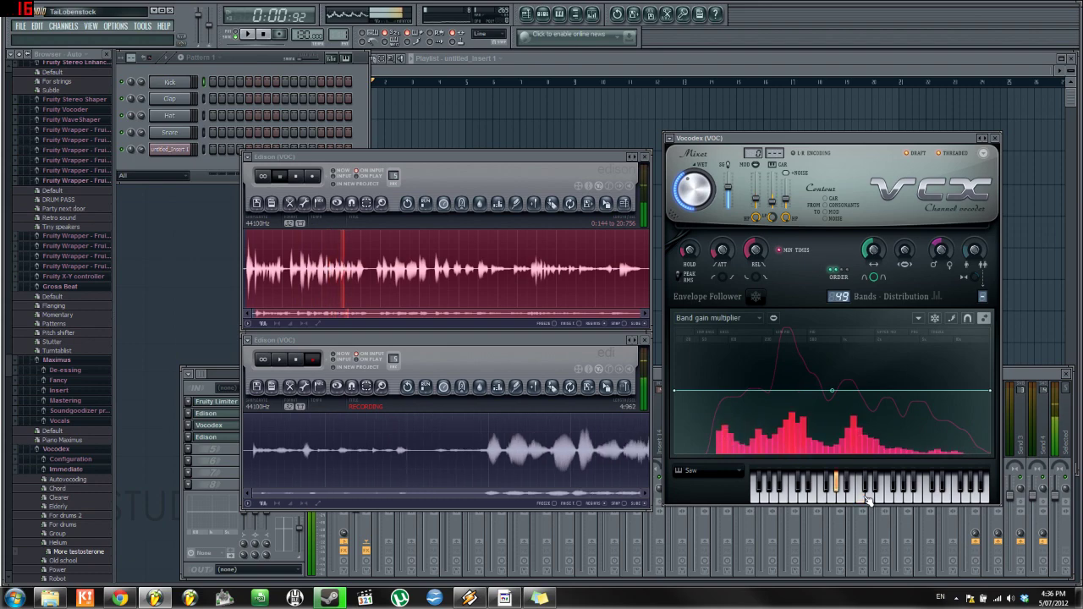
{"action": "key", "text": "j"}
{"action": "key", "text": "q"}
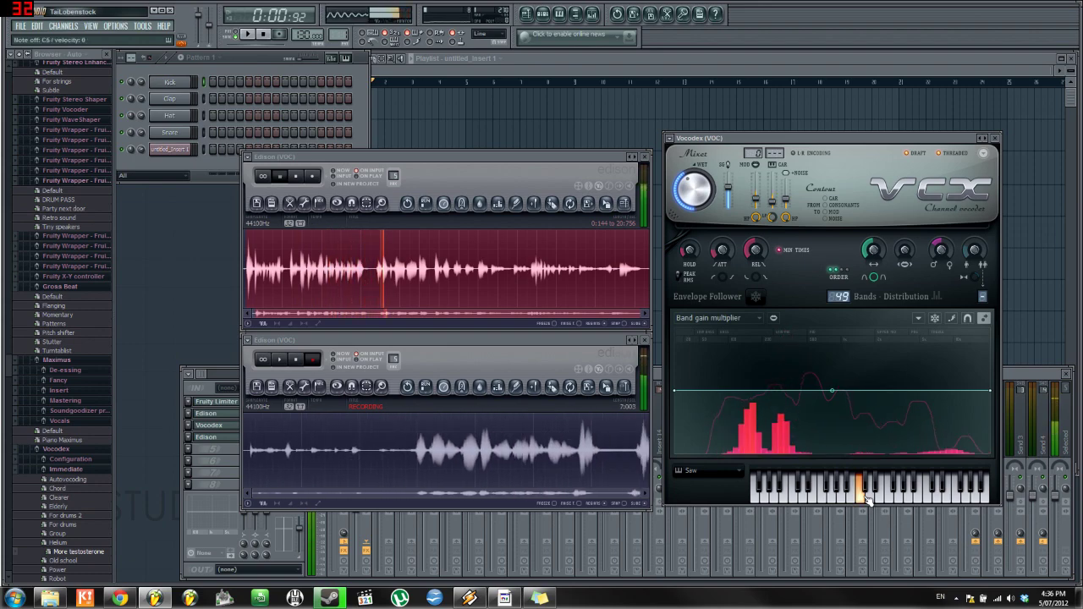
{"action": "key", "text": "j"}
{"action": "key", "text": "h"}
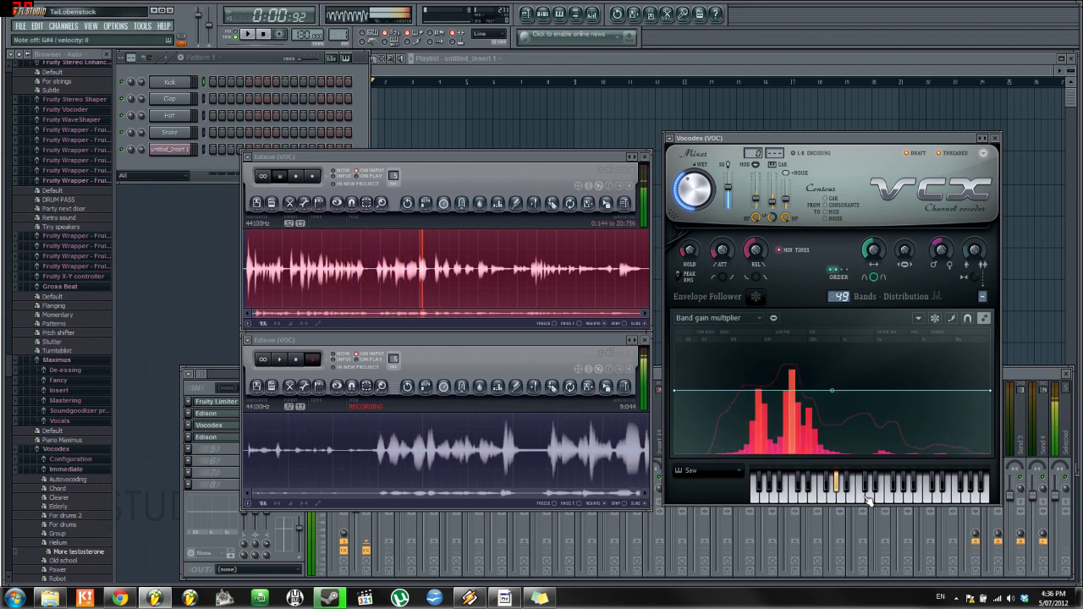
{"action": "key", "text": "j"}
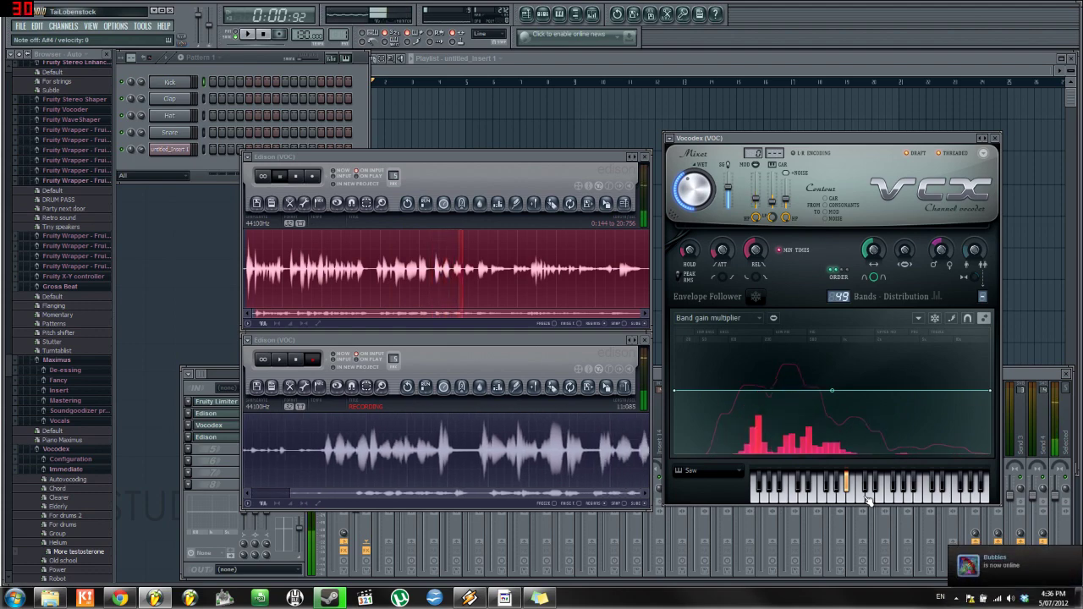
{"action": "key", "text": "q"}
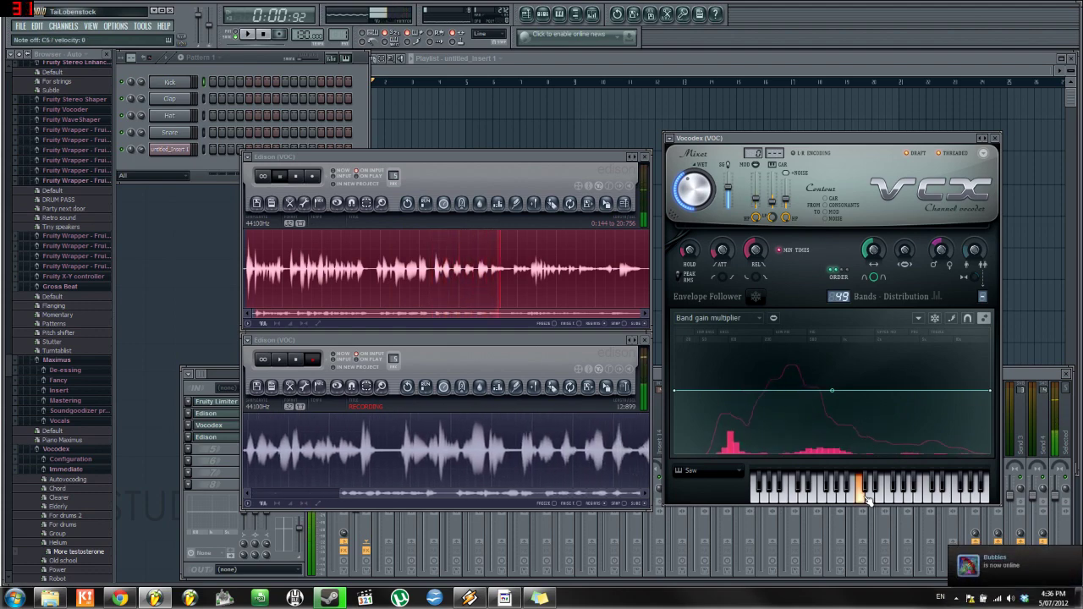
{"action": "key", "text": "3"}
{"action": "key", "text": "t"}
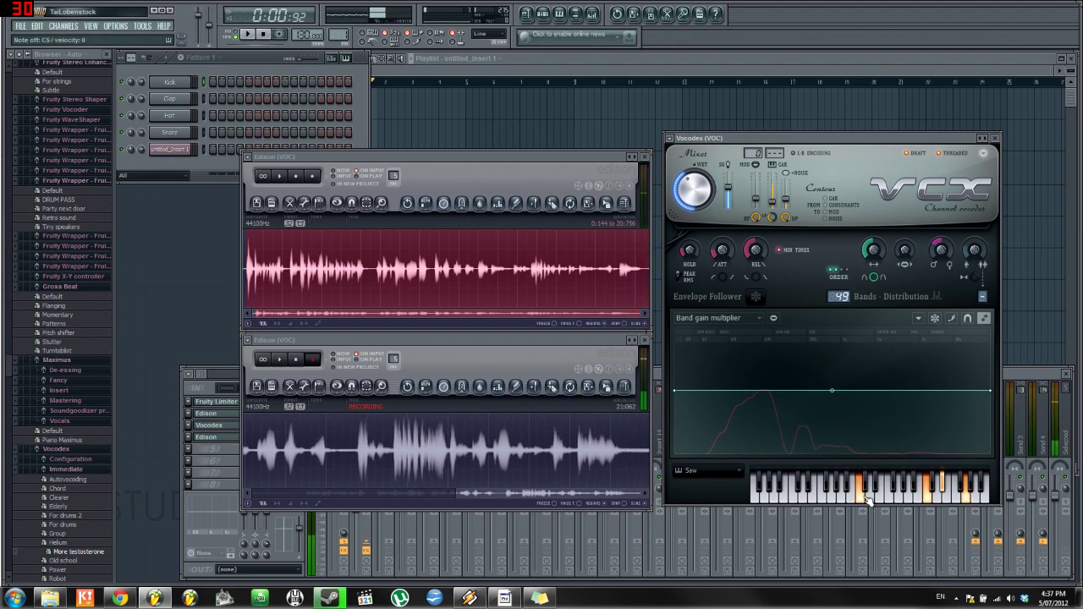
- Stop the recording in the second Edison and release the chord notes still held in Vocodex
{"action": "left_click", "coordinate": [296, 359]}
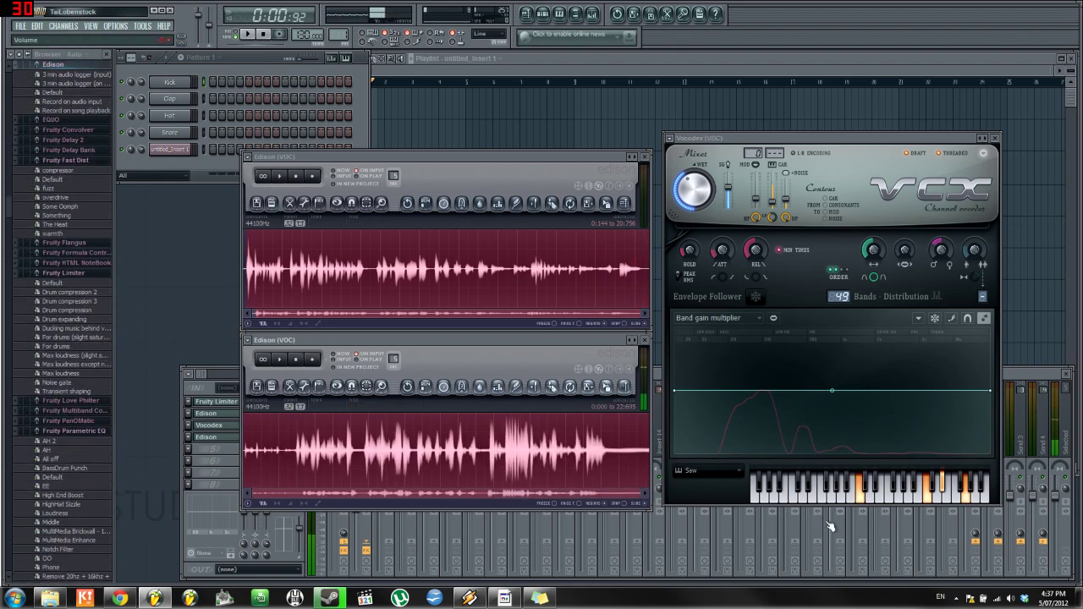
{"action": "left_click", "coordinate": [858, 496]}
{"action": "left_click", "coordinate": [928, 497]}
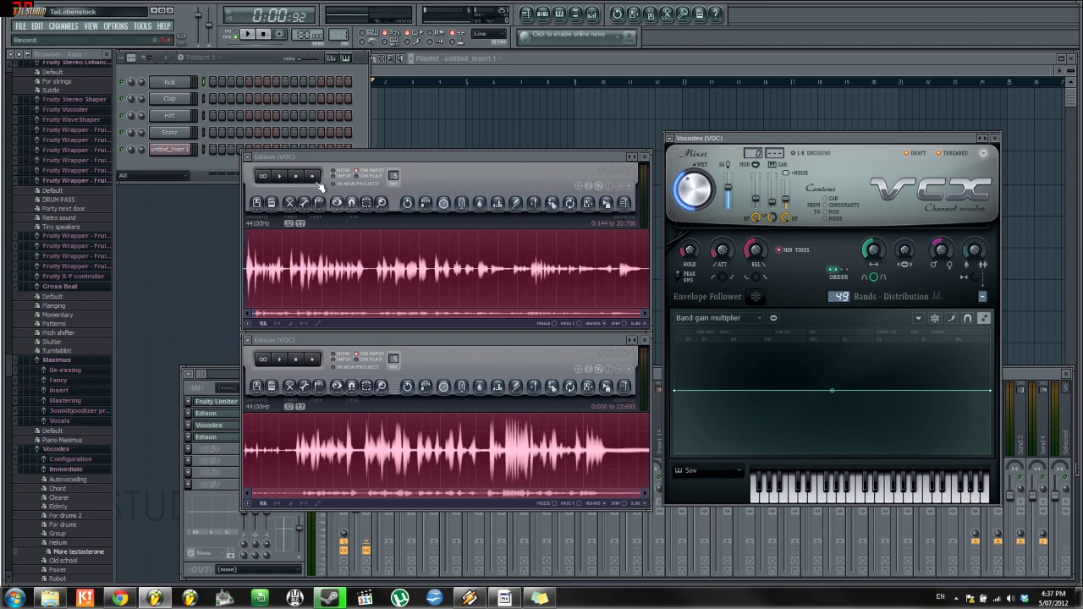
- Play back the vocoded recording in the second Edison to check it
{"action": "left_click", "coordinate": [474, 340]}
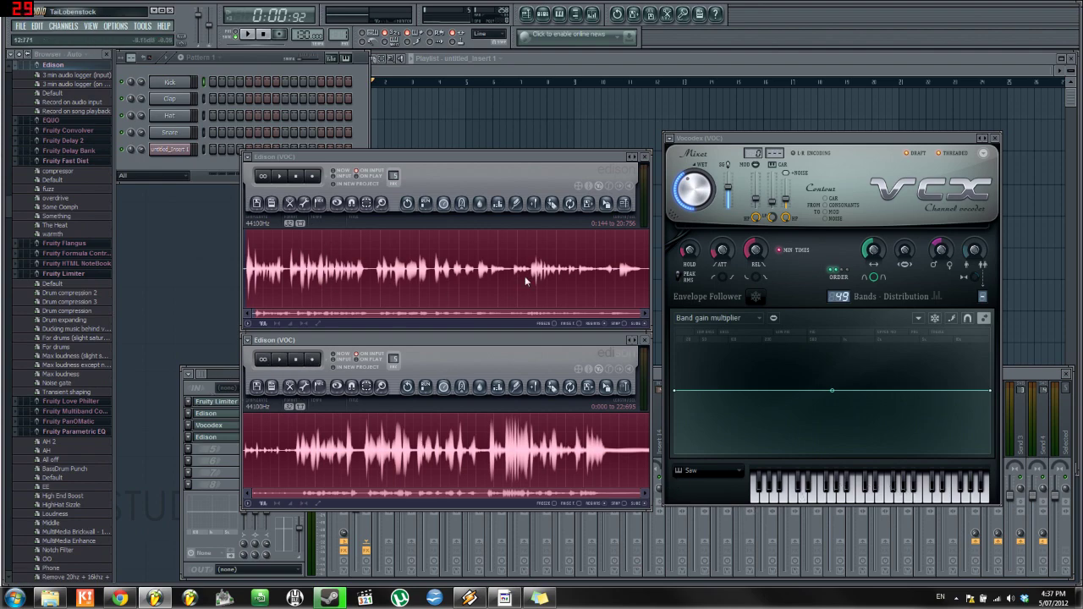
{"action": "left_click", "coordinate": [282, 361]}
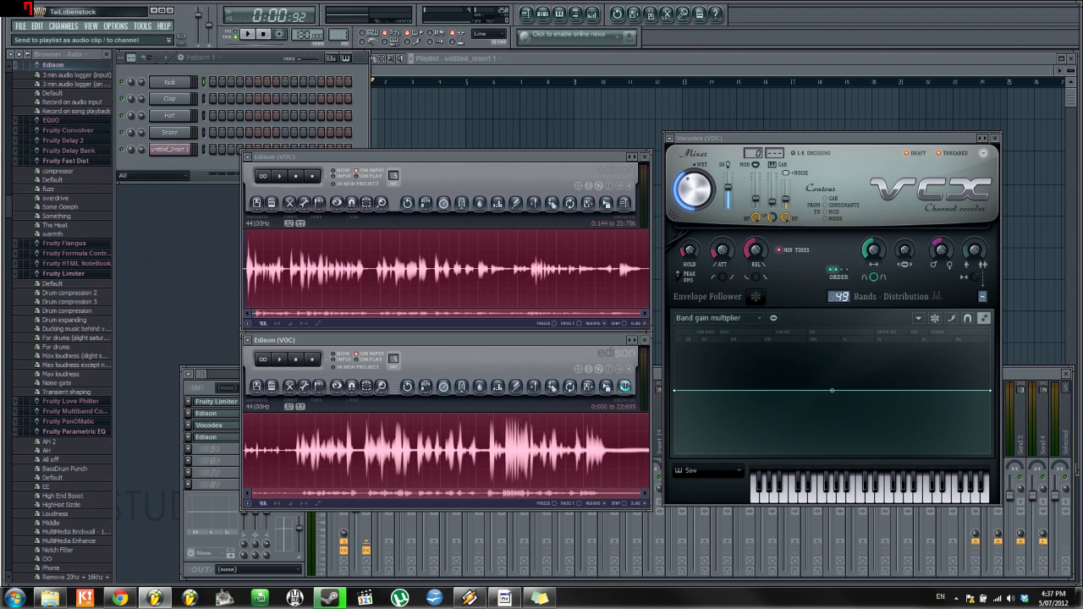
- Send the vocoded recording from the second Edison to the playlist as an audio clip and bring the playlist forward
{"action": "left_click", "coordinate": [624, 386]}
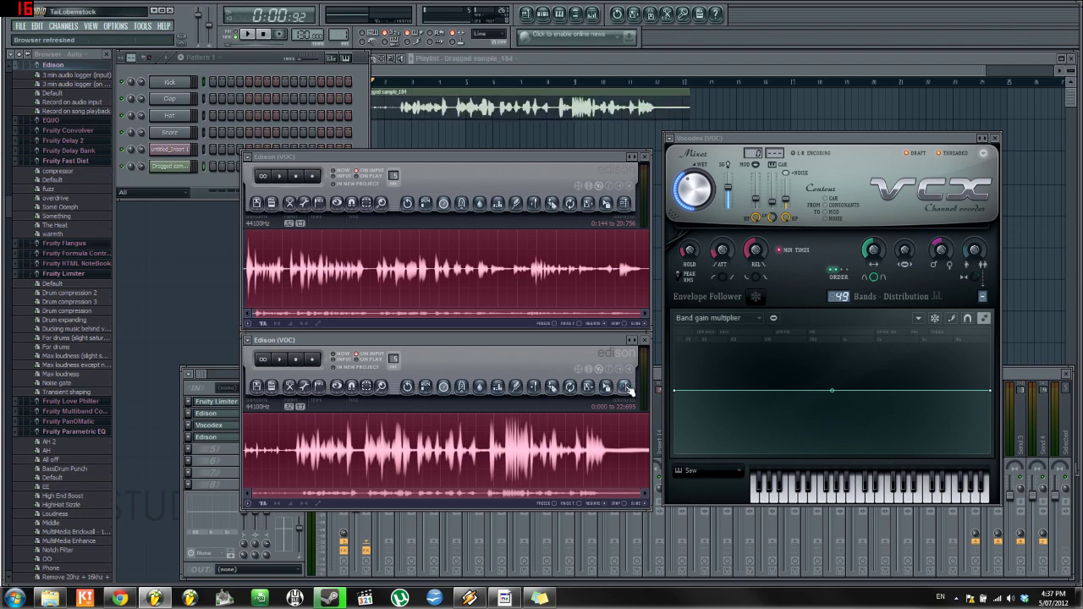
{"action": "left_click", "coordinate": [164, 186]}
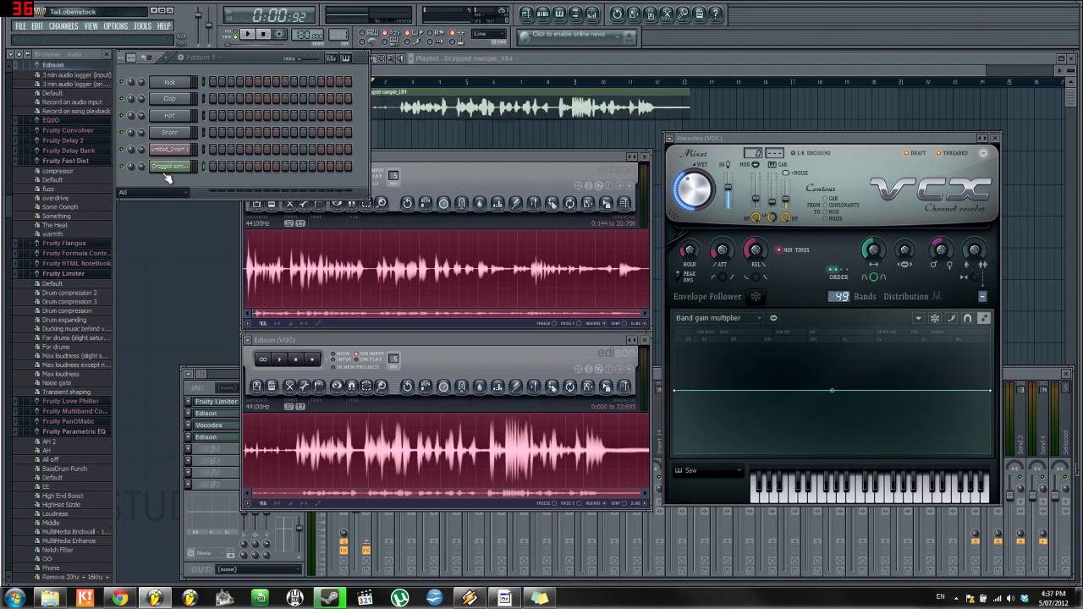
{"action": "left_click", "coordinate": [495, 85]}
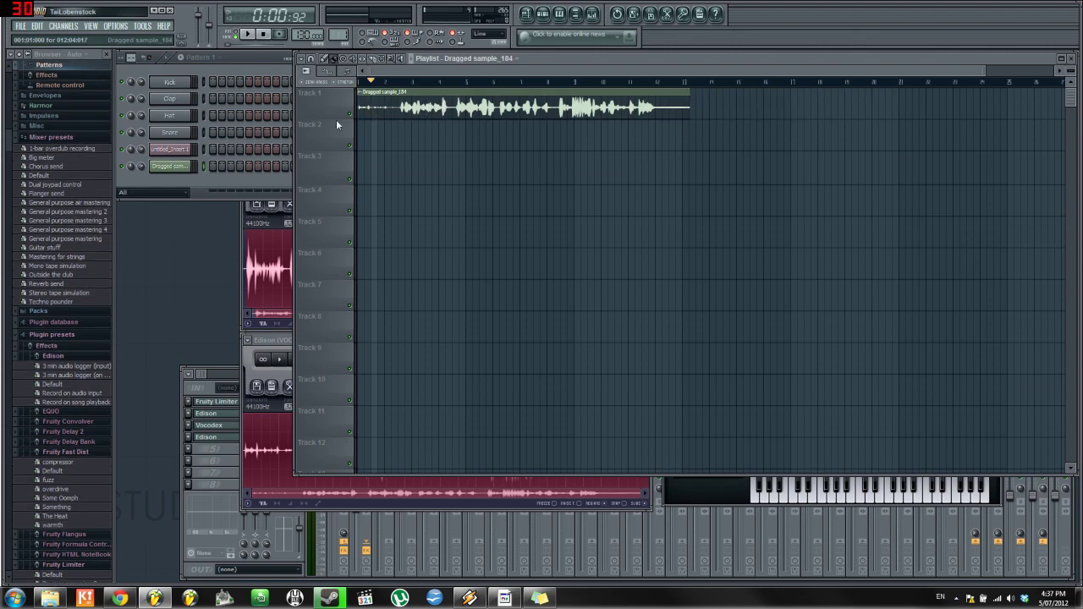
- Slice the Track 1 clip where the vocal begins, delete the quiet lead-in, and move the remaining part to the start of the playlist
{"action": "left_click_drag", "start_coordinate": [492, 108], "coordinate": [387, 121]}
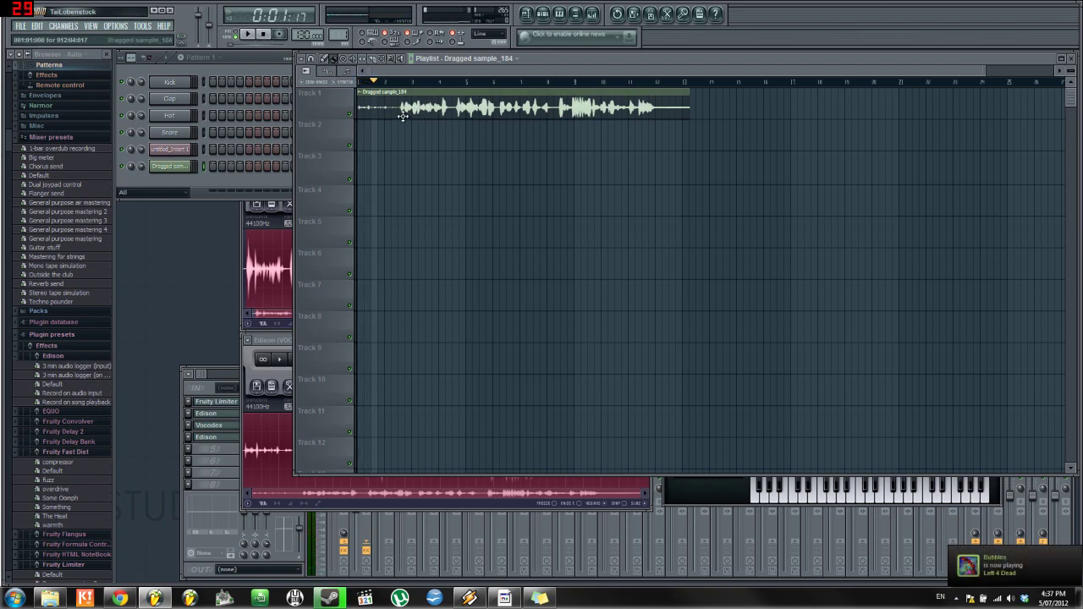
{"action": "scroll", "coordinate": [416, 158], "scroll_direction": "up", "scroll_amount": 4}
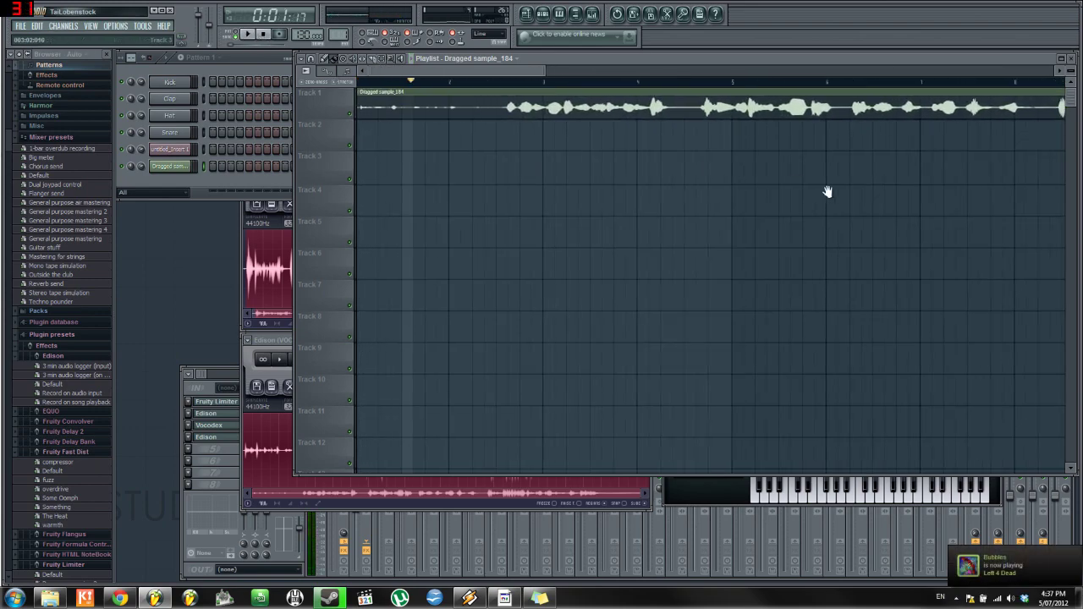
{"action": "left_click_drag", "start_coordinate": [514, 99], "coordinate": [513, 135]}
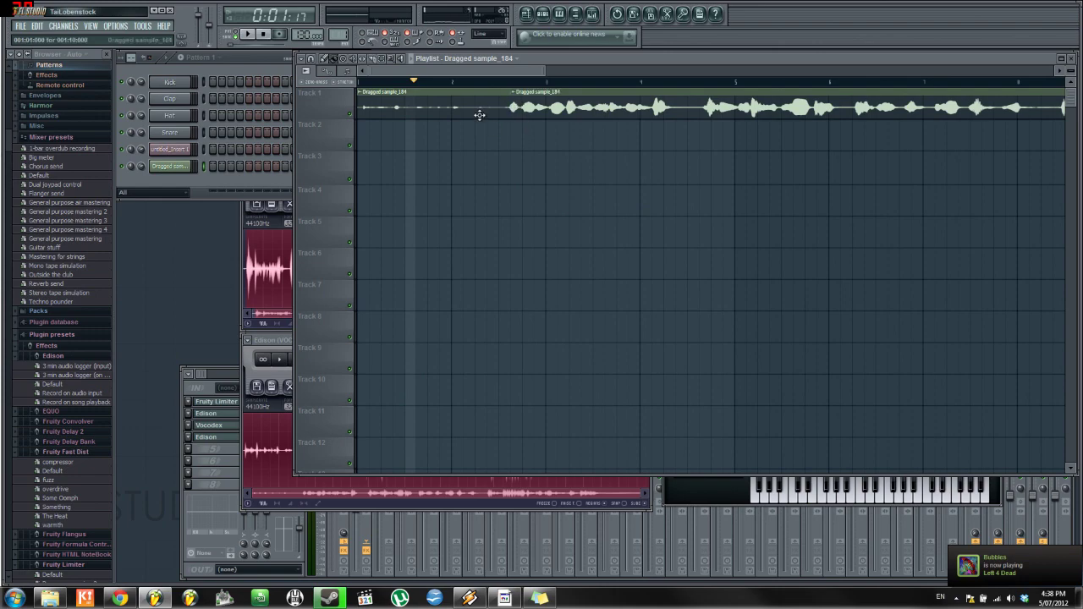
{"action": "right_click", "coordinate": [479, 113]}
{"action": "left_click_drag", "start_coordinate": [547, 96], "coordinate": [393, 96]}
{"action": "left_click", "coordinate": [306, 72]}
- Play the trimmed clip from the start of the playlist twice, bringing up the VOC track in the mixer between playbacks
{"action": "left_click", "coordinate": [368, 83]}
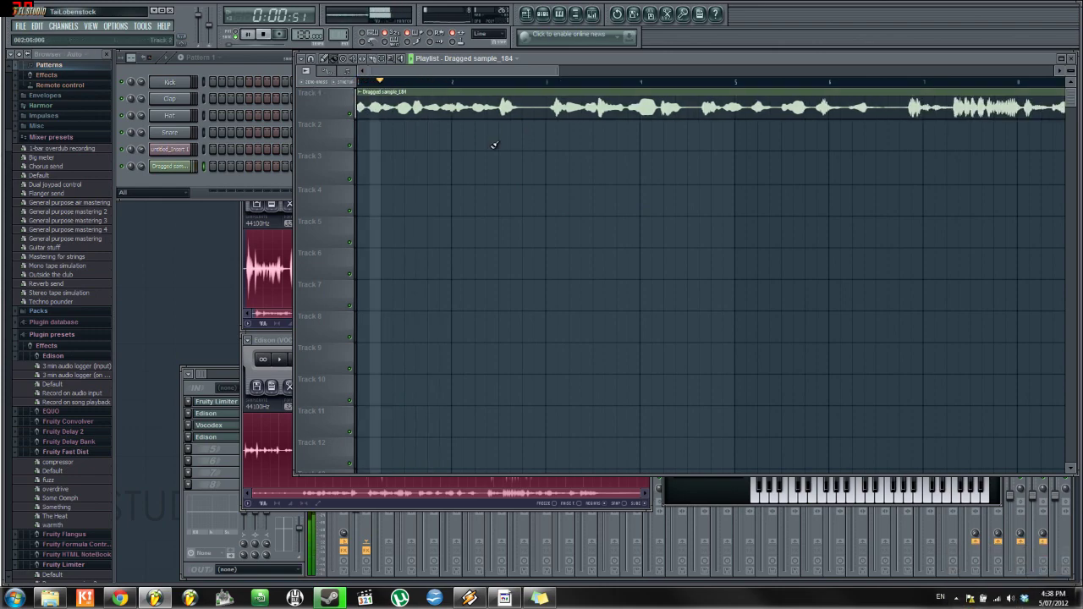
{"action": "left_click", "coordinate": [240, 68]}
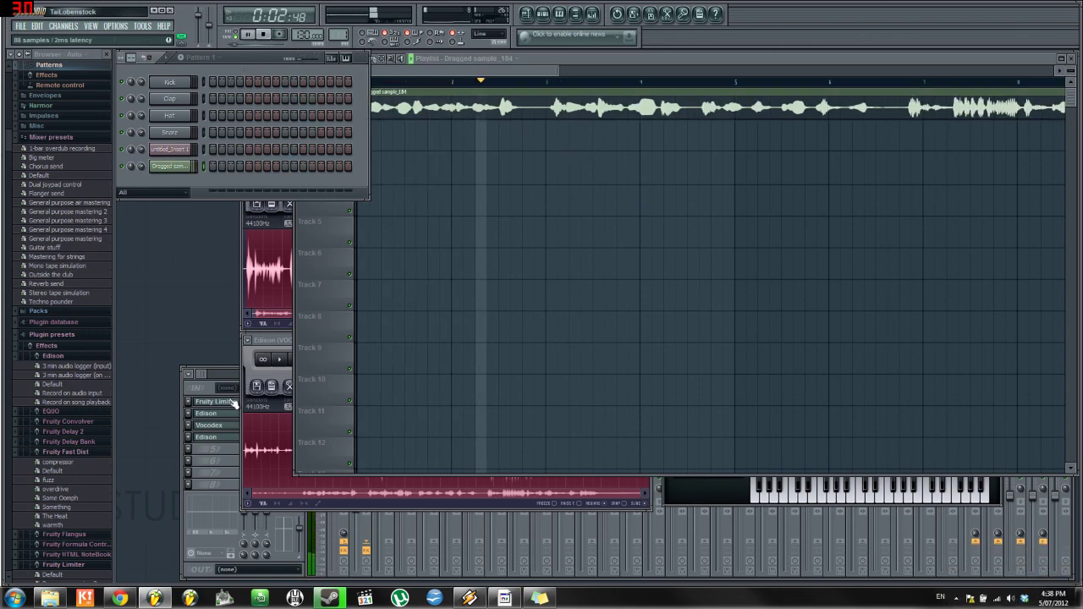
{"action": "left_click", "coordinate": [183, 389]}
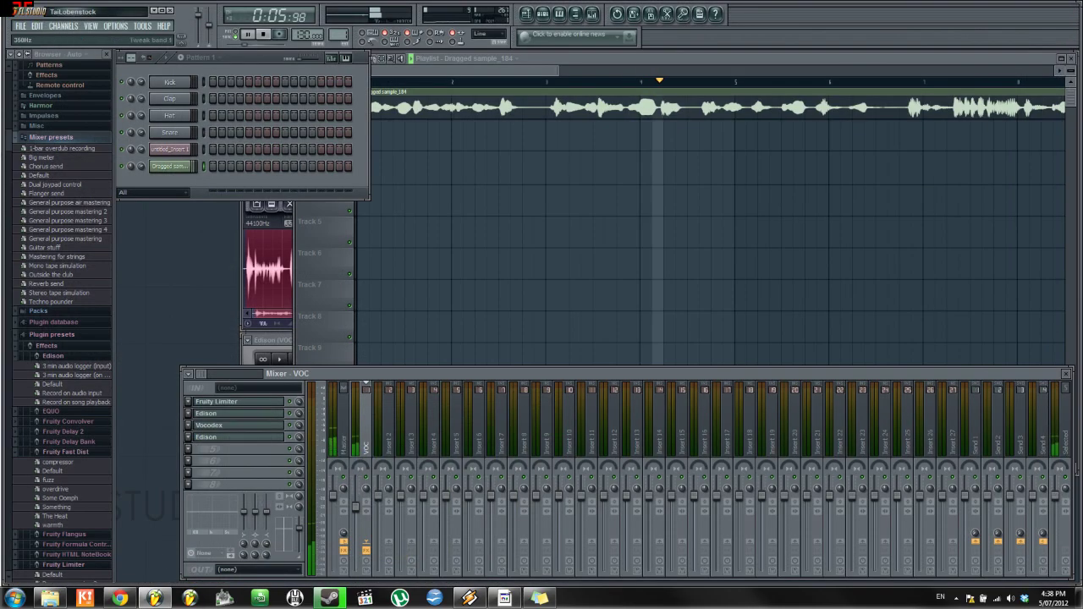
{"action": "key", "text": "space"}
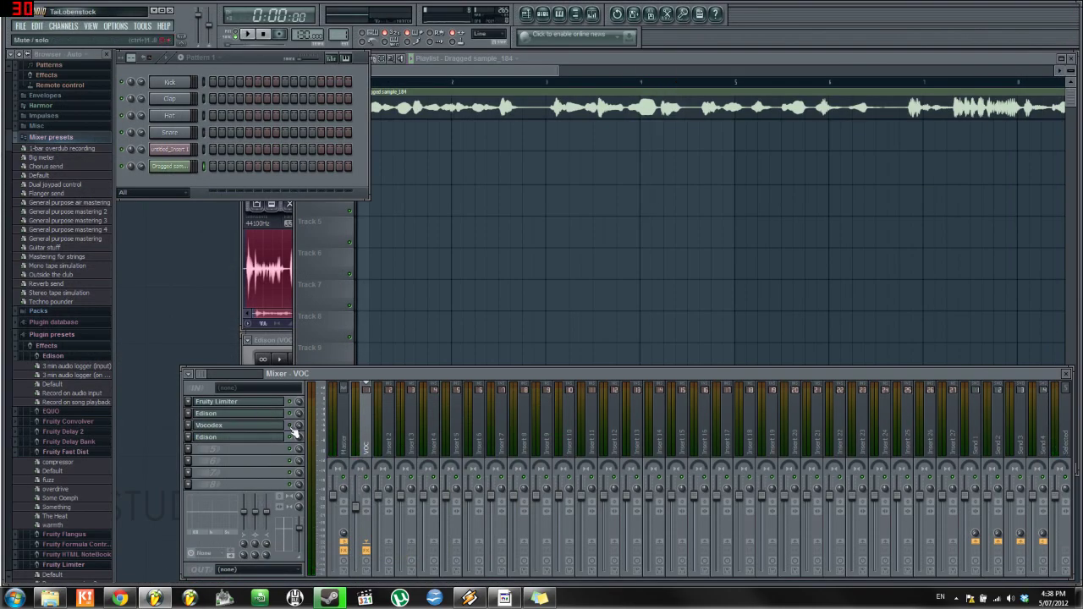
{"action": "left_click", "coordinate": [441, 76]}
{"action": "key", "text": "space"}
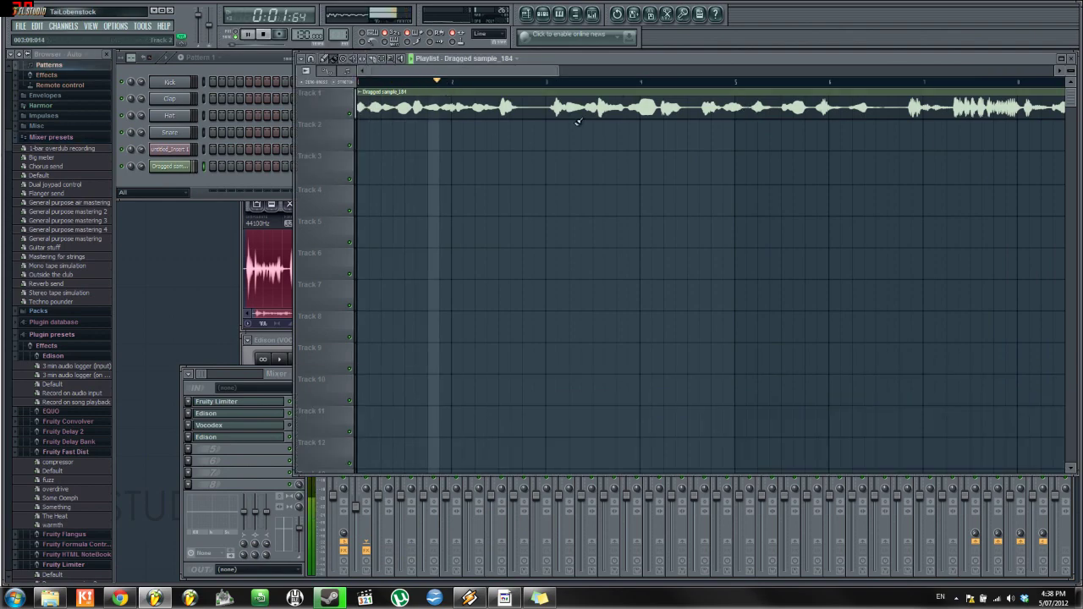
{"action": "key", "text": "space"}
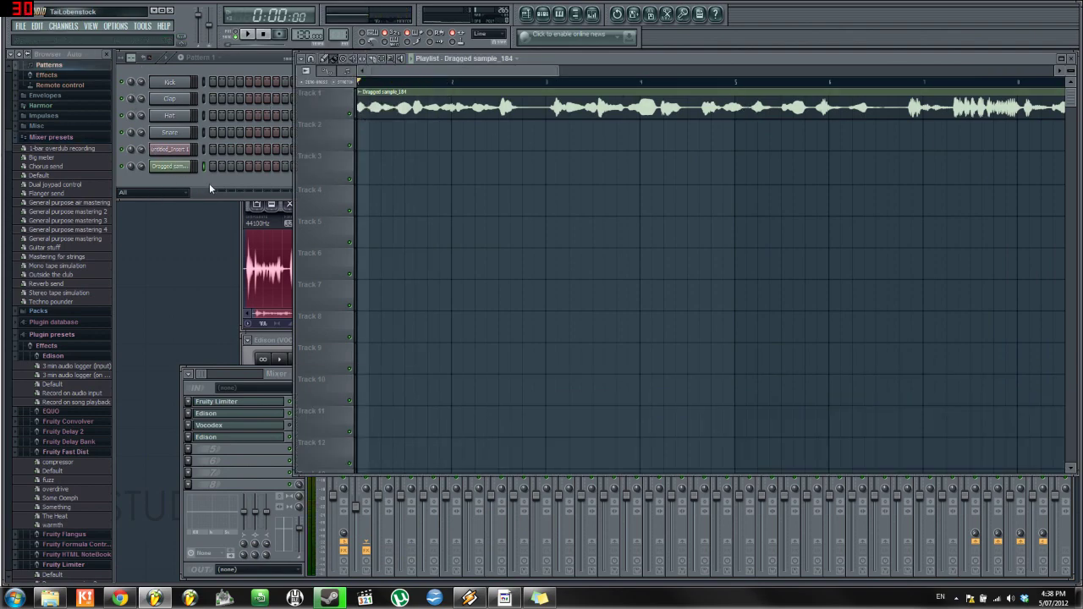
- Open the channel settings of the Dragged sample_184 channel and move the window clear of the mixer
{"action": "left_click", "coordinate": [182, 169]}
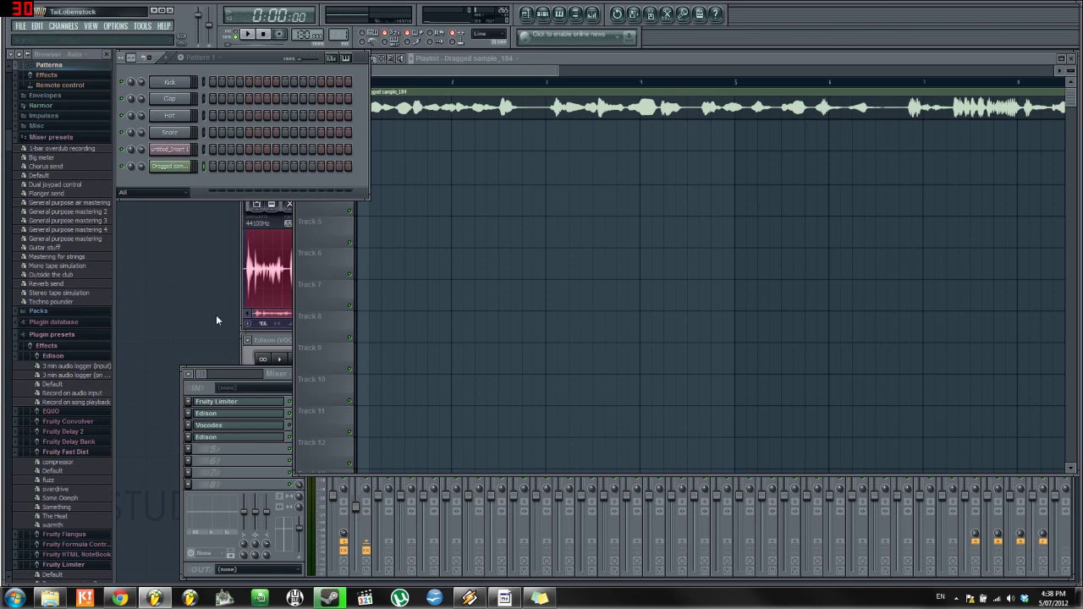
{"action": "left_click", "coordinate": [224, 431]}
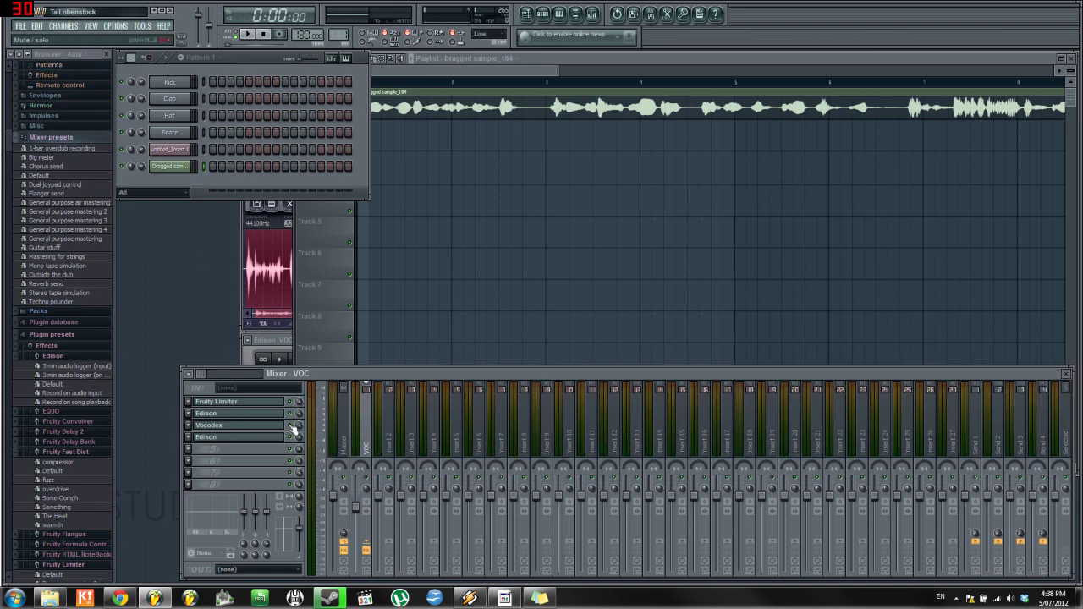
{"action": "left_click", "coordinate": [174, 166]}
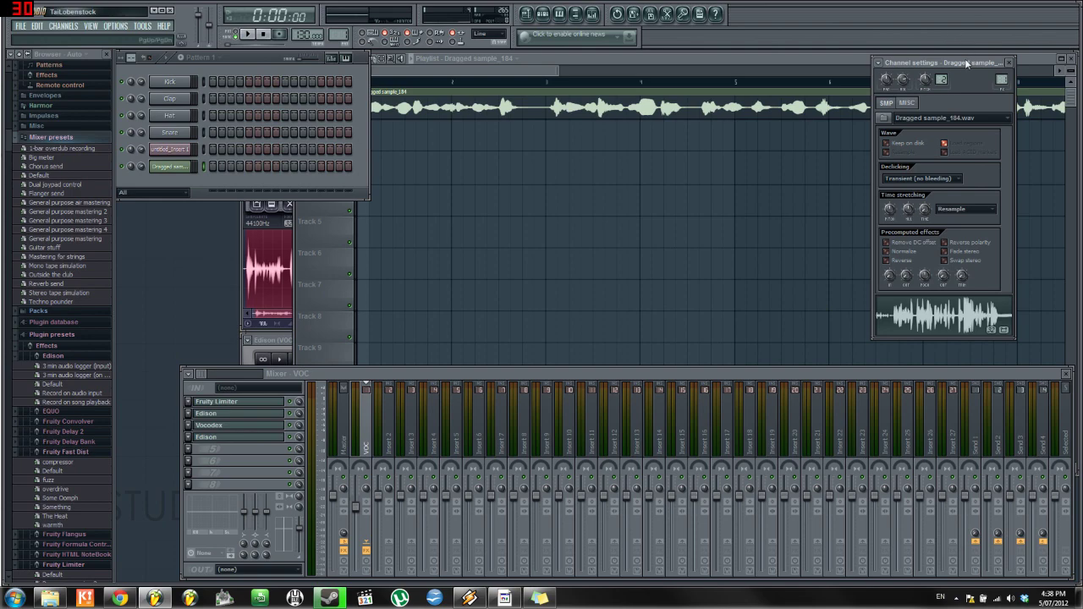
{"action": "left_click_drag", "start_coordinate": [957, 55], "coordinate": [565, 48]}
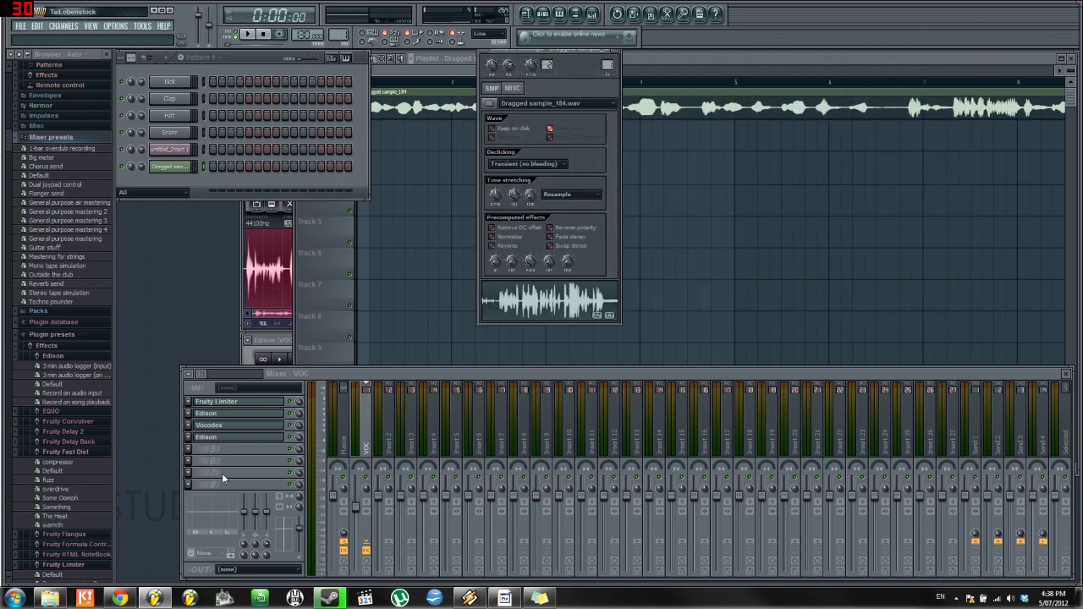
- Open the second Edison on the VOC track, clear its old recording, and start a new recording
{"action": "left_click", "coordinate": [247, 439]}
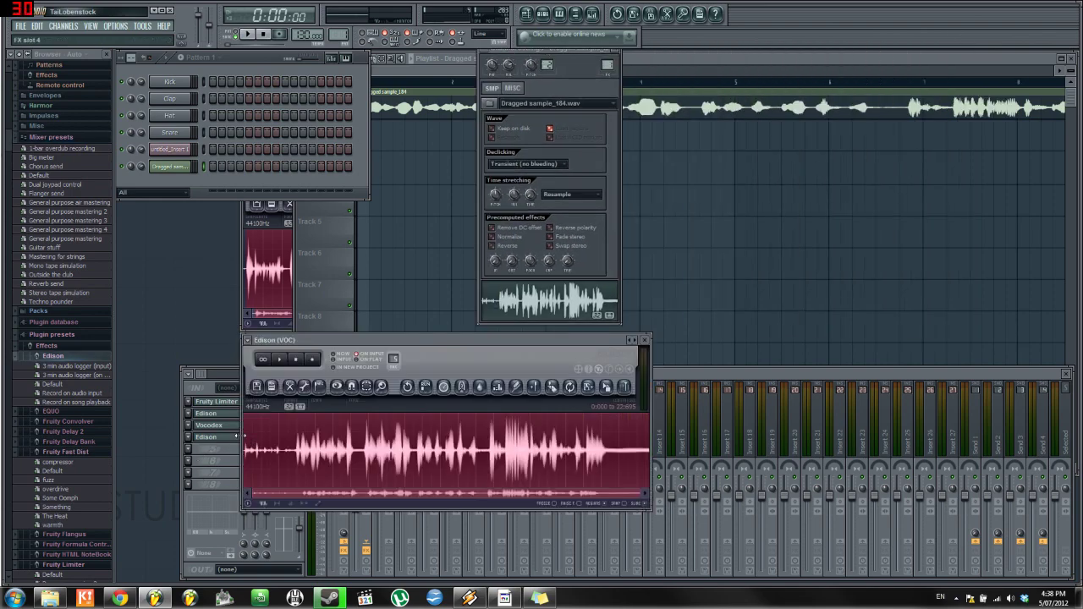
{"action": "left_click", "coordinate": [259, 386]}
{"action": "left_click", "coordinate": [264, 403]}
{"action": "left_click", "coordinate": [312, 359]}
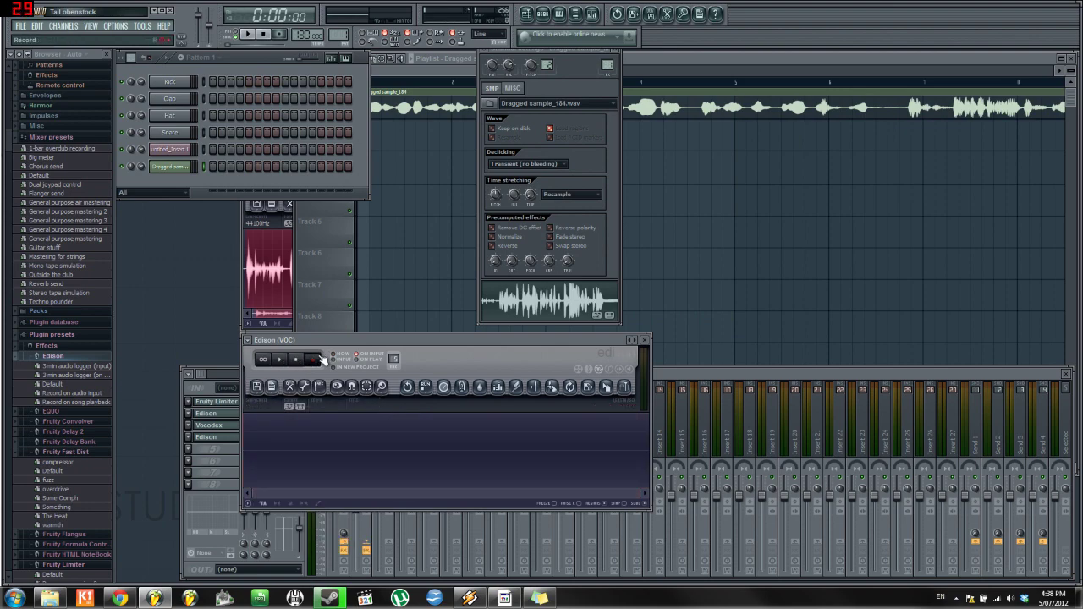
{"action": "left_click_drag", "start_coordinate": [567, 58], "coordinate": [396, 59]}
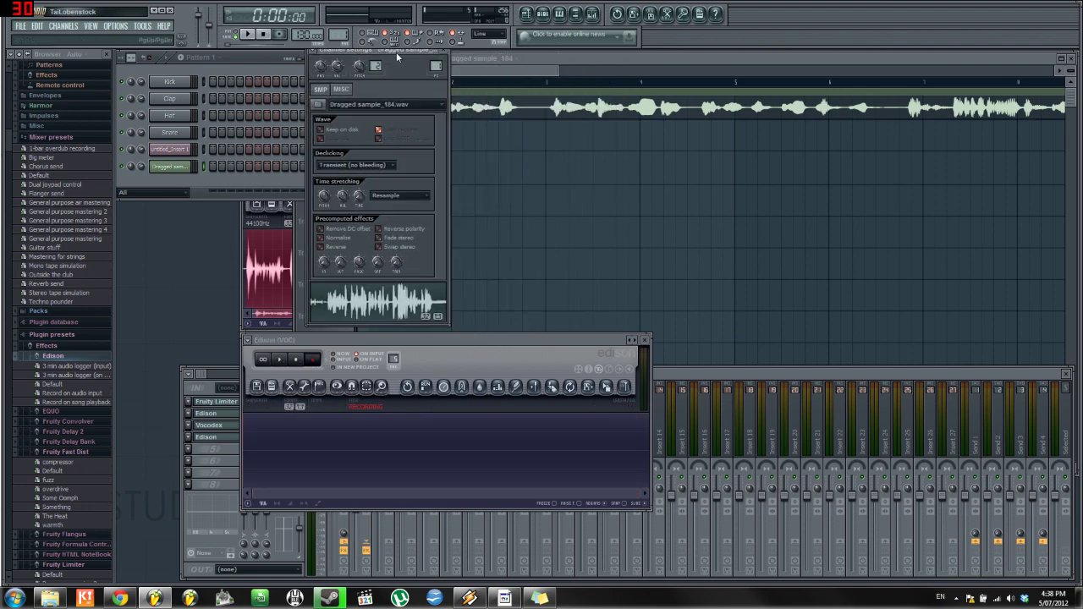
- Arrange Vocodex beside the recording Edison and play notes including C5 into it during the new vocal take
{"action": "left_click", "coordinate": [212, 427]}
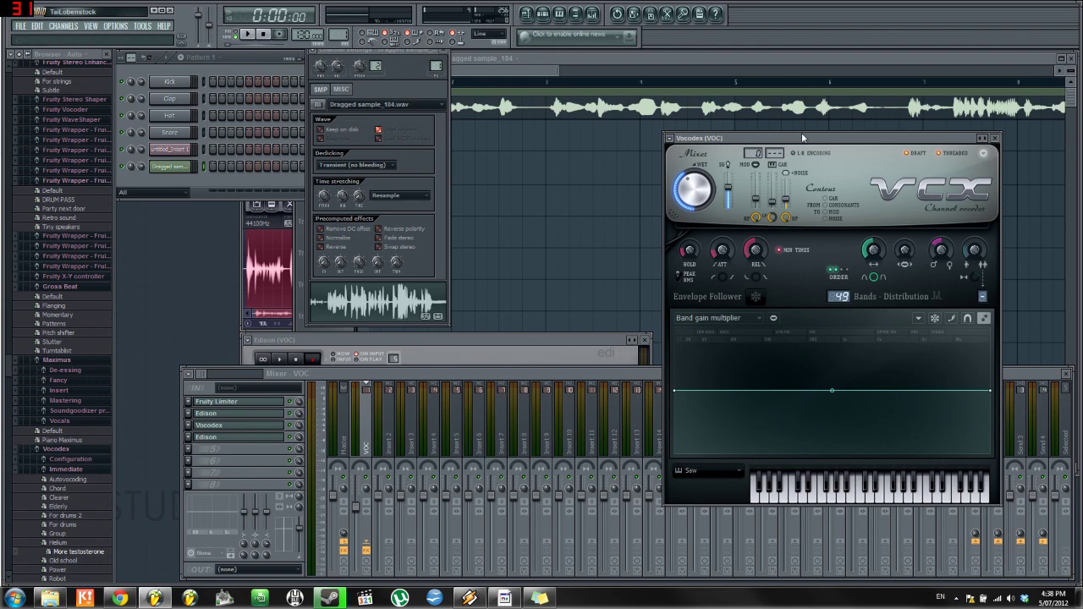
{"action": "left_click_drag", "start_coordinate": [511, 340], "coordinate": [431, 360]}
{"action": "left_click", "coordinate": [855, 109]}
{"action": "left_click_drag", "start_coordinate": [855, 110], "coordinate": [799, 97]}
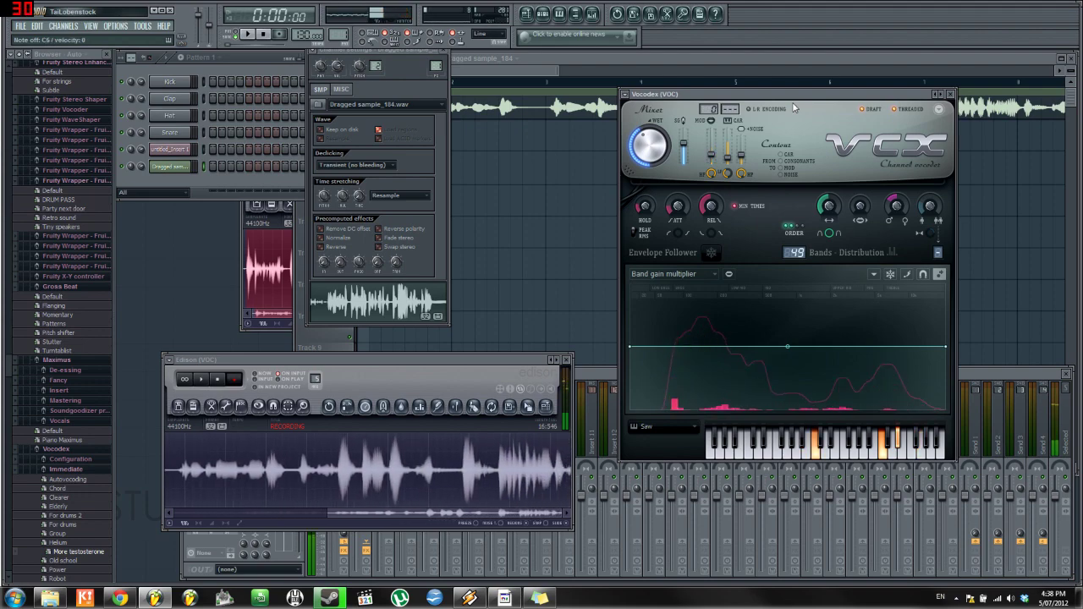
- Stop the new take in the second Edison and release the notes still held on the Vocodex keyboard
{"action": "left_click", "coordinate": [219, 381]}
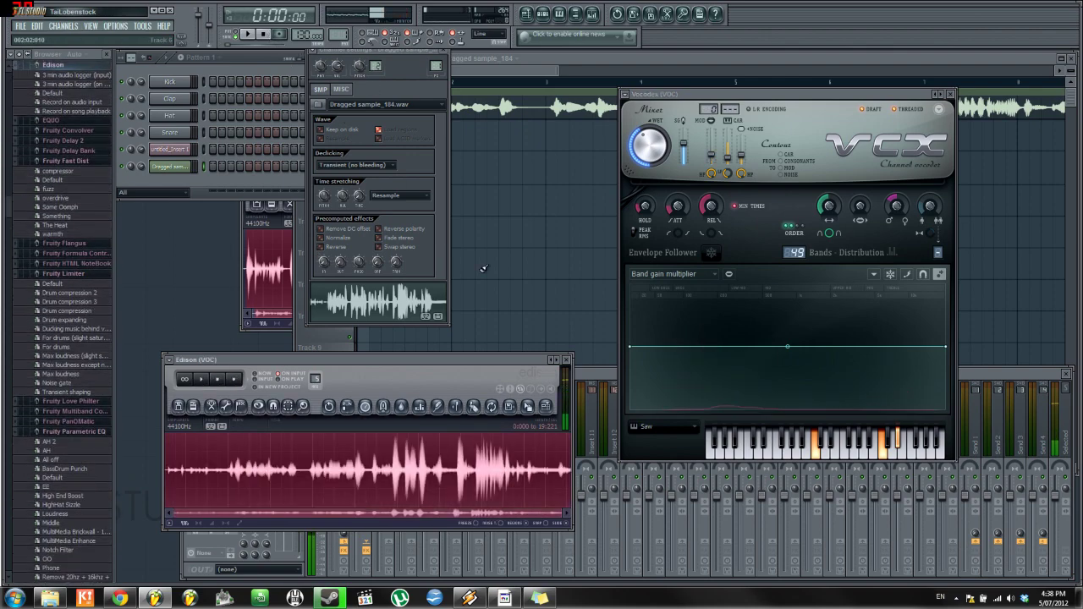
{"action": "left_click", "coordinate": [883, 454]}
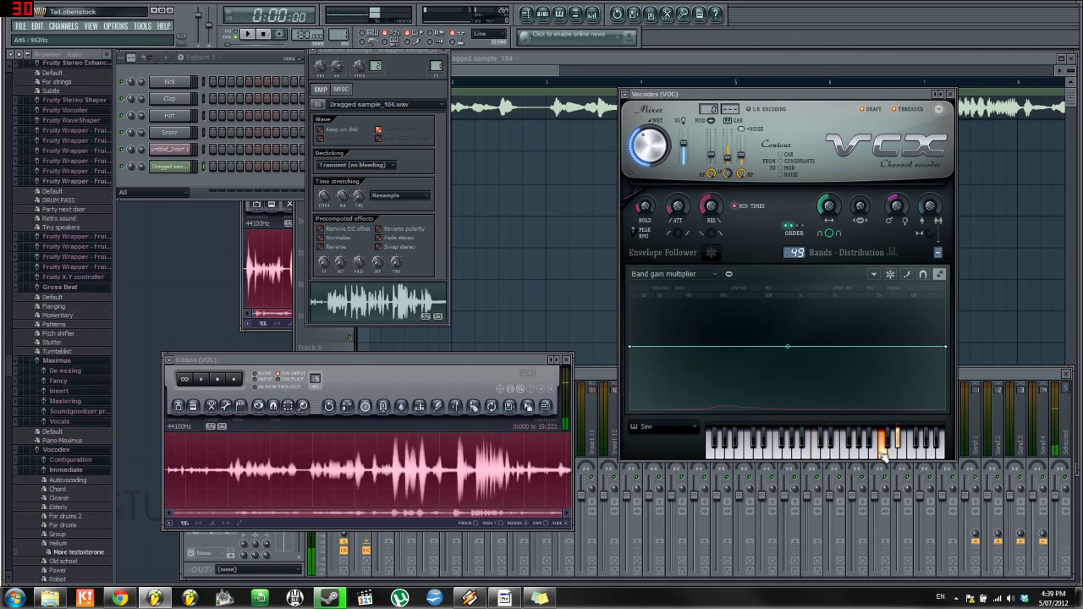
{"action": "left_click_drag", "start_coordinate": [883, 454], "coordinate": [902, 438]}
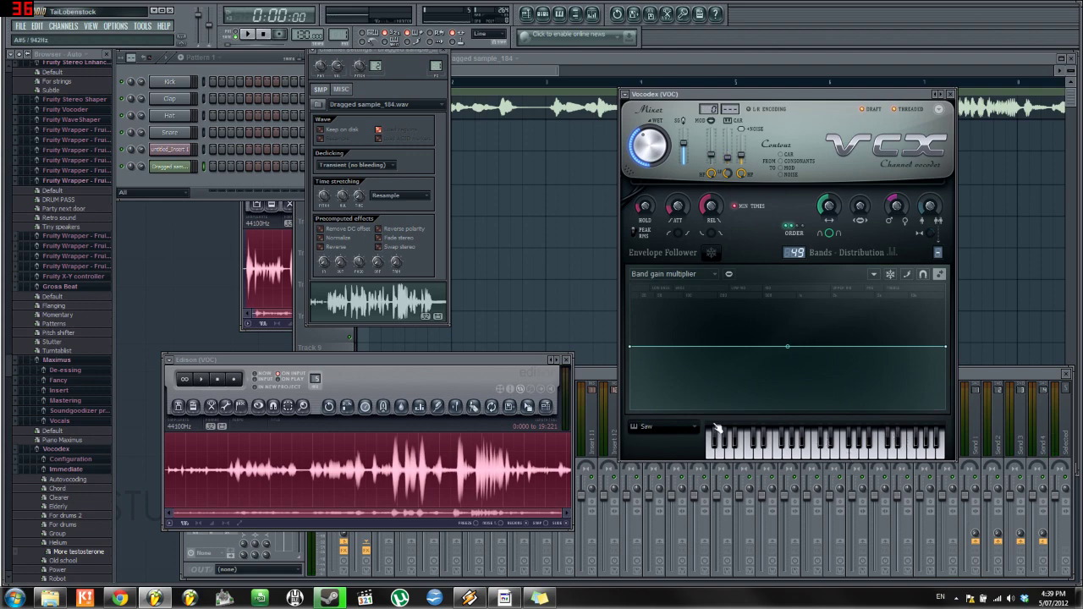
- Send the new take from the second Edison to the playlist as an audio clip and bring the playlist forward
{"action": "left_click_drag", "start_coordinate": [353, 359], "coordinate": [571, 242]}
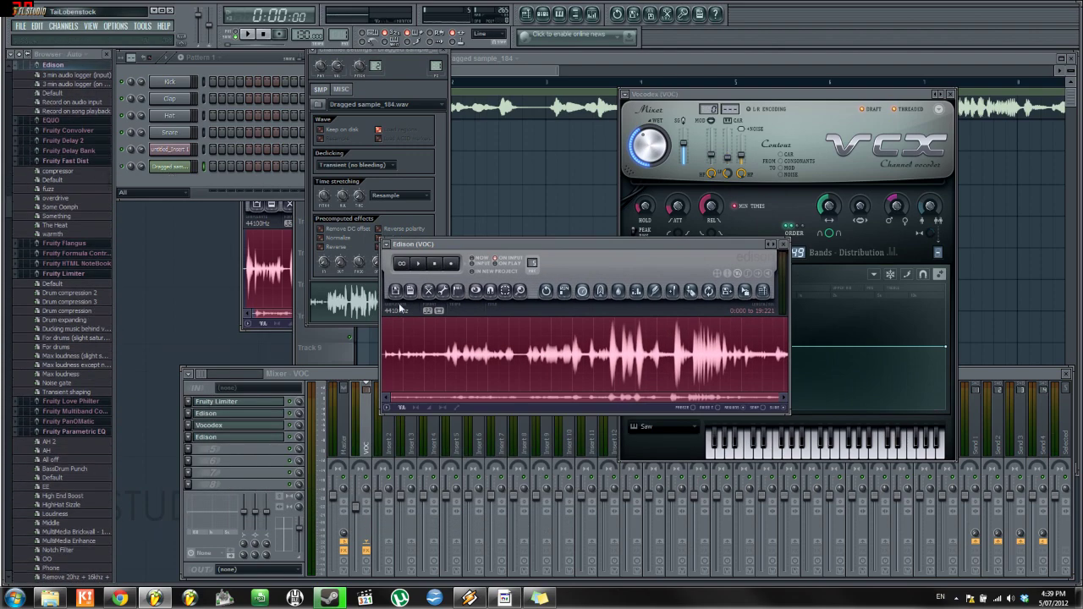
{"action": "left_click", "coordinate": [763, 290]}
{"action": "left_click", "coordinate": [539, 71]}
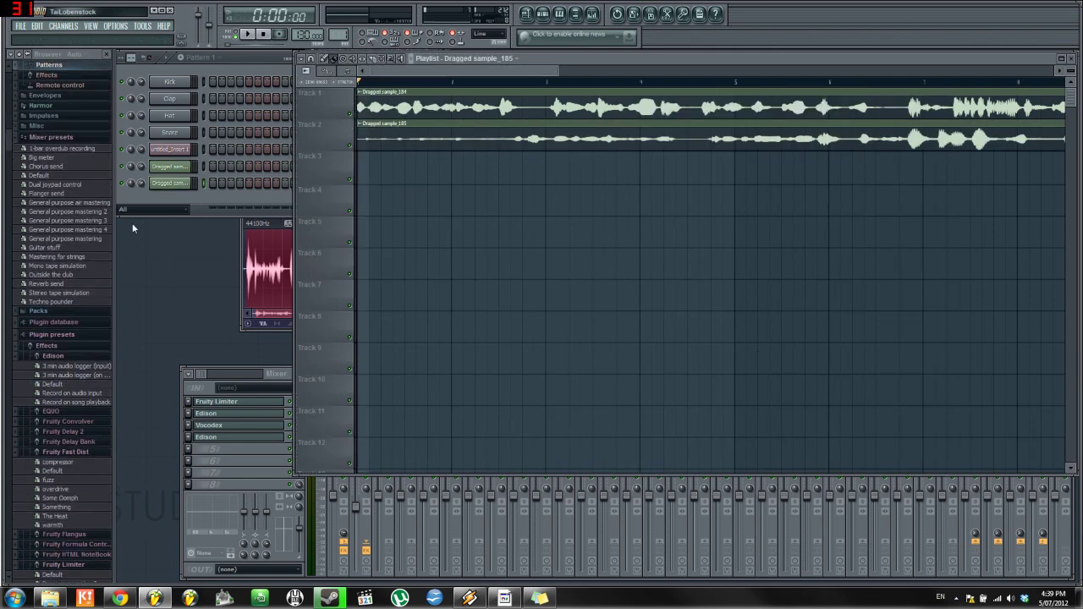
- Move the new clip on Track 2 so that it starts near the end of the Track 1 clip
{"action": "left_click_drag", "start_coordinate": [398, 129], "coordinate": [435, 128]}
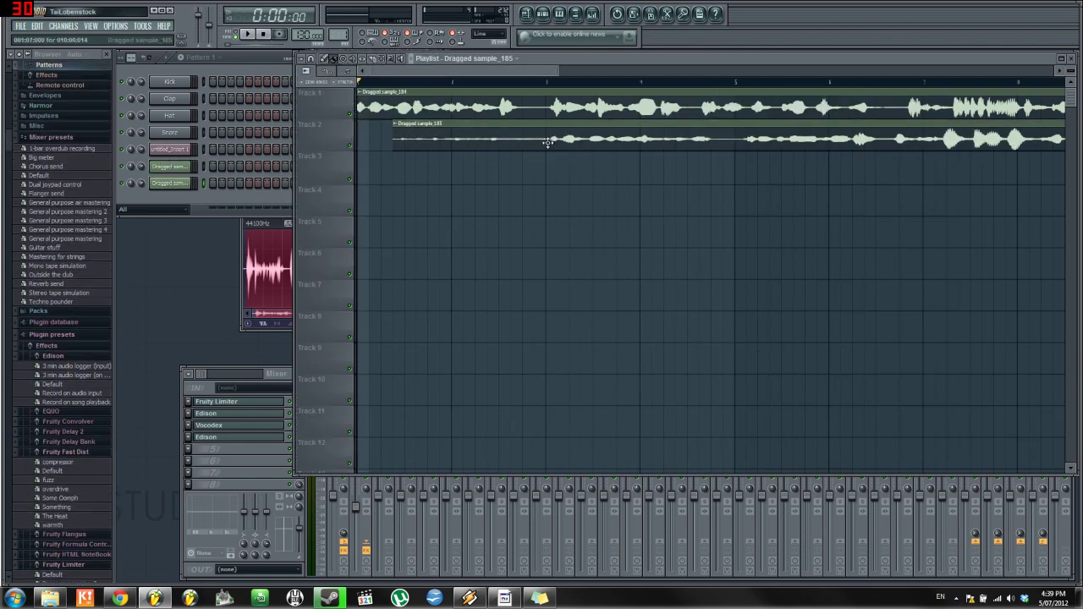
{"action": "left_click_drag", "start_coordinate": [547, 143], "coordinate": [787, 143]}
{"action": "scroll", "coordinate": [475, 303], "scroll_direction": "down", "scroll_amount": 3}
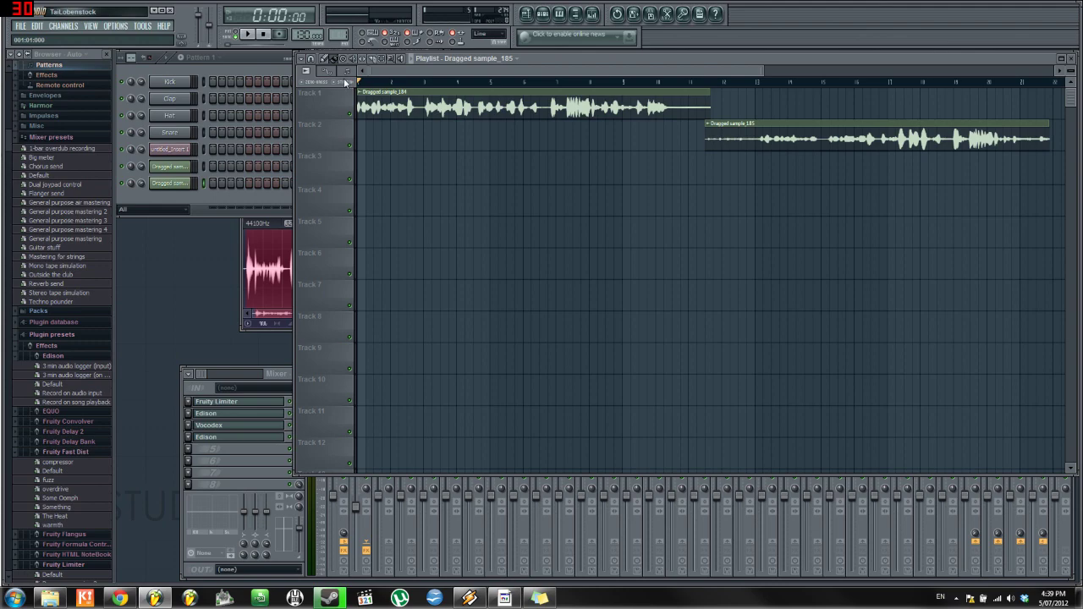
- Play the playlist briefly from the start, stop it, and toggle the Vocodex slot on the VOC mixer track
{"action": "key", "text": "space"}
{"action": "key", "text": "space"}
{"action": "left_click", "coordinate": [294, 432]}
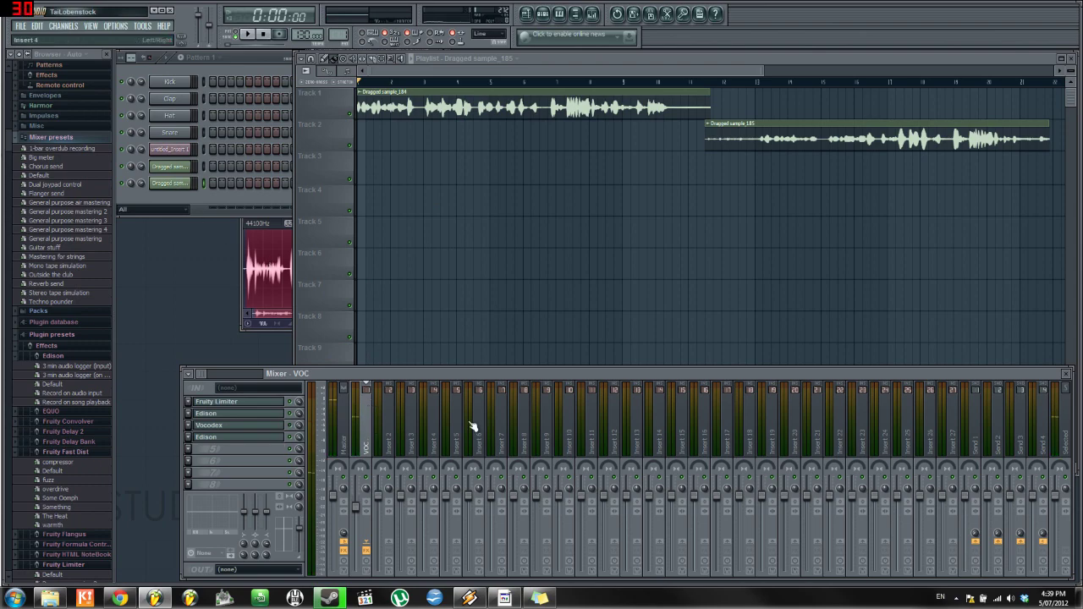
- Review the second Edison and the channel settings of Dragged sample_185, close both windows, and toggle the Vocodex slot again
{"action": "left_click", "coordinate": [218, 438]}
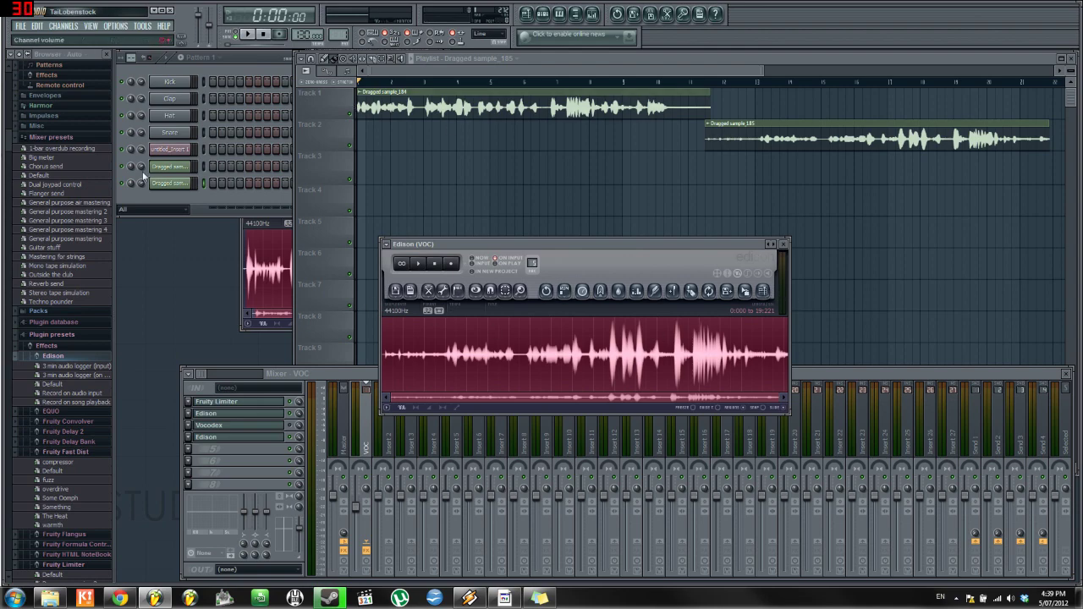
{"action": "left_click_drag", "start_coordinate": [550, 250], "coordinate": [590, 231]}
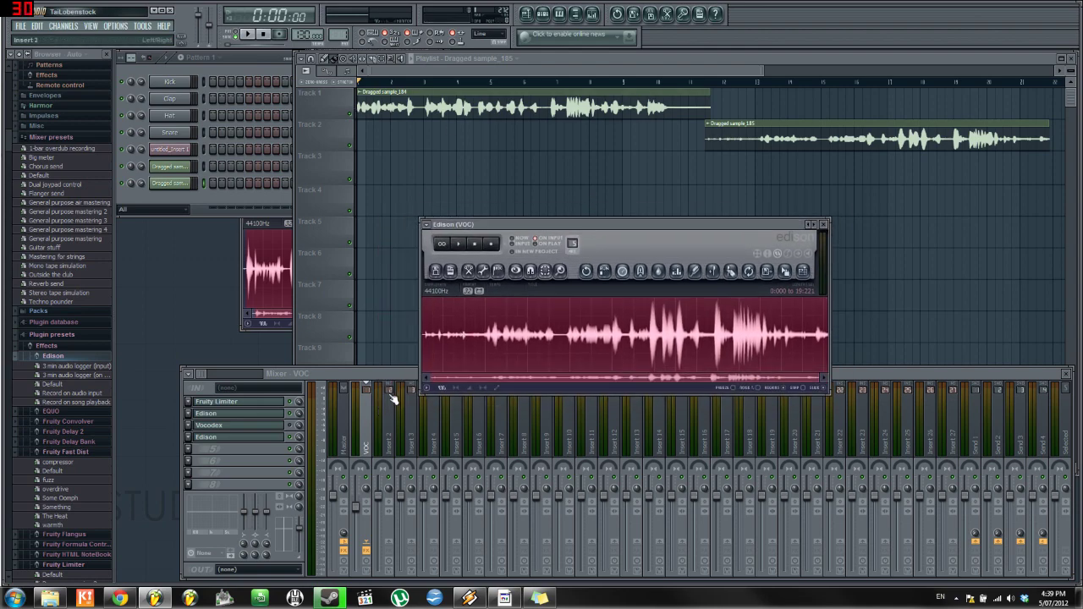
{"action": "left_click", "coordinate": [174, 184]}
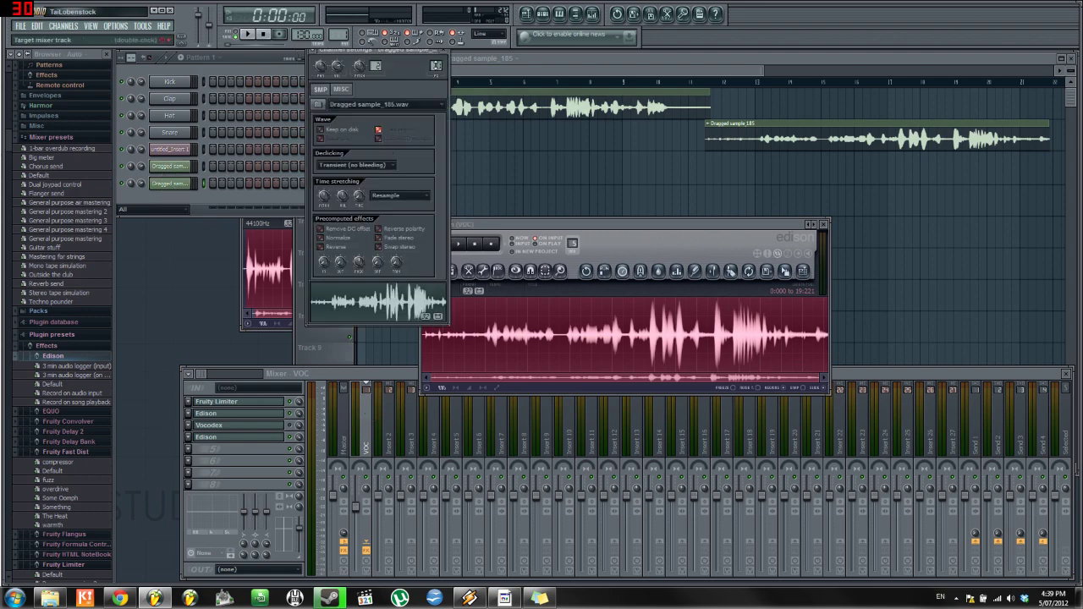
{"action": "left_click", "coordinate": [449, 53]}
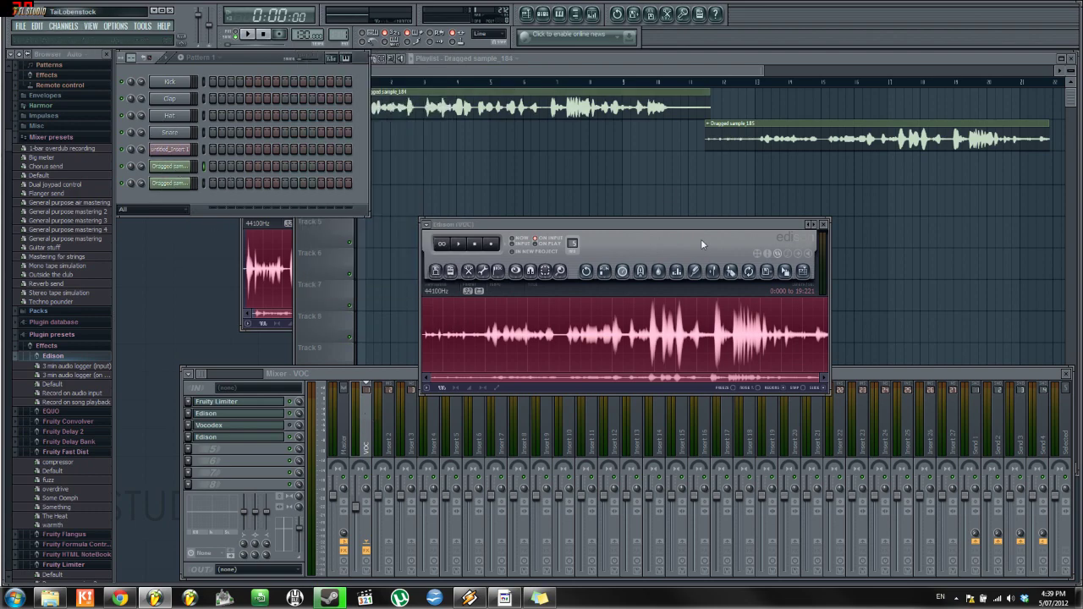
{"action": "left_click", "coordinate": [825, 226]}
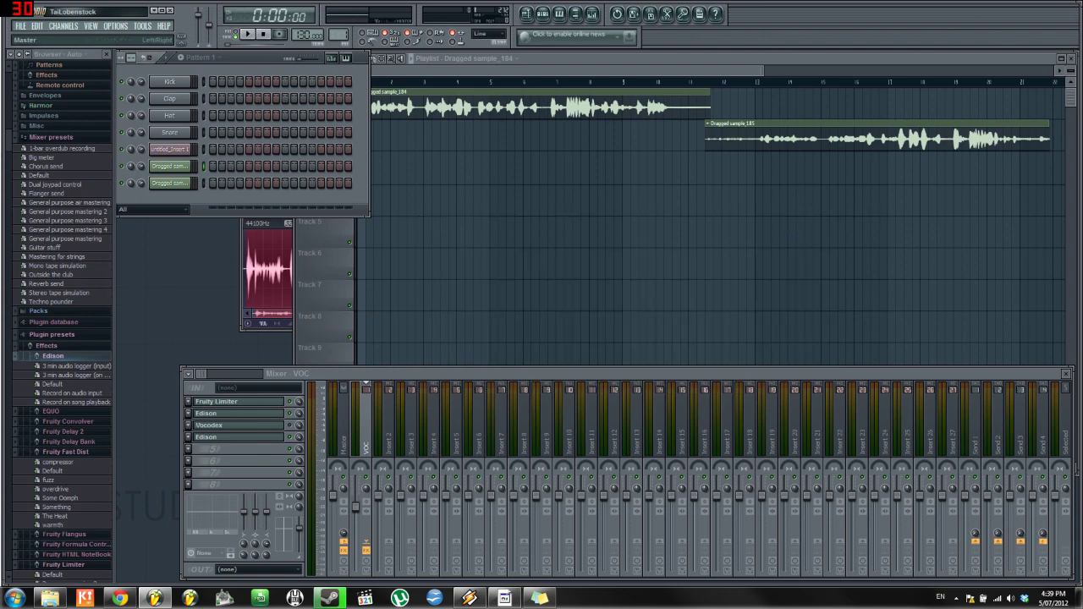
{"action": "left_click", "coordinate": [296, 429]}
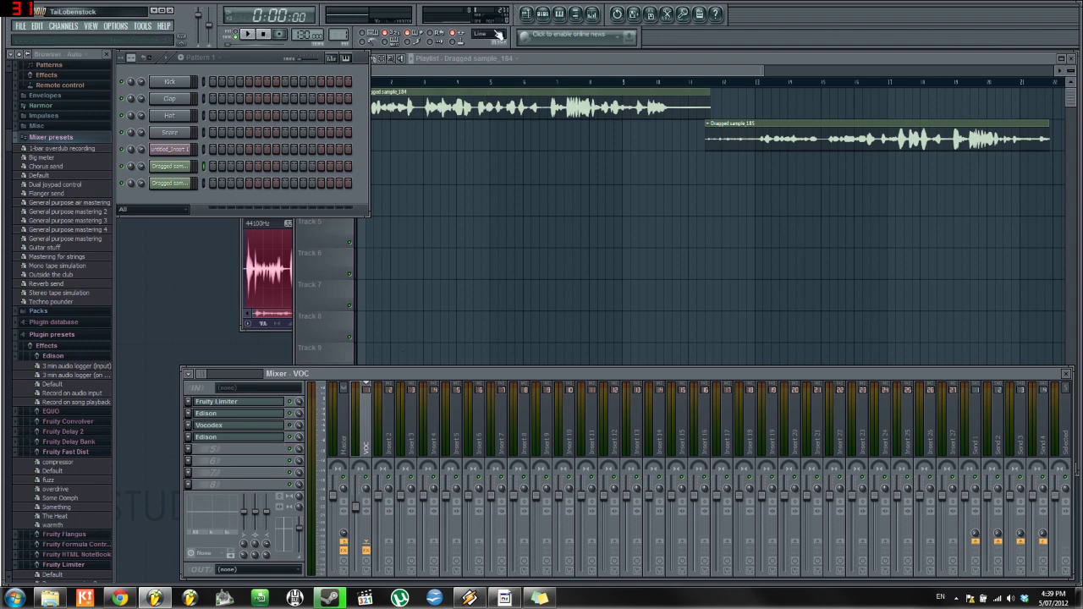
- Play the playlist from the start, skip to around bar 13 to hear the Track 2 clip, and stop playback
{"action": "left_click", "coordinate": [444, 71]}
{"action": "left_click", "coordinate": [361, 91]}
{"action": "left_click", "coordinate": [367, 84]}
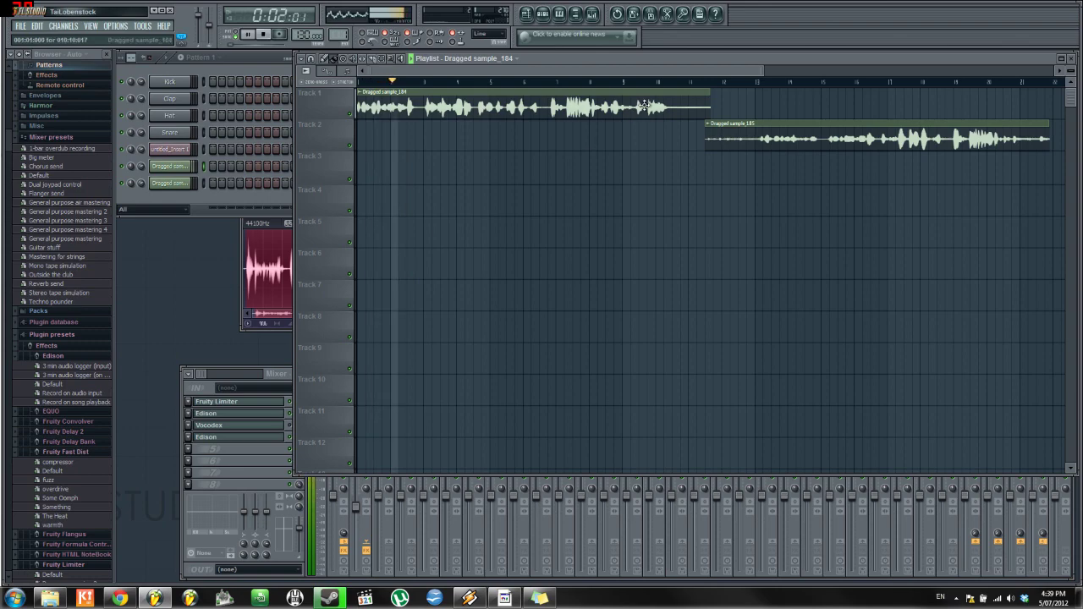
{"action": "left_click", "coordinate": [760, 84]}
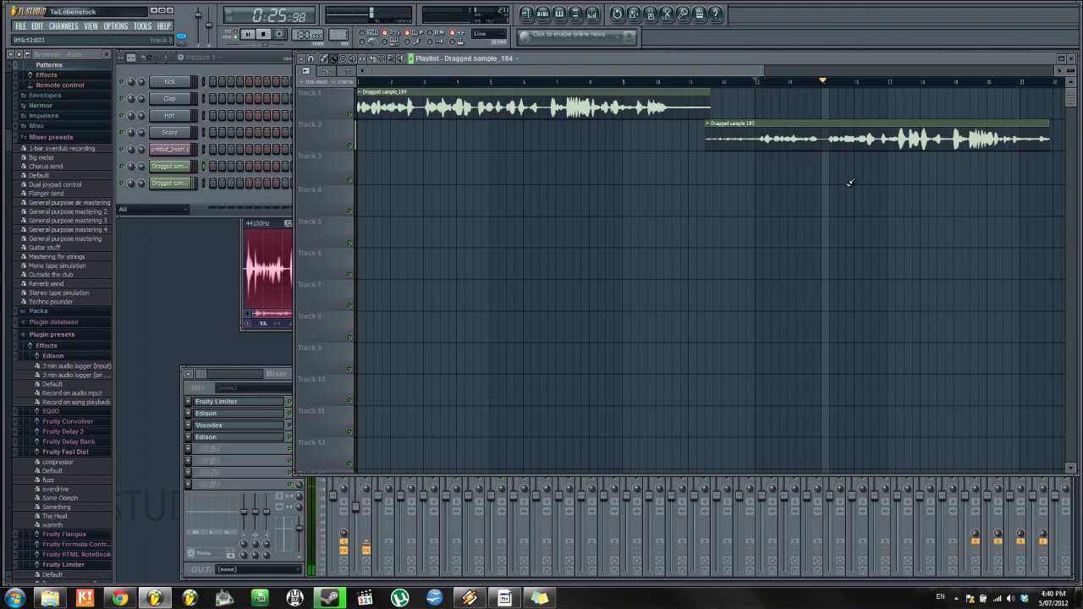
{"action": "left_click", "coordinate": [264, 34]}
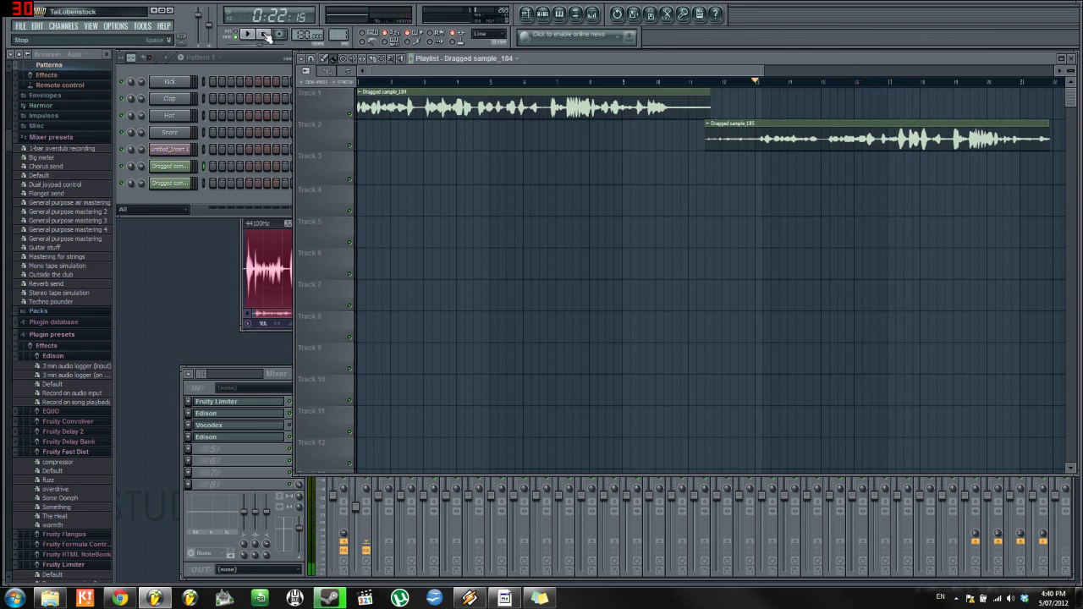
- Open Vocodex from the VOC mixer track and place its window over the playlist and mixer
{"action": "left_click", "coordinate": [181, 399]}
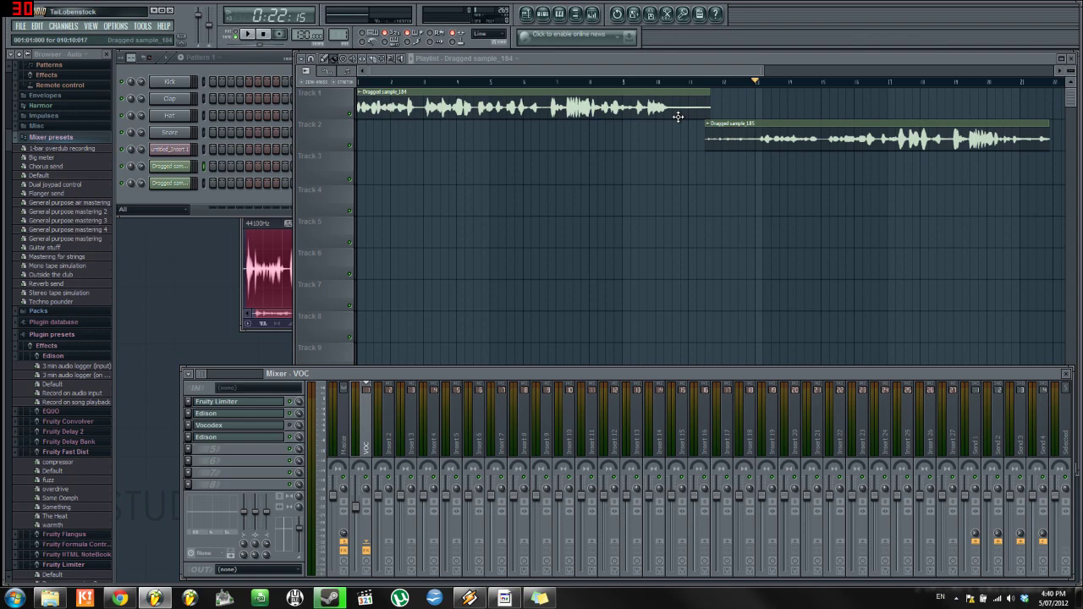
{"action": "left_click", "coordinate": [256, 430]}
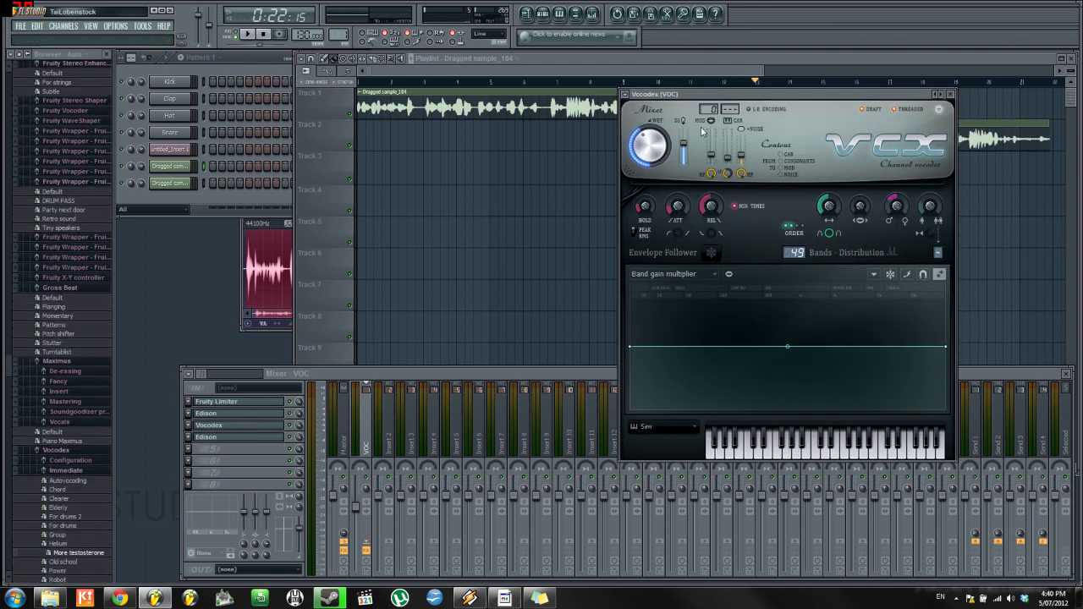
{"action": "left_click_drag", "start_coordinate": [746, 112], "coordinate": [494, 124]}
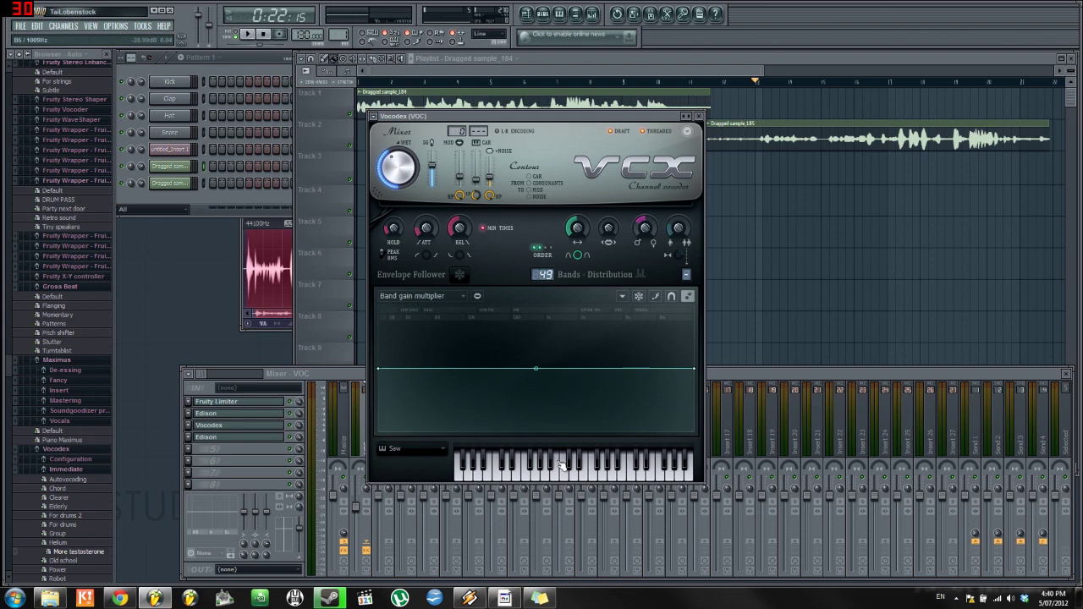
{"action": "left_click_drag", "start_coordinate": [573, 125], "coordinate": [716, 167]}
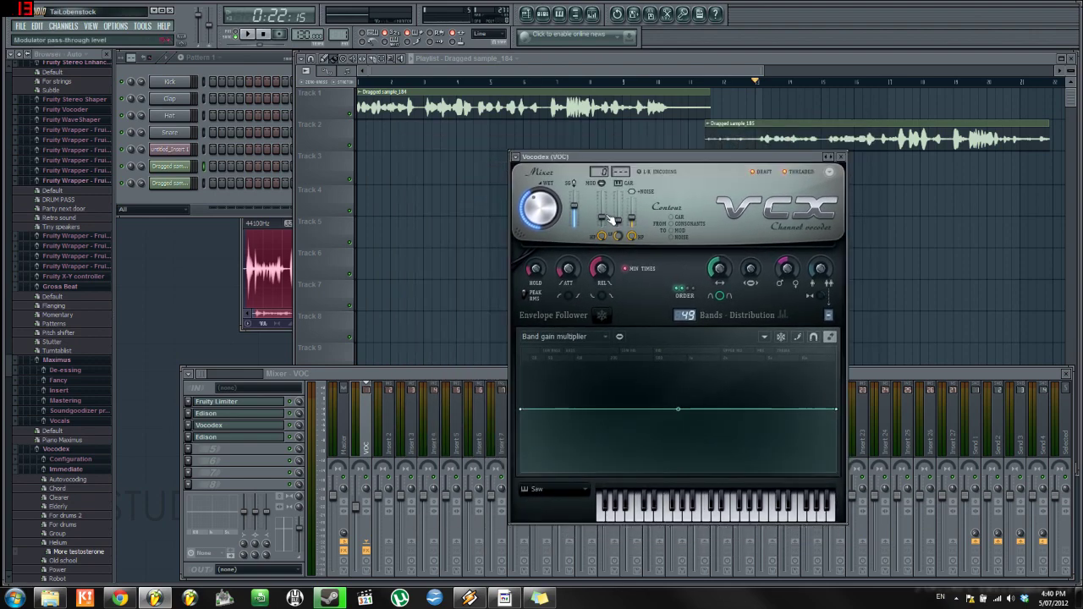
{"action": "left_click_drag", "start_coordinate": [631, 161], "coordinate": [480, 133]}
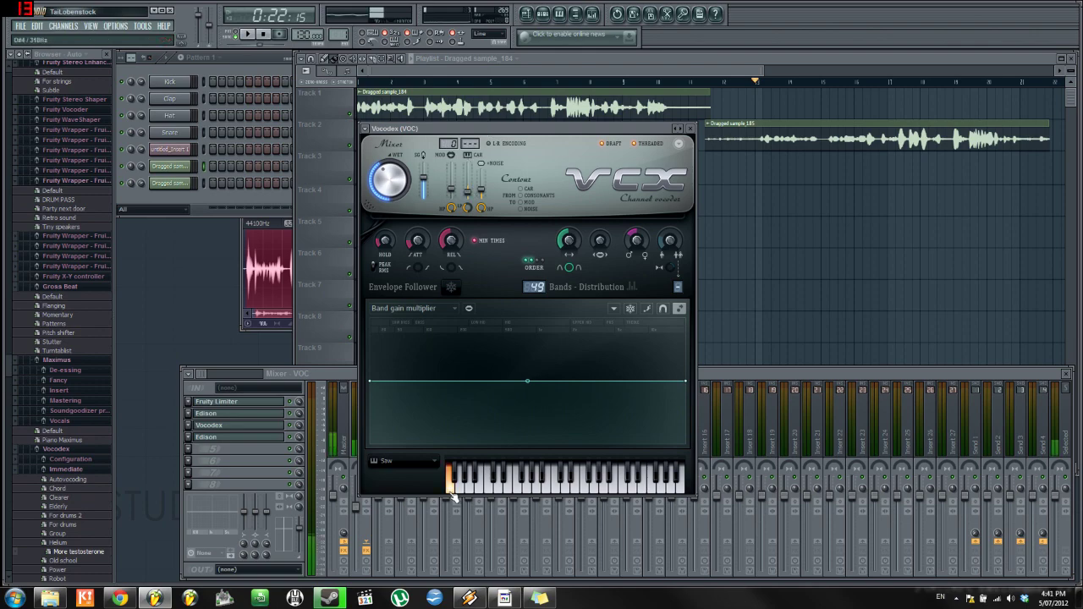
{"action": "left_click_drag", "start_coordinate": [498, 133], "coordinate": [525, 146]}
- Bring up the Edison holding the short dry vocal take beside Vocodex, play the take, and stop it
{"action": "left_click", "coordinate": [244, 234]}
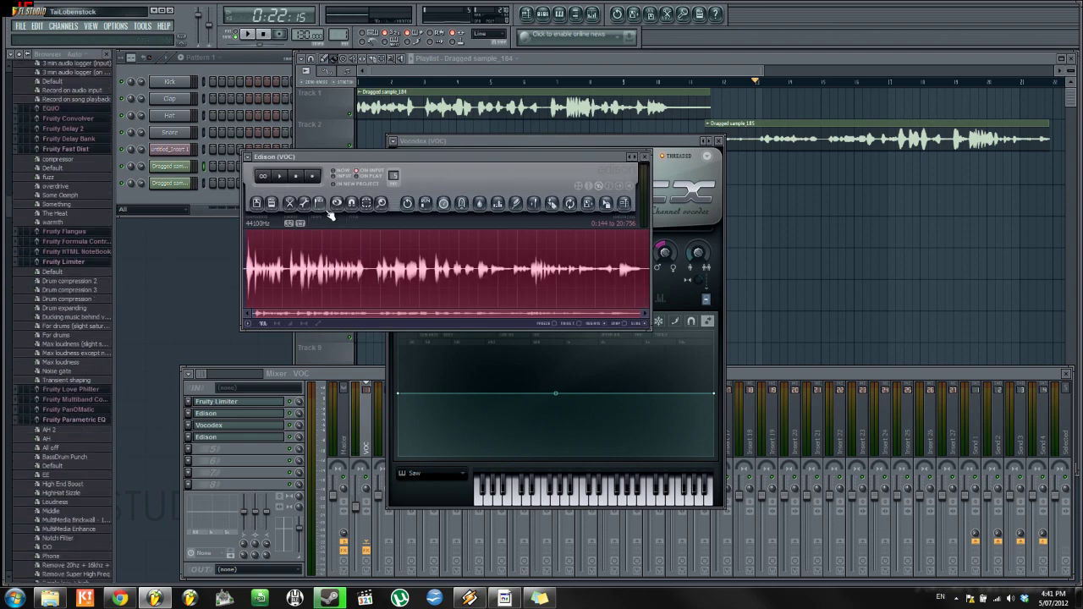
{"action": "left_click_drag", "start_coordinate": [391, 159], "coordinate": [310, 193]}
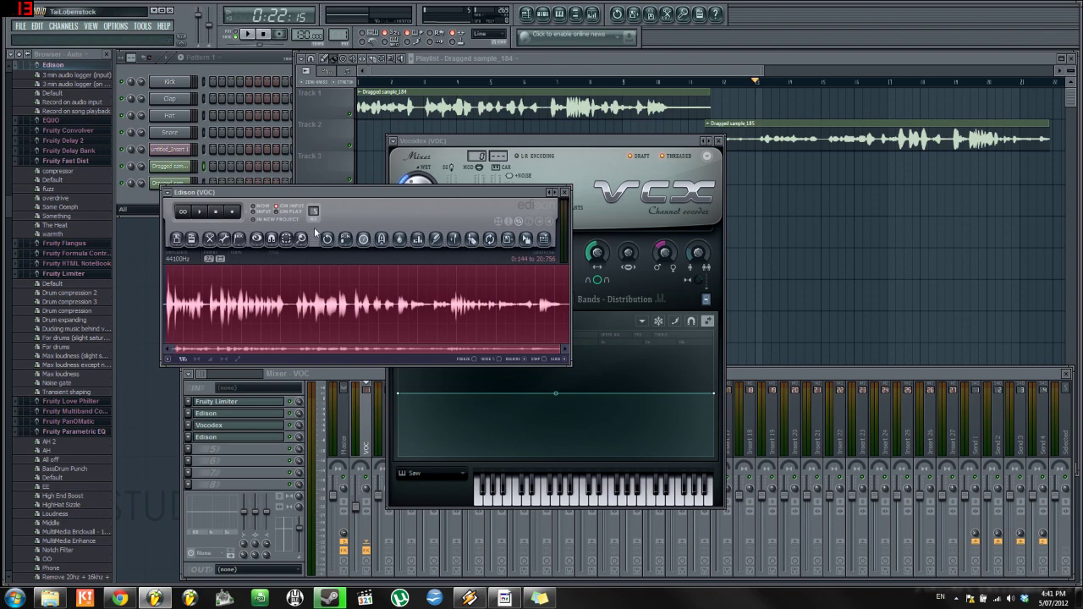
{"action": "left_click_drag", "start_coordinate": [309, 192], "coordinate": [320, 184]}
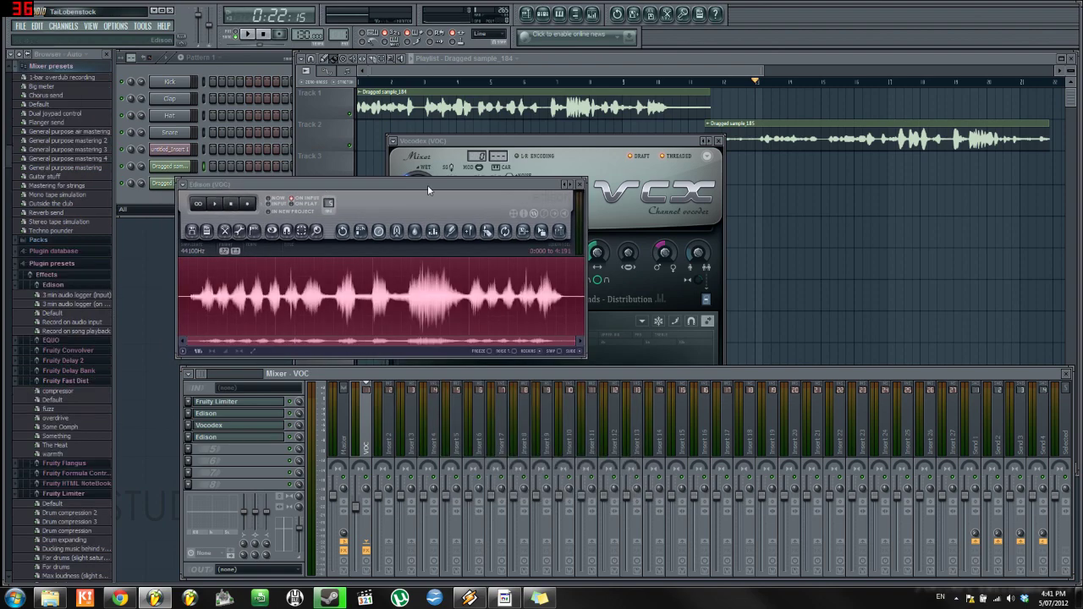
{"action": "left_click", "coordinate": [216, 205]}
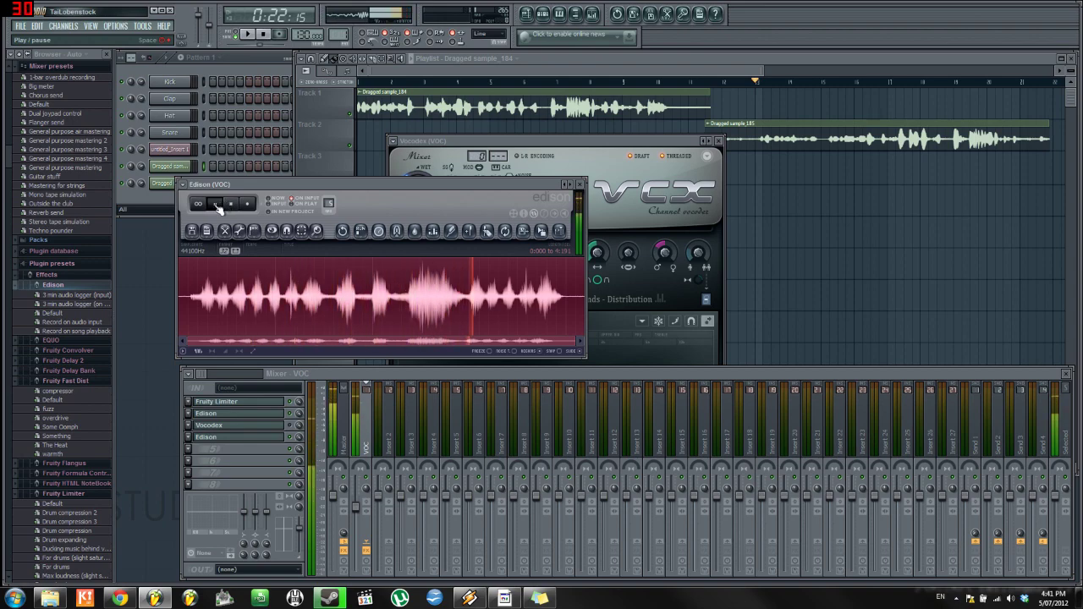
{"action": "left_click", "coordinate": [230, 205]}
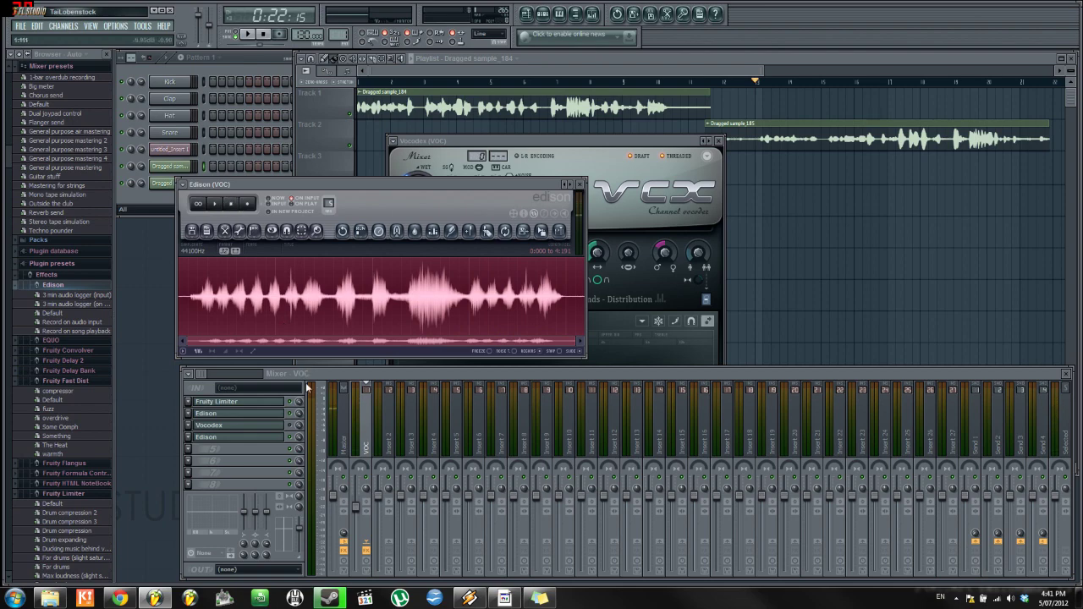
- Move Vocodex beside Edison and play the short take through it while triggering notes on its keyboard
{"action": "left_click", "coordinate": [555, 149]}
{"action": "left_click_drag", "start_coordinate": [556, 148], "coordinate": [755, 123]}
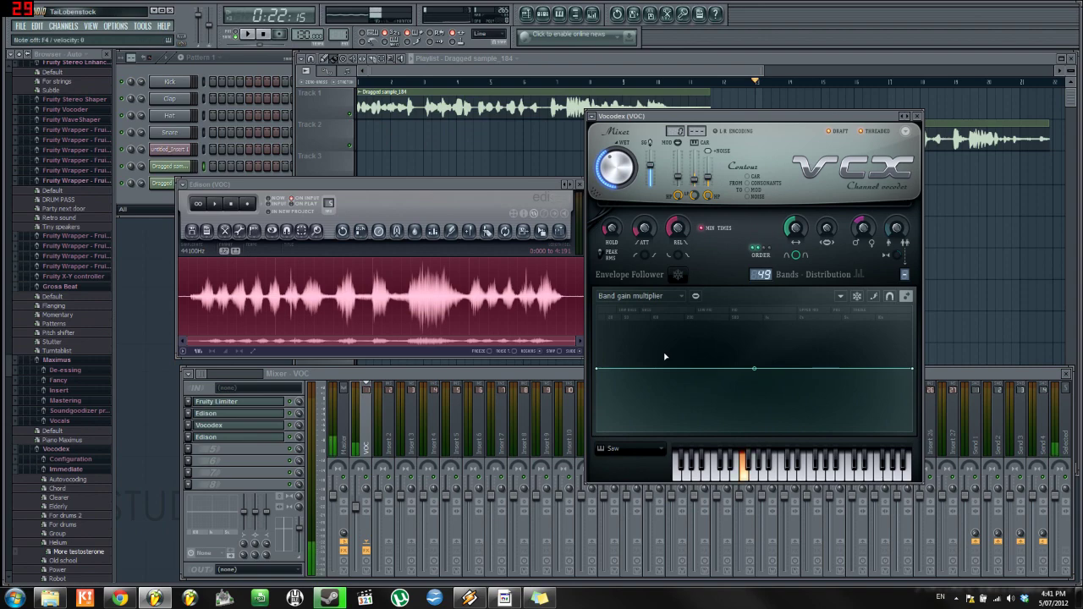
{"action": "left_click", "coordinate": [218, 206]}
{"action": "left_click", "coordinate": [218, 206]}
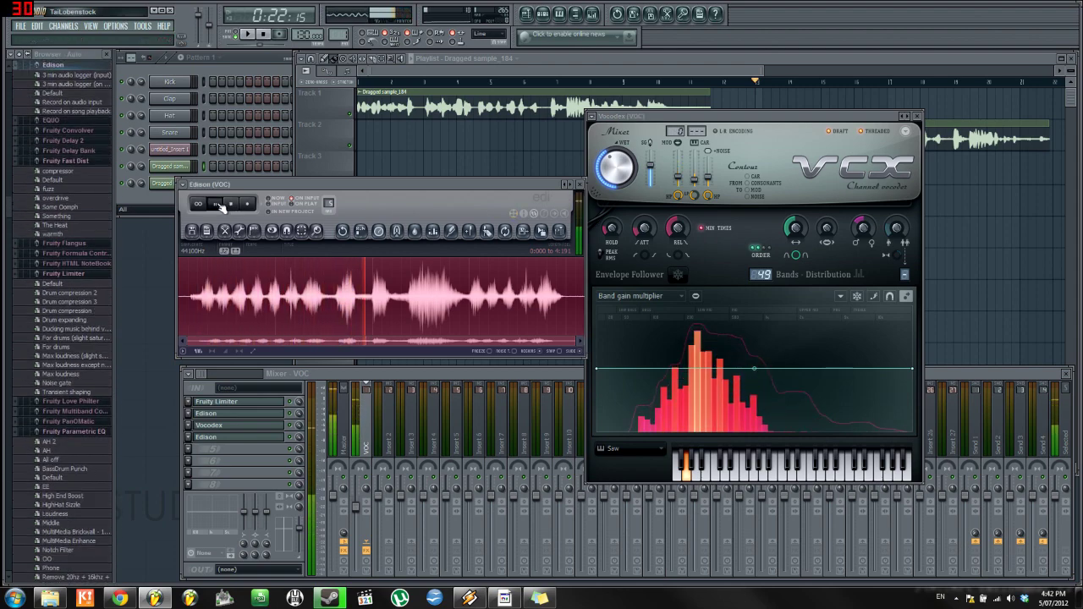
{"action": "left_click", "coordinate": [732, 117]}
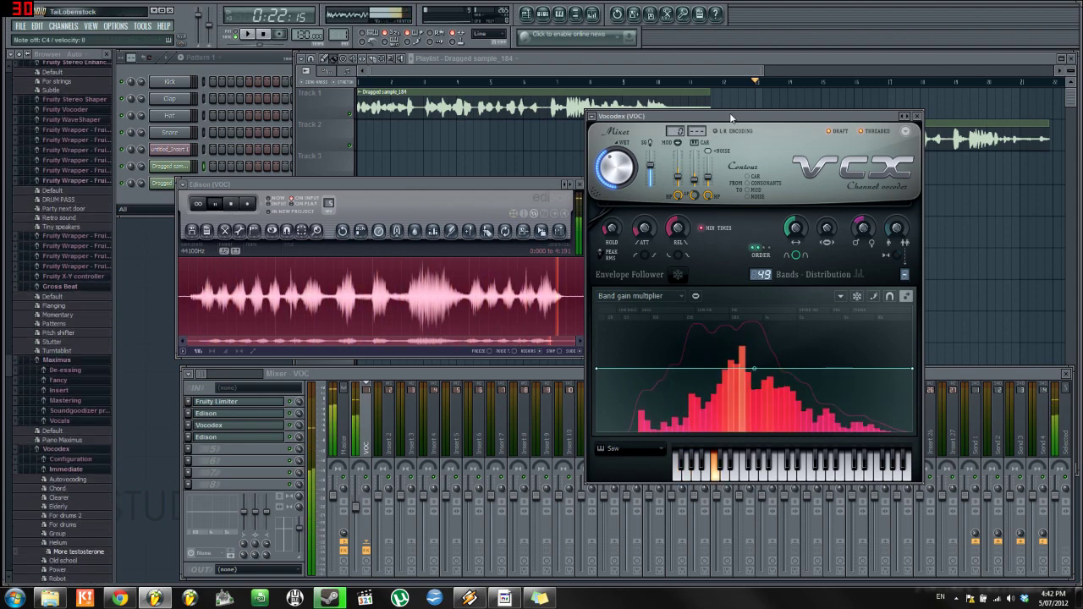
- Loop the short take in Edison with the loop tuner and extend the loop region back to the take's beginning
{"action": "left_click", "coordinate": [344, 188]}
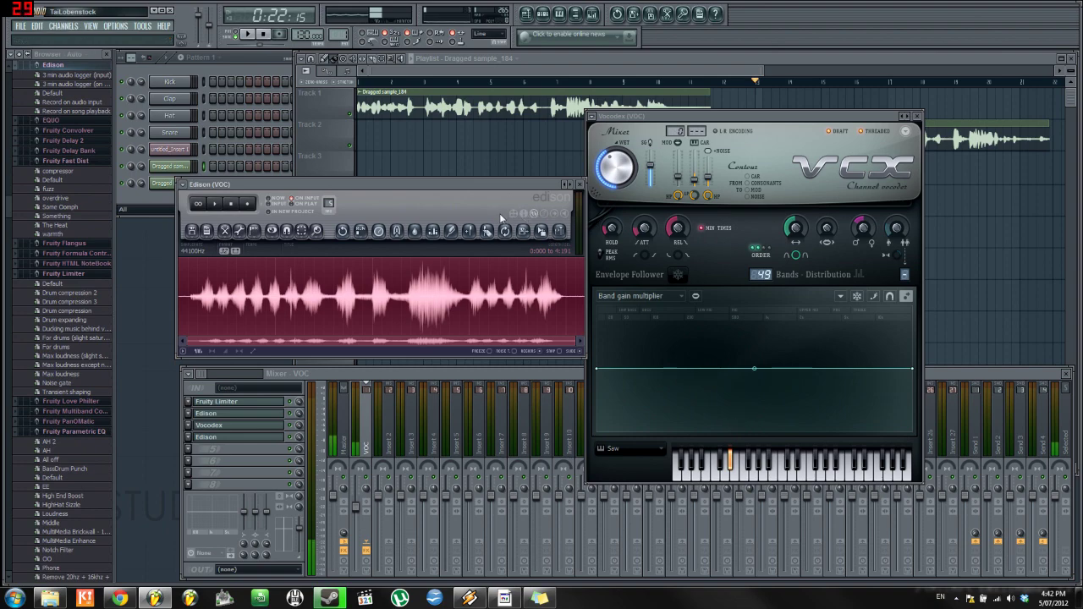
{"action": "left_click", "coordinate": [511, 233]}
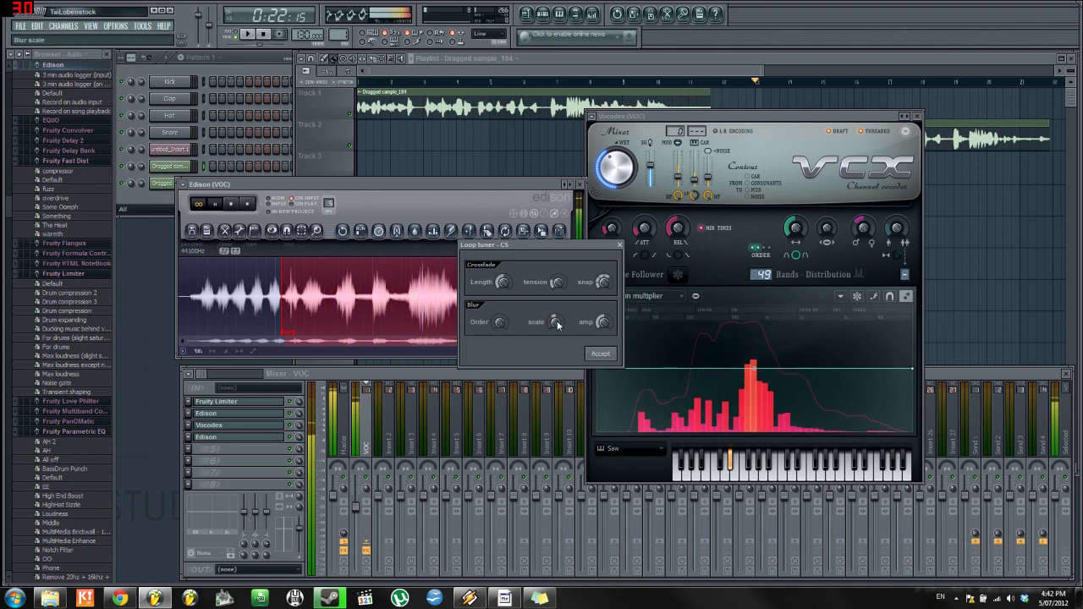
{"action": "left_click", "coordinate": [601, 354]}
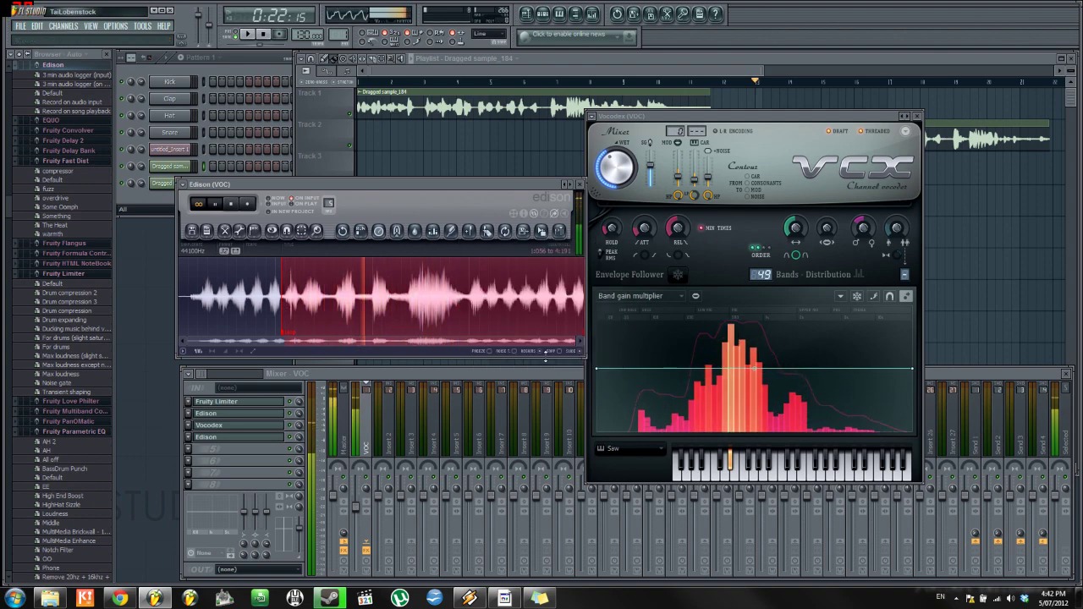
{"action": "left_click_drag", "start_coordinate": [284, 339], "coordinate": [189, 337]}
{"action": "left_click", "coordinate": [215, 205]}
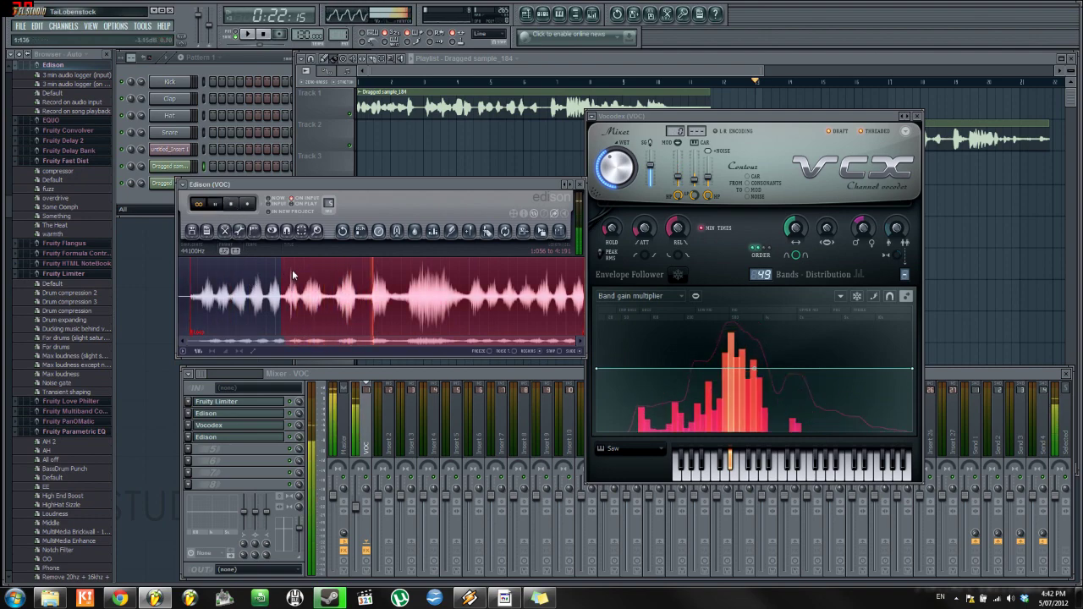
{"action": "left_click_drag", "start_coordinate": [270, 273], "coordinate": [191, 278]}
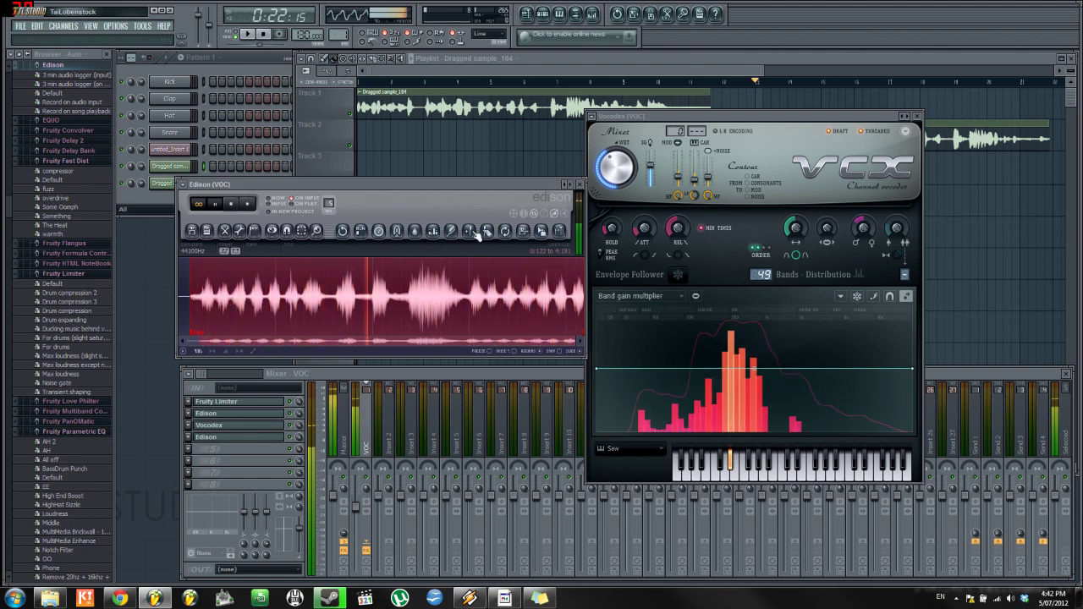
- Audition different Vocodex notes over the looping take and stop Edison's playback
{"action": "left_click", "coordinate": [742, 119]}
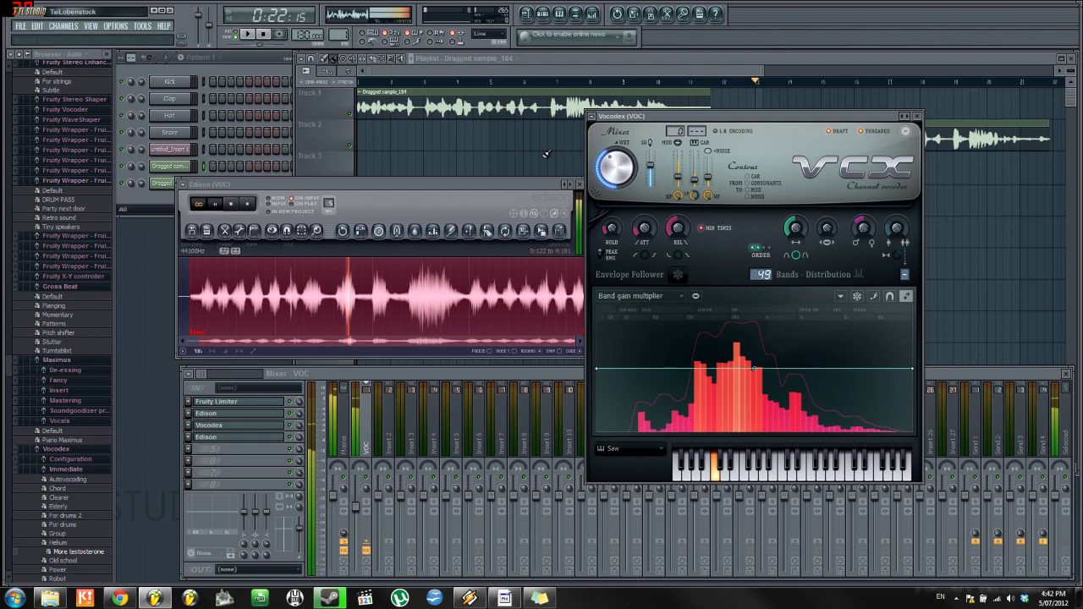
{"action": "left_click", "coordinate": [234, 206]}
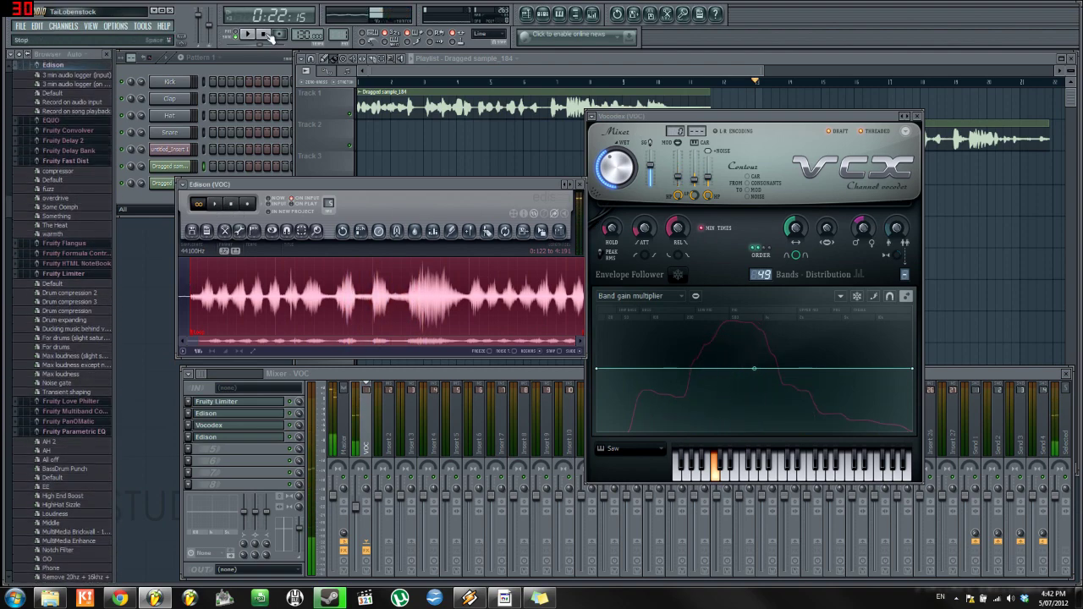
- Close the Edison window and move Vocodex over the playlist and mixer
{"action": "left_click", "coordinate": [295, 430]}
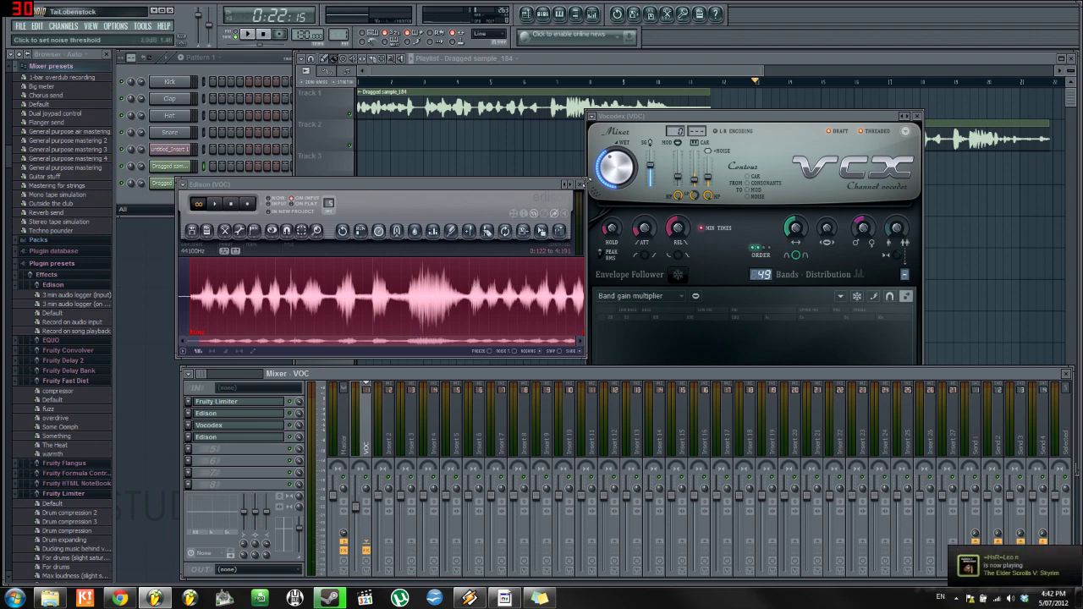
{"action": "left_click", "coordinate": [579, 183]}
{"action": "left_click_drag", "start_coordinate": [672, 120], "coordinate": [491, 107]}
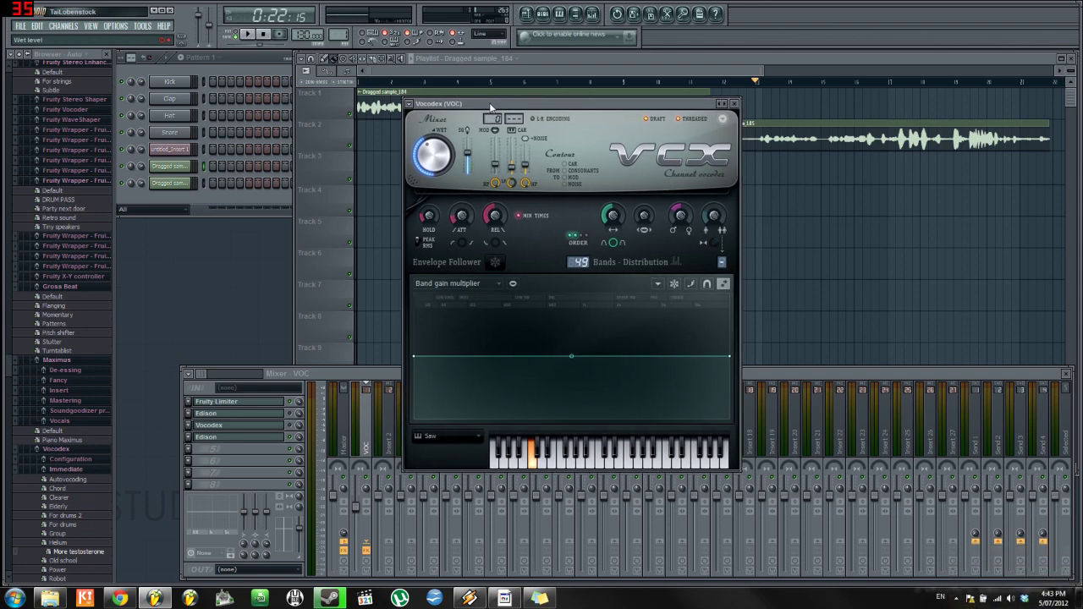
{"action": "left_click_drag", "start_coordinate": [491, 107], "coordinate": [454, 110]}
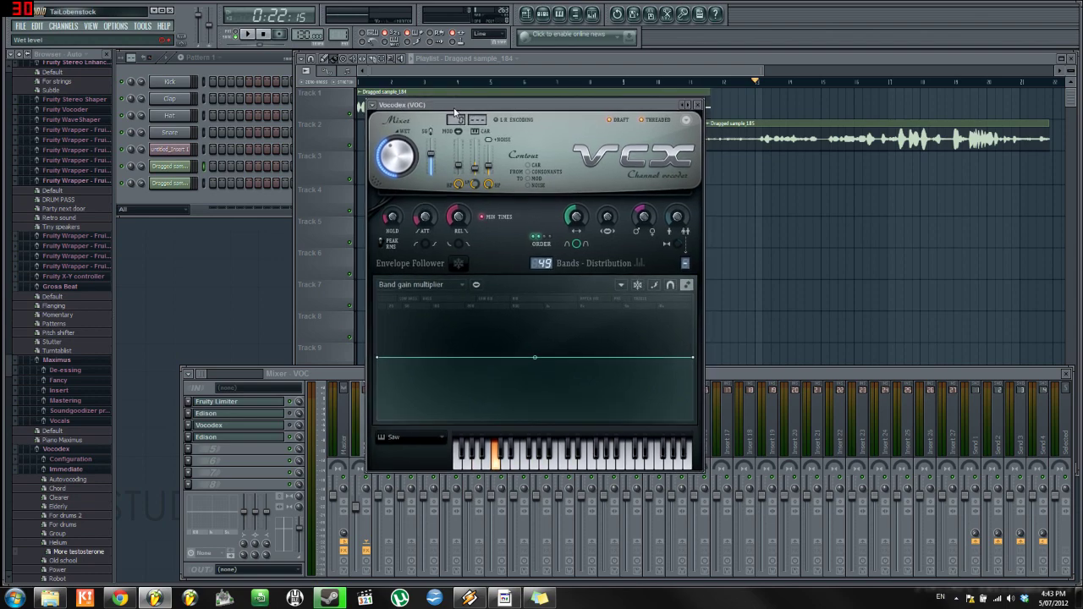